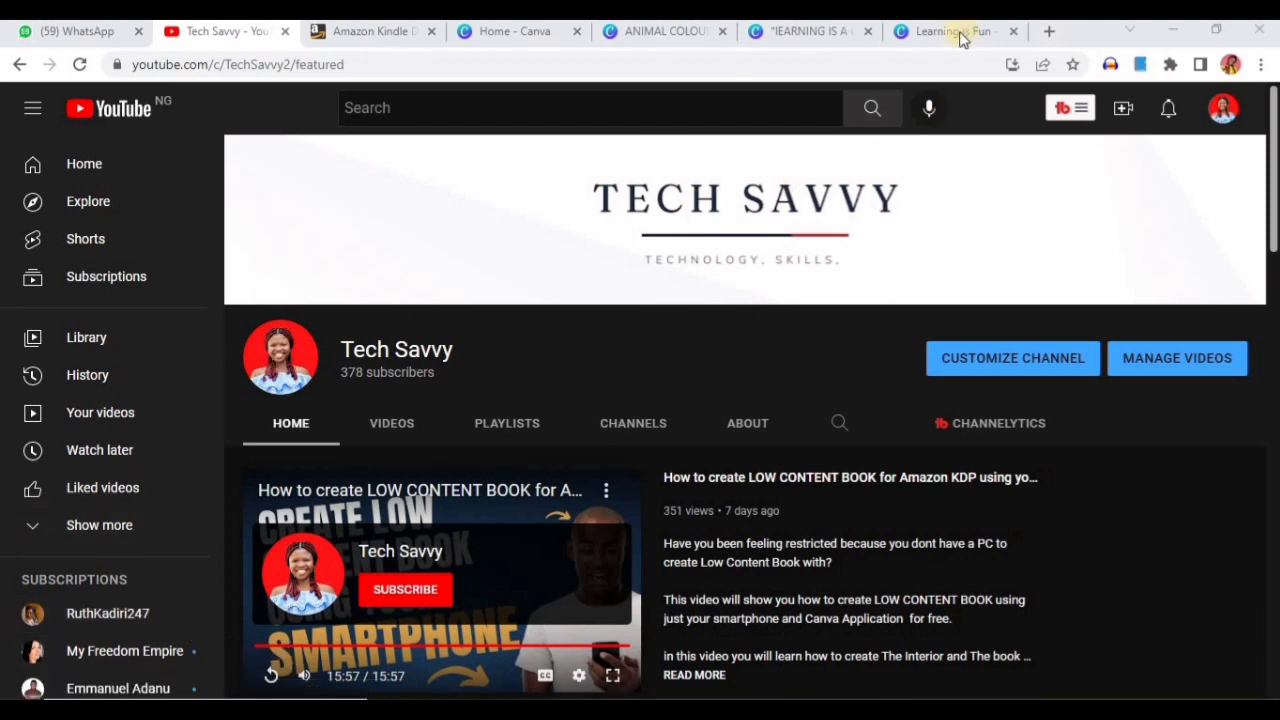
Open amazon.com in a new browser tab.
click(1050, 33)
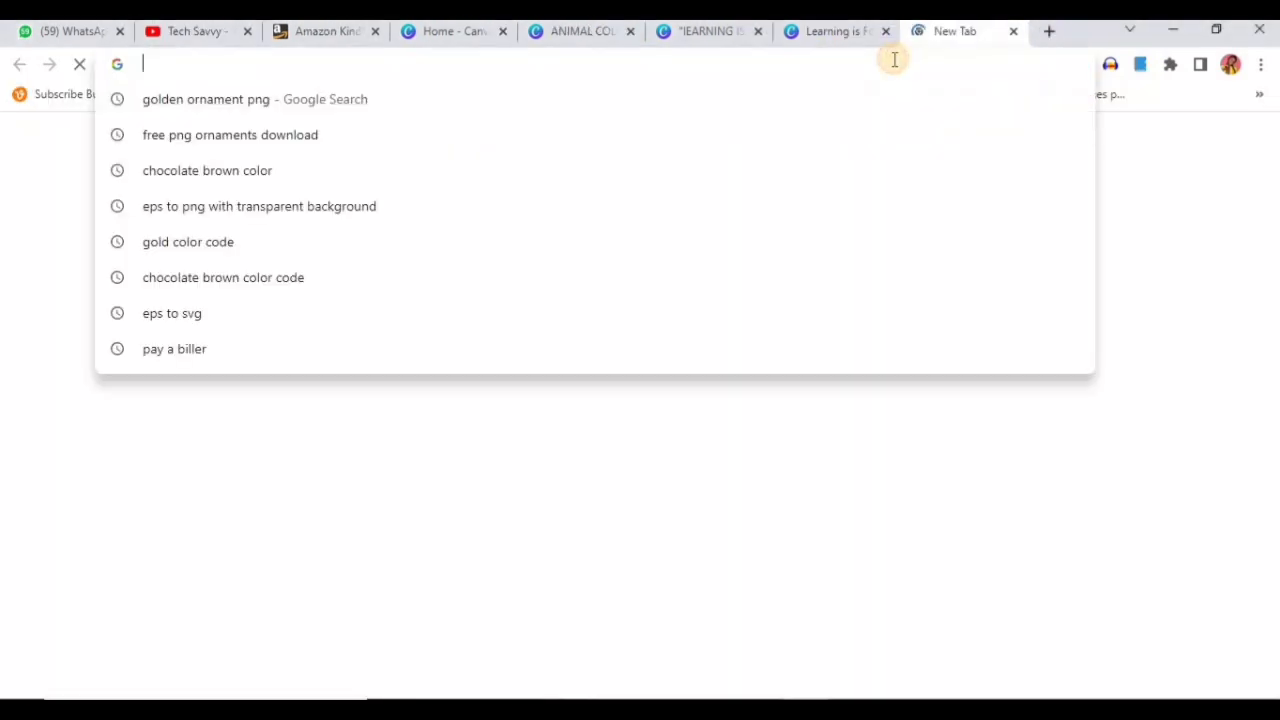
text(ama)
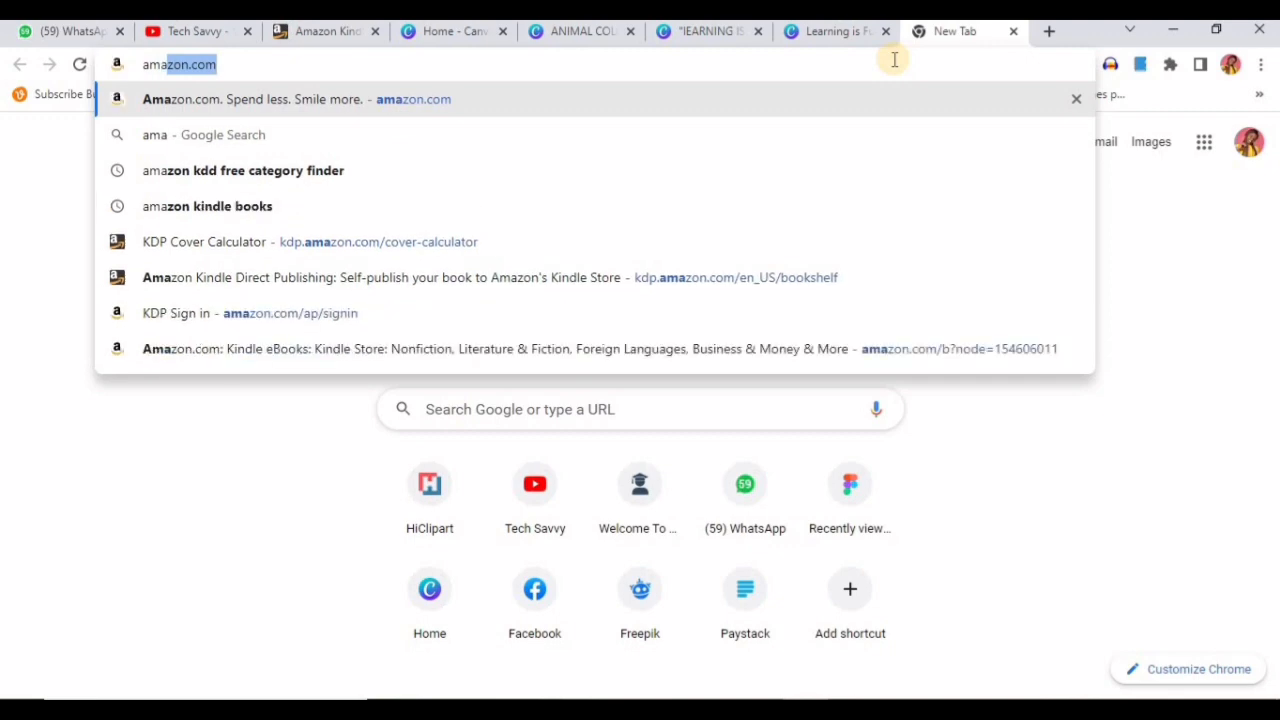
key(Return)
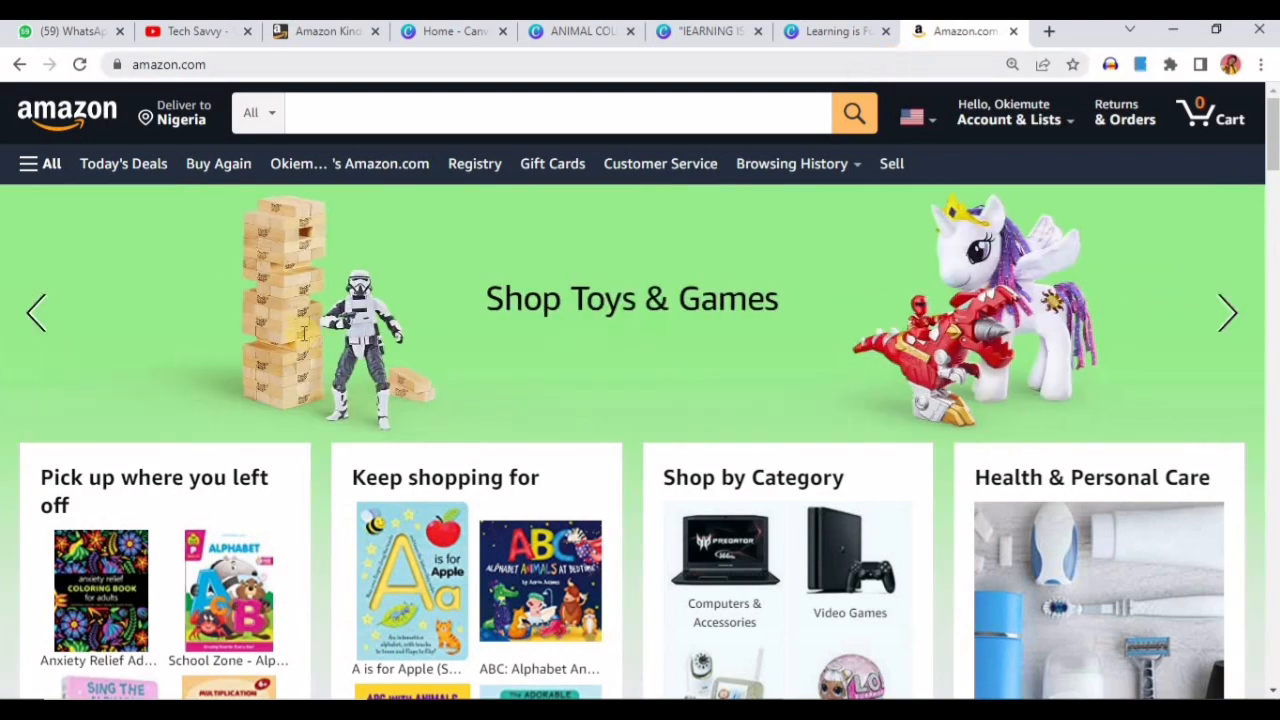
Search Amazon for "animal coloring book" across all departments.
scroll(535, 420, down, 2)
scroll(535, 432, down, 1)
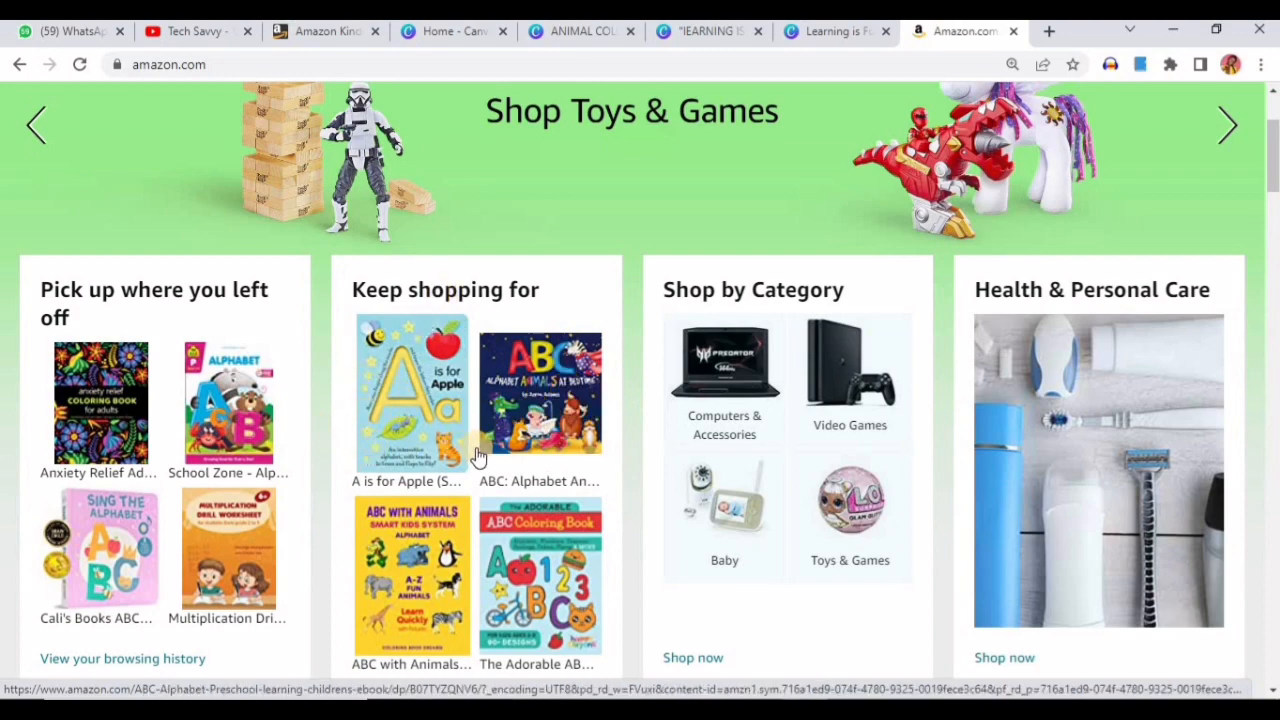
scroll(478, 456, down, 2)
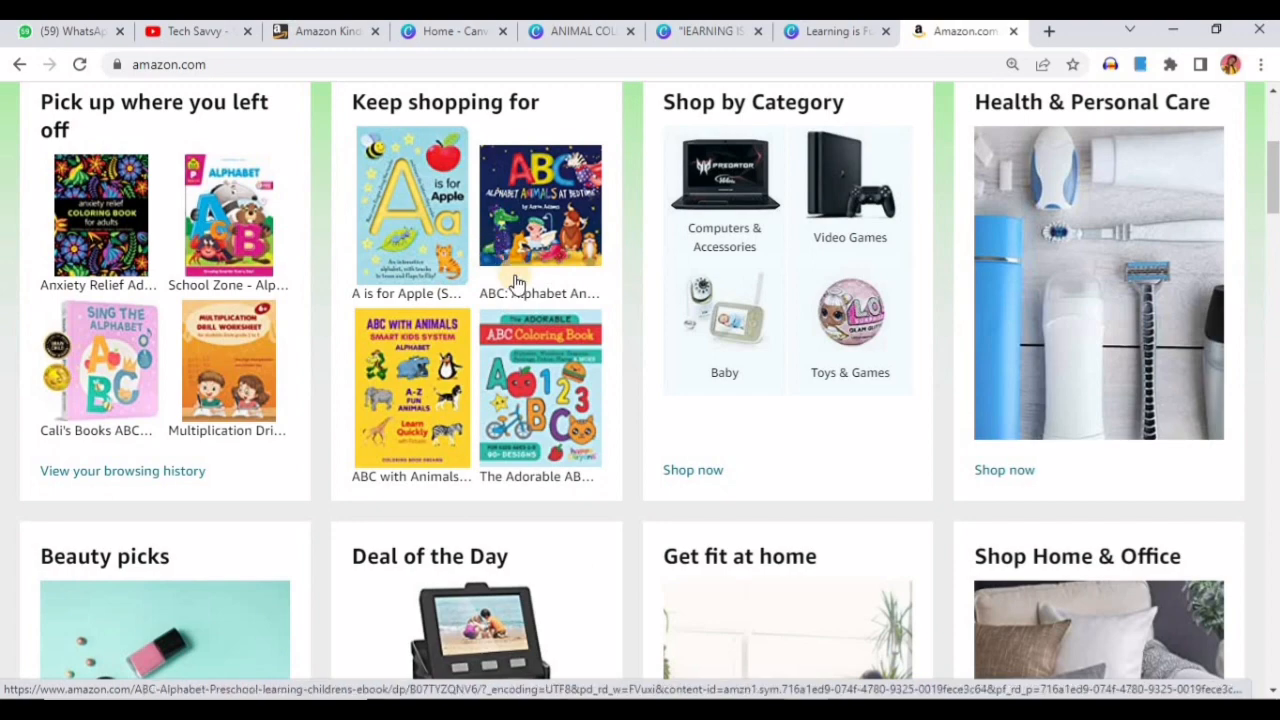
scroll(515, 285, up, 4)
click(592, 112)
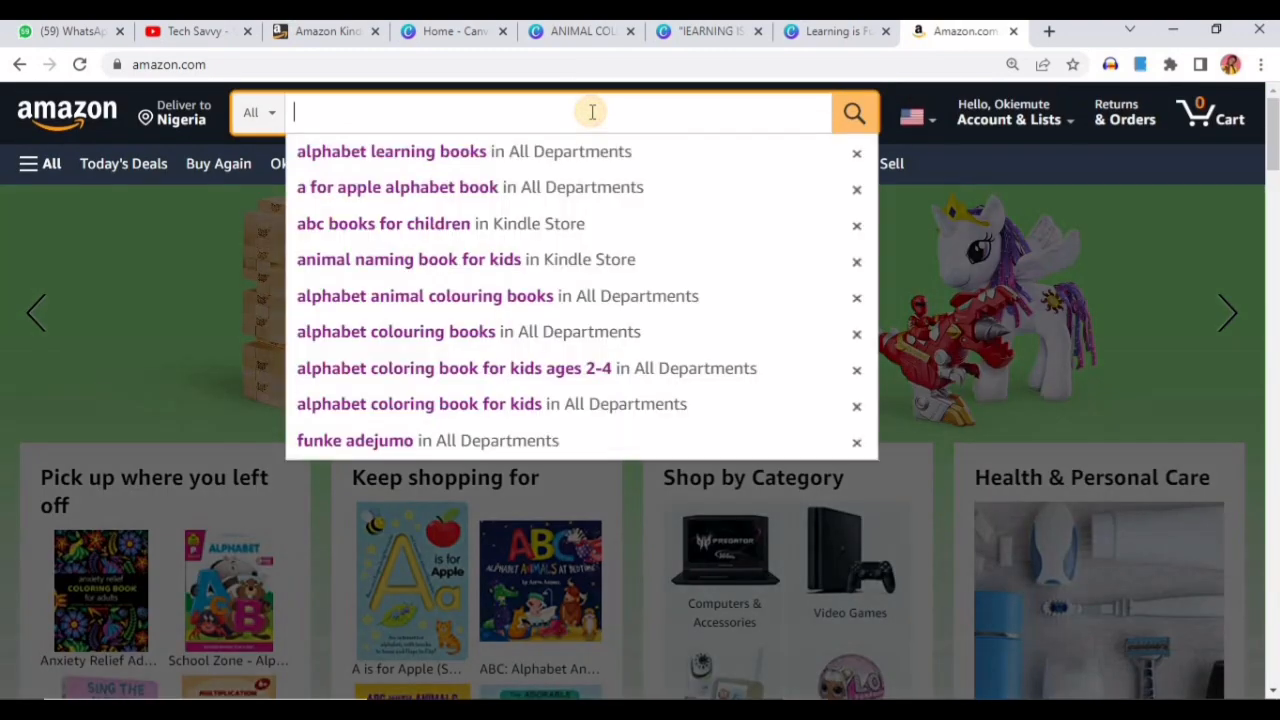
text(animal )
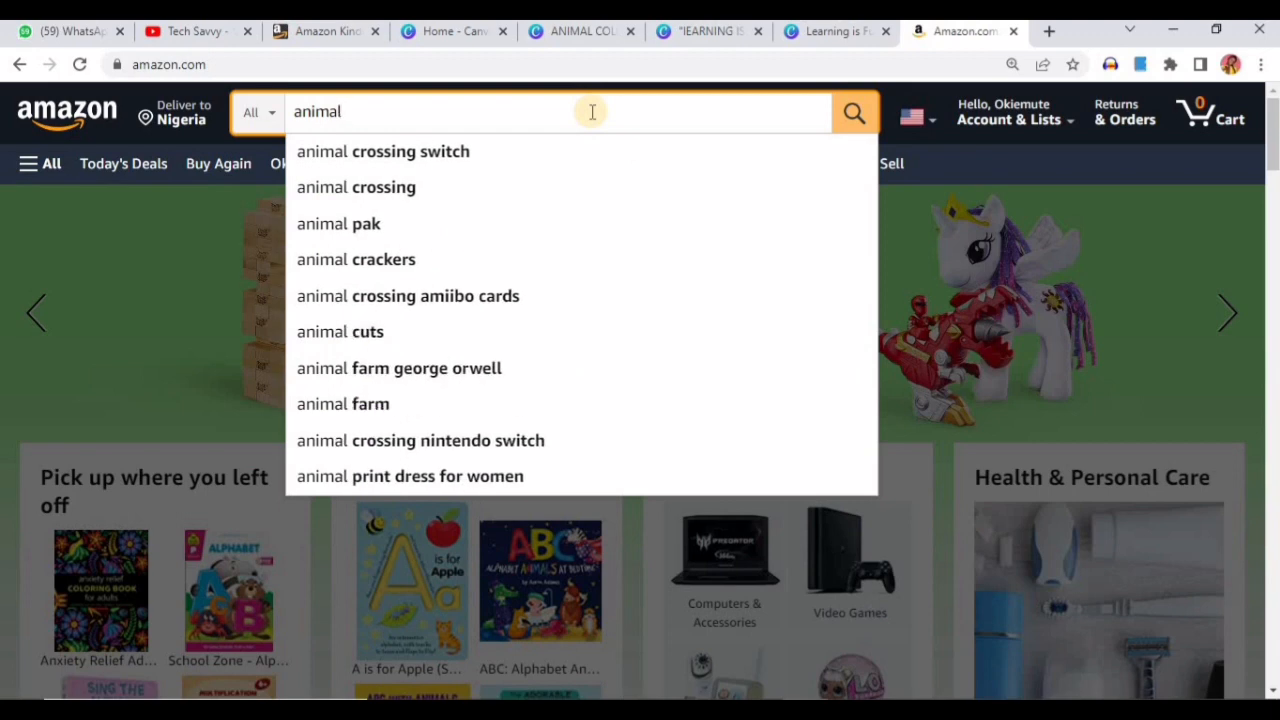
text(colo)
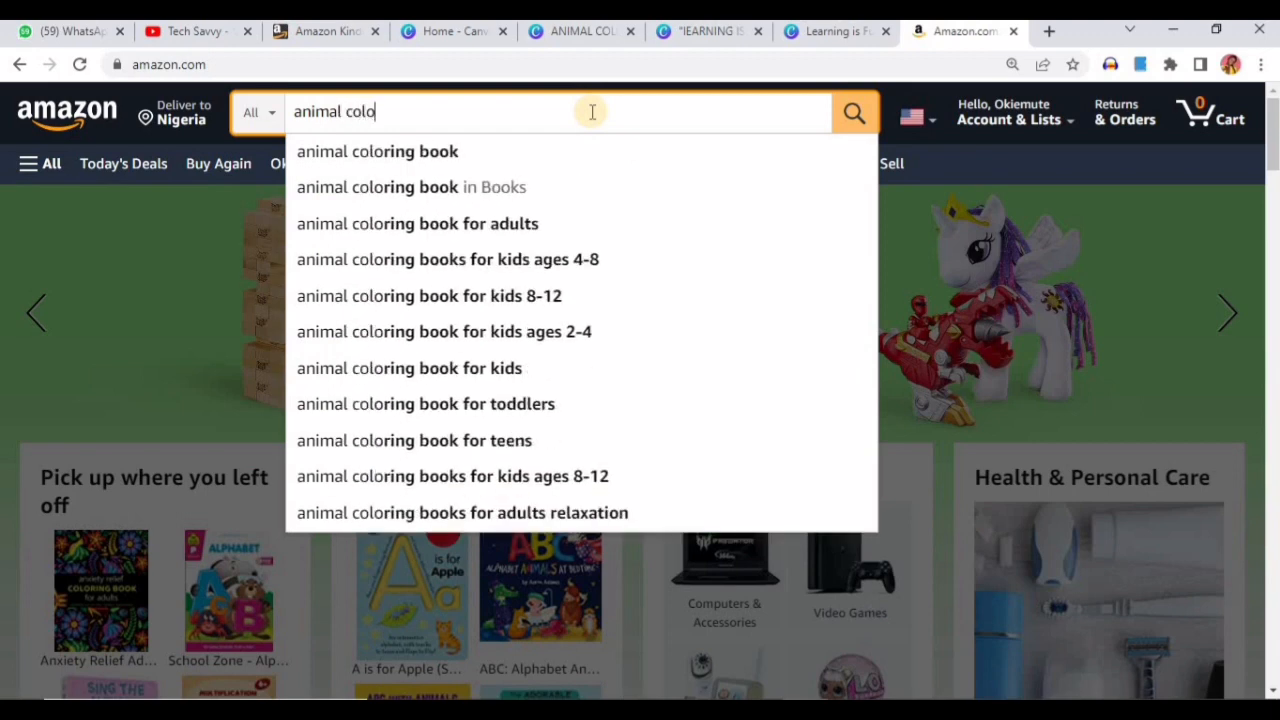
click(435, 158)
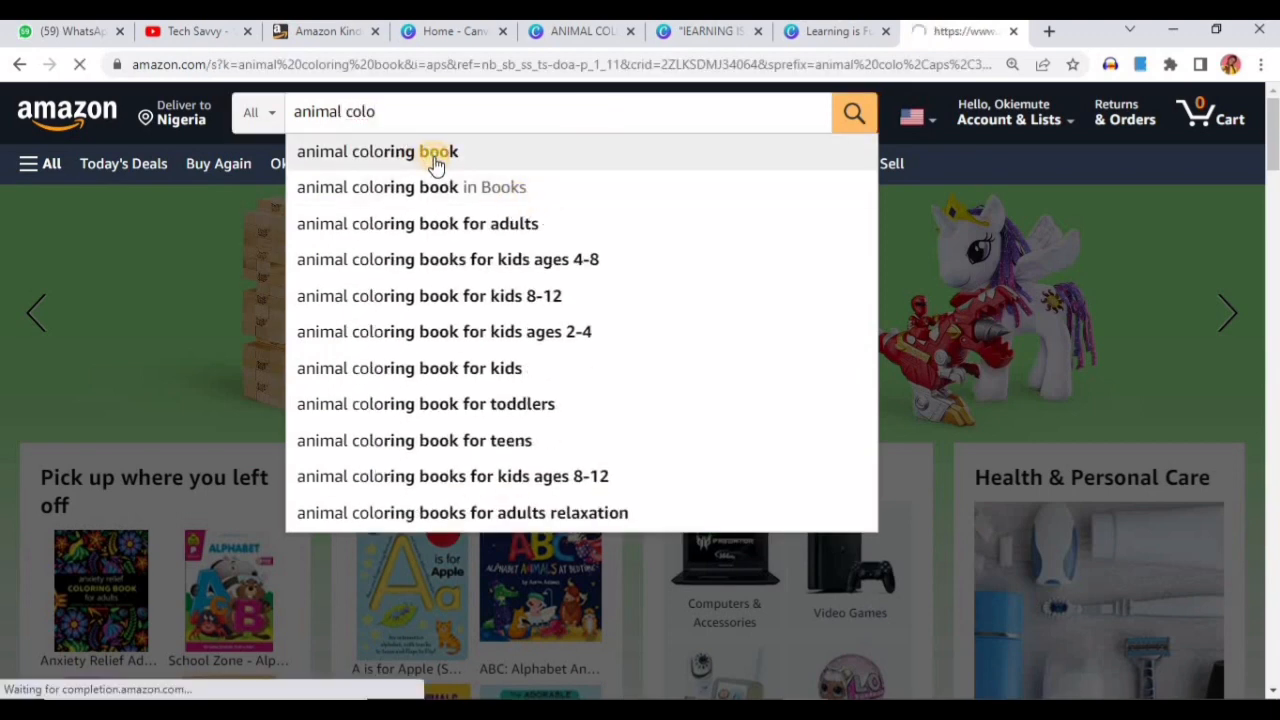
Examine the covers, titles and prices of the animal coloring books in the search results.
scroll(611, 431, down, 4)
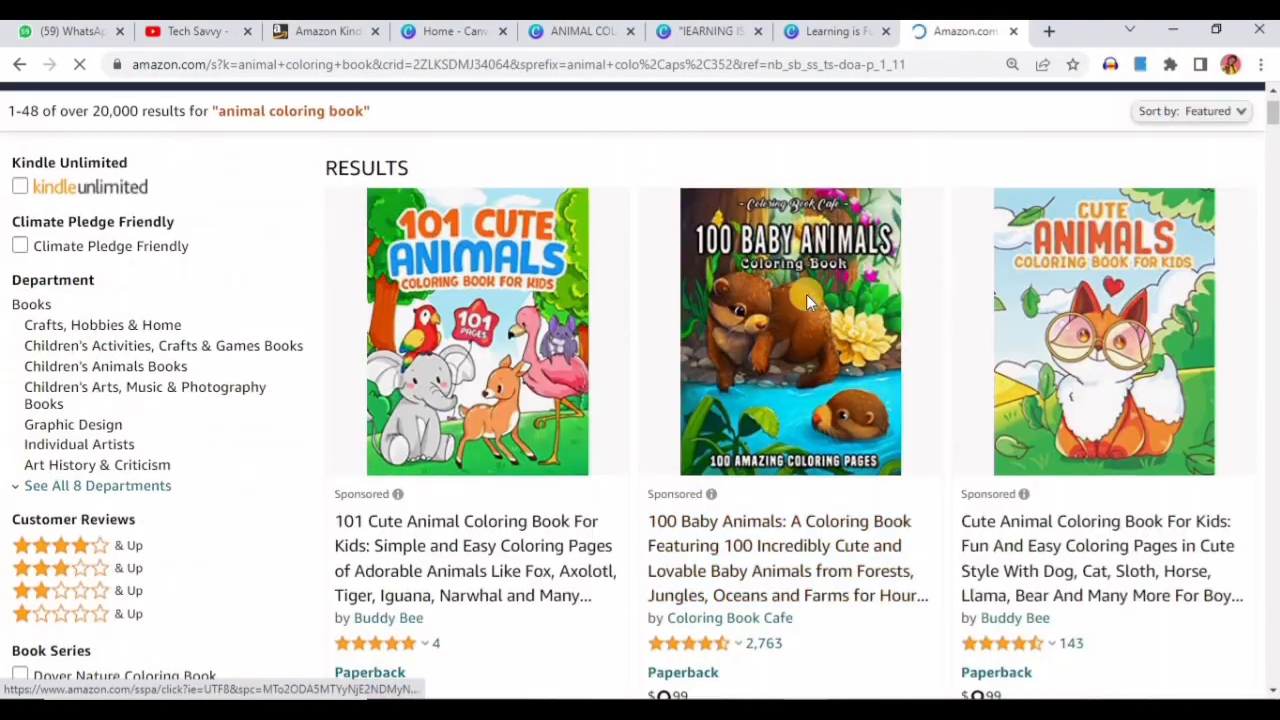
scroll(806, 294, down, 2)
scroll(868, 222, up, 3)
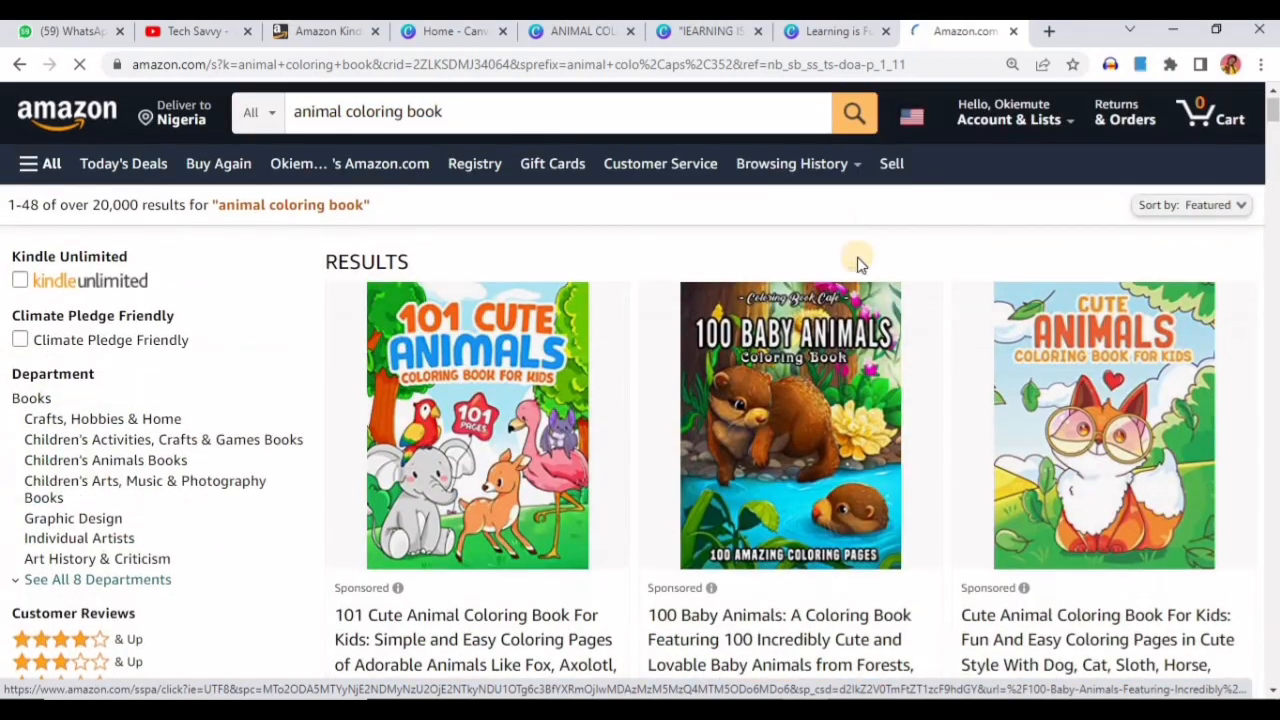
scroll(528, 414, down, 3)
scroll(533, 410, up, 2)
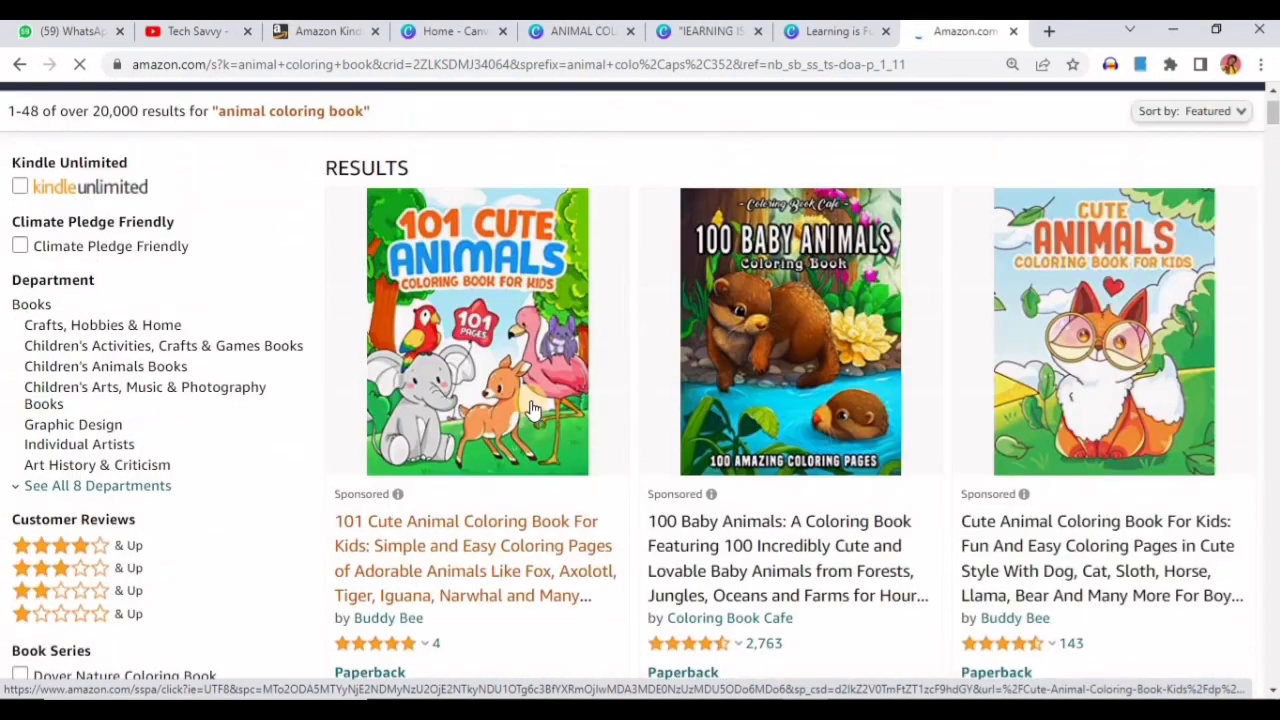
scroll(533, 410, down, 8)
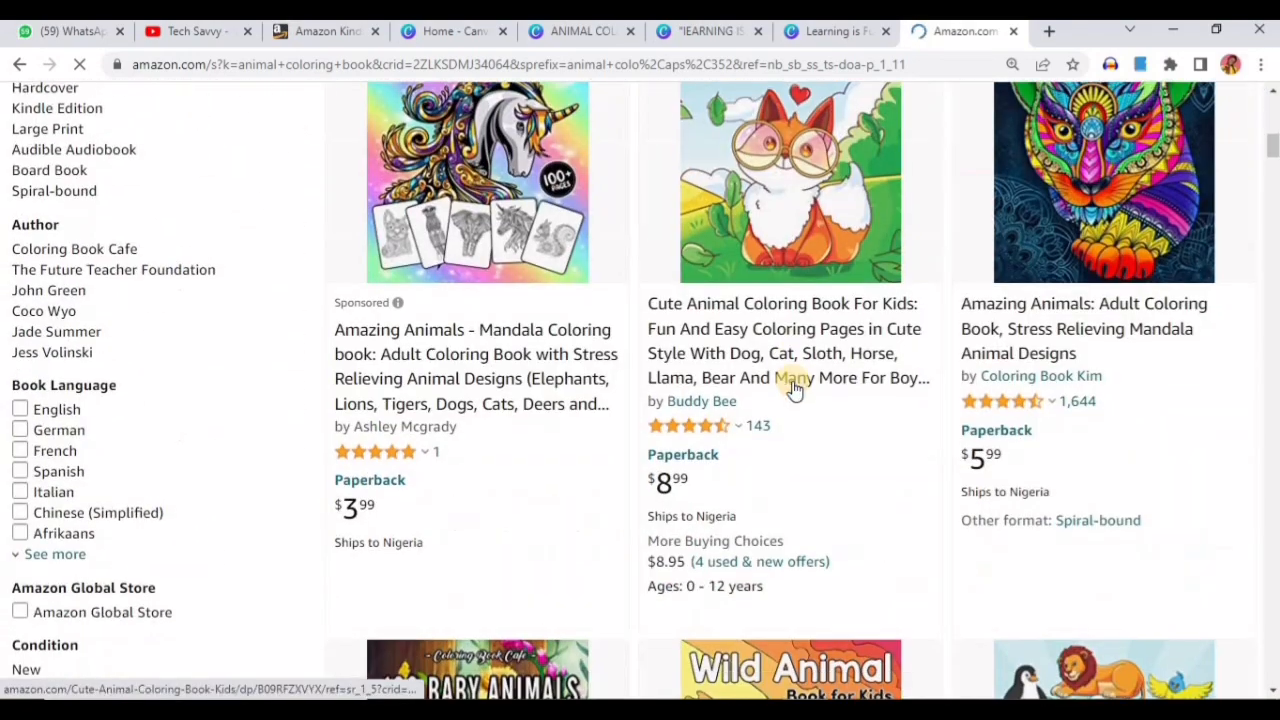
scroll(793, 390, down, 5)
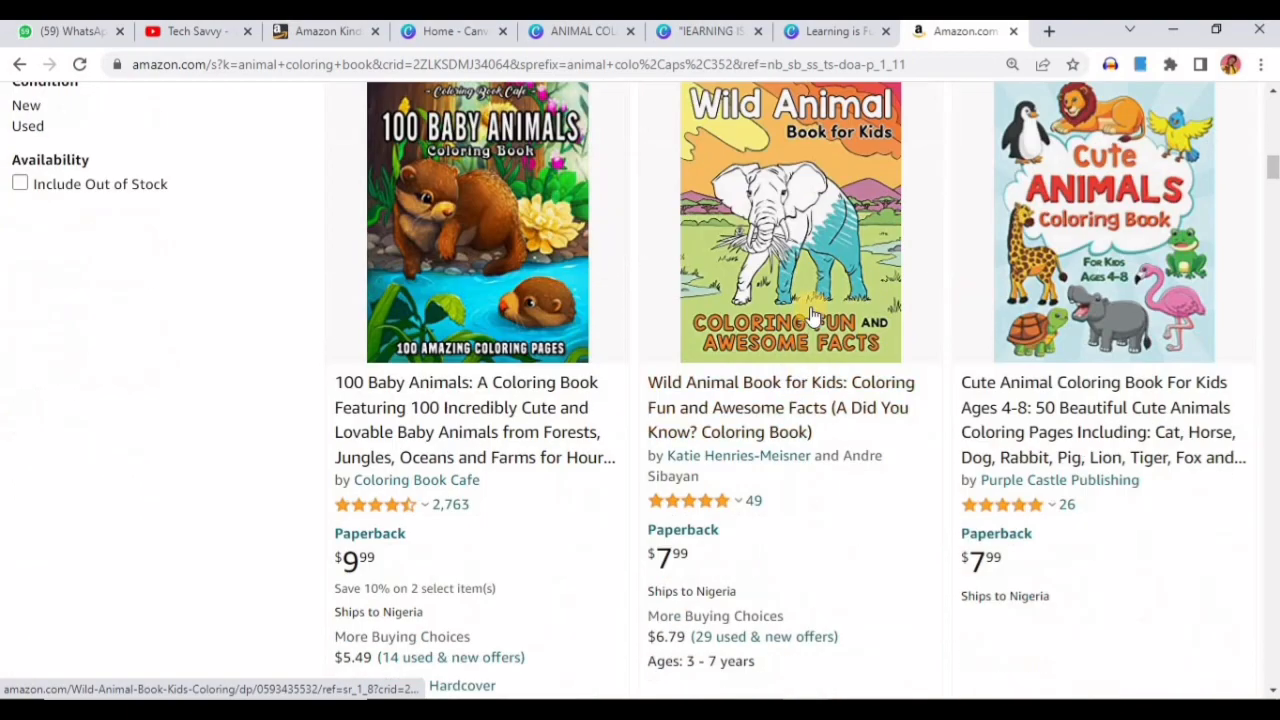
scroll(780, 370, up, 12)
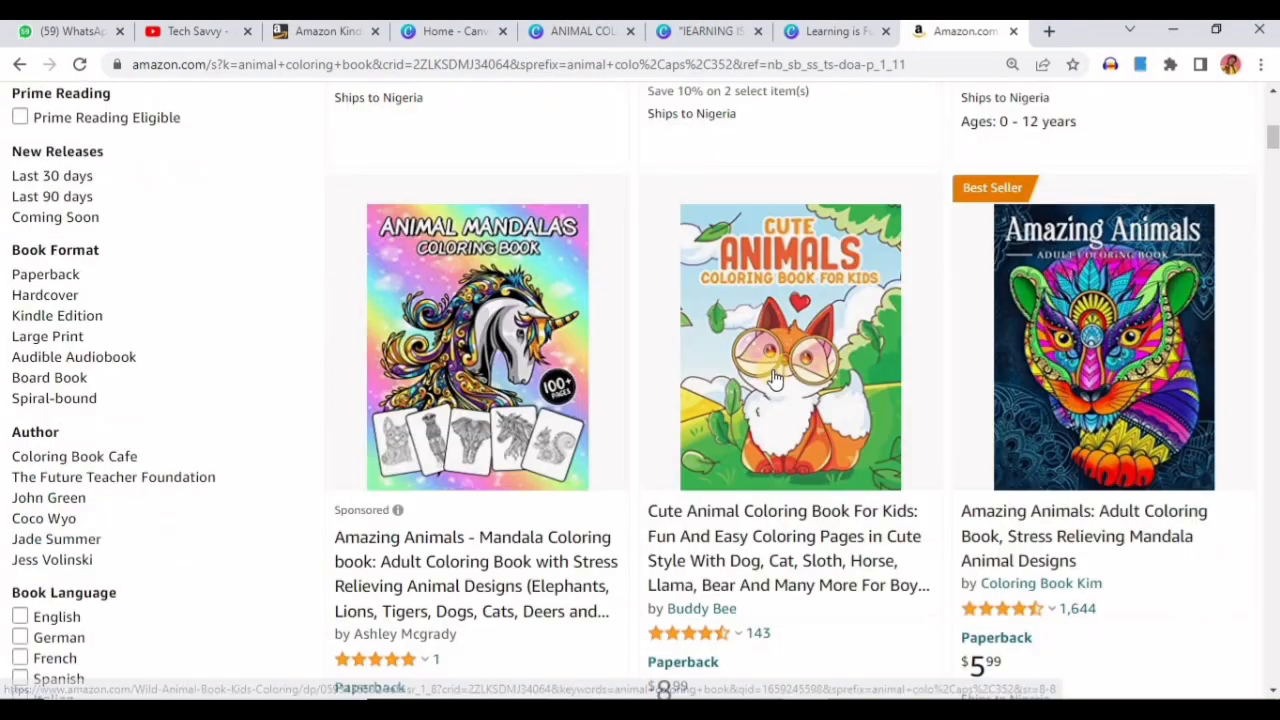
scroll(775, 378, up, 2)
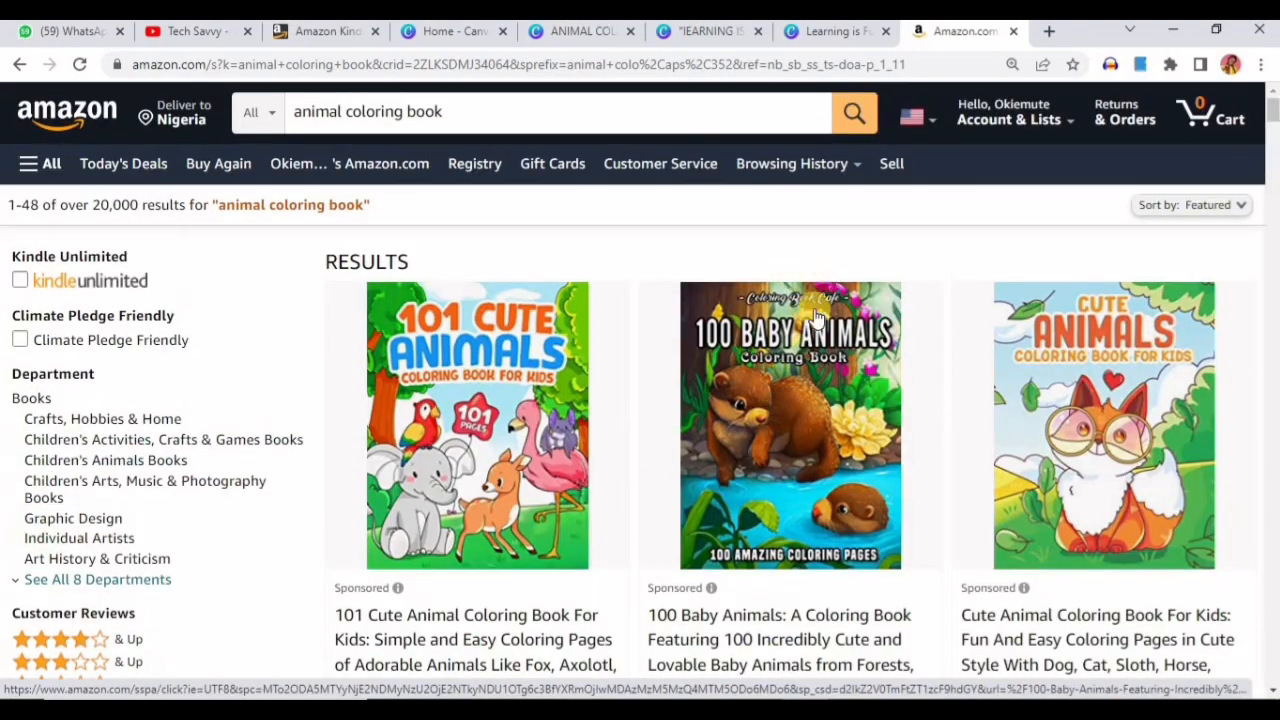
Switch to Kindle Direct Publishing, return to the print cover calculator and set the binding type to Paperback.
click(335, 36)
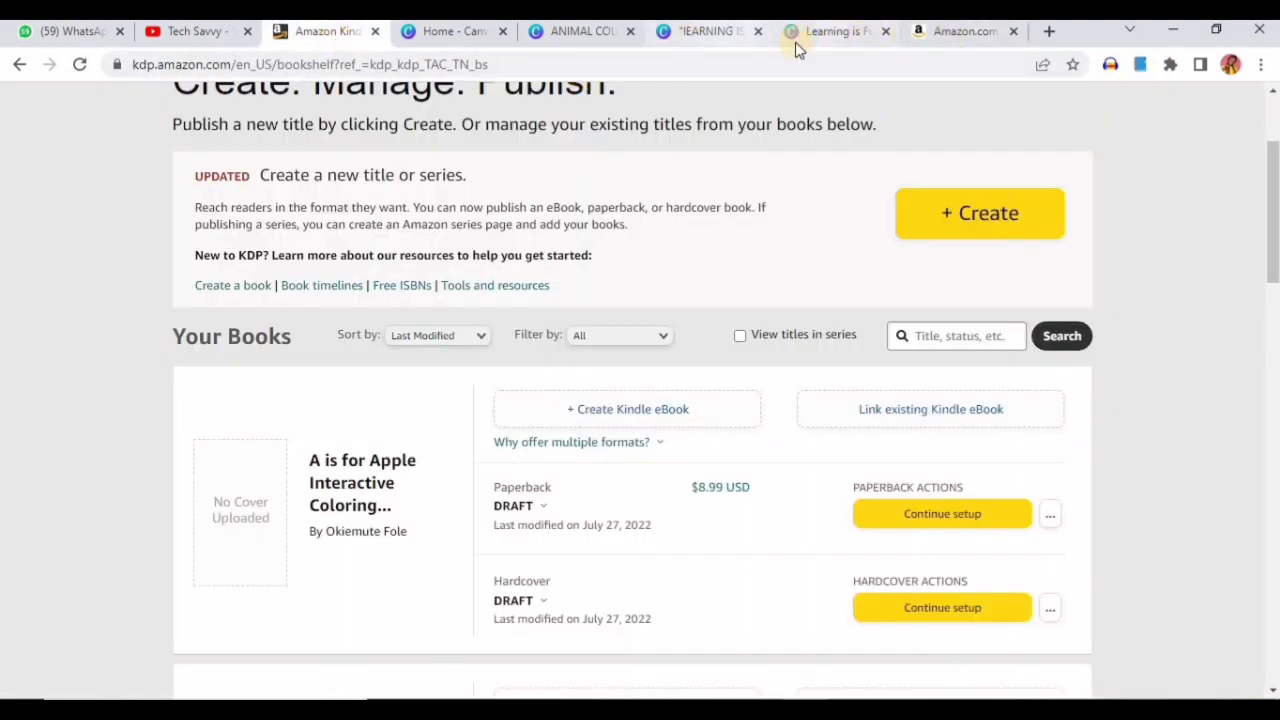
click(19, 64)
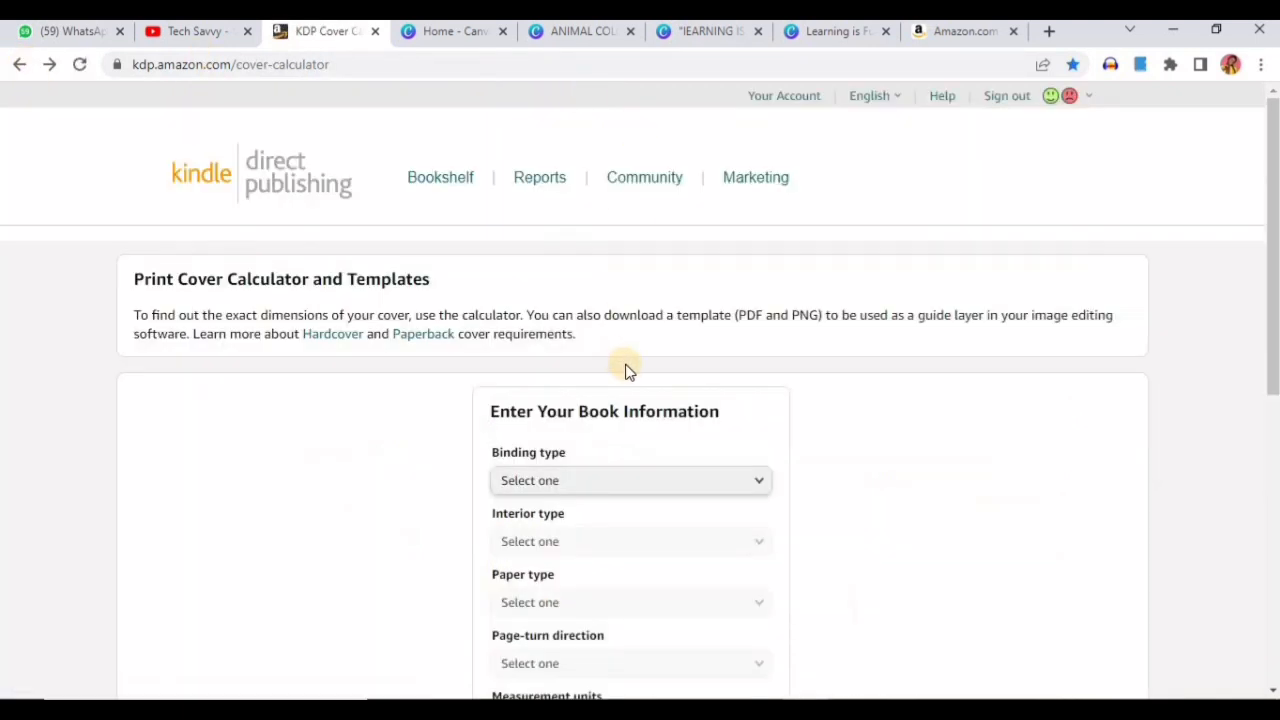
scroll(690, 335, down, 2)
click(754, 295)
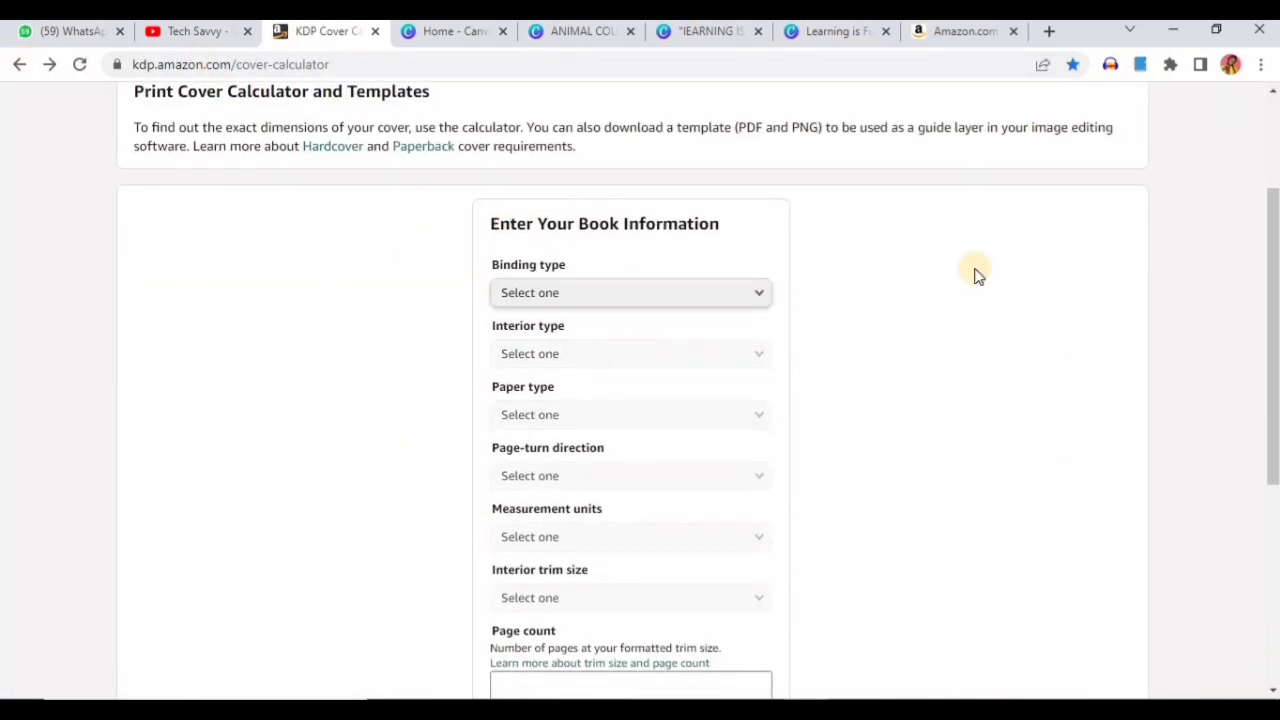
click(835, 289)
click(569, 294)
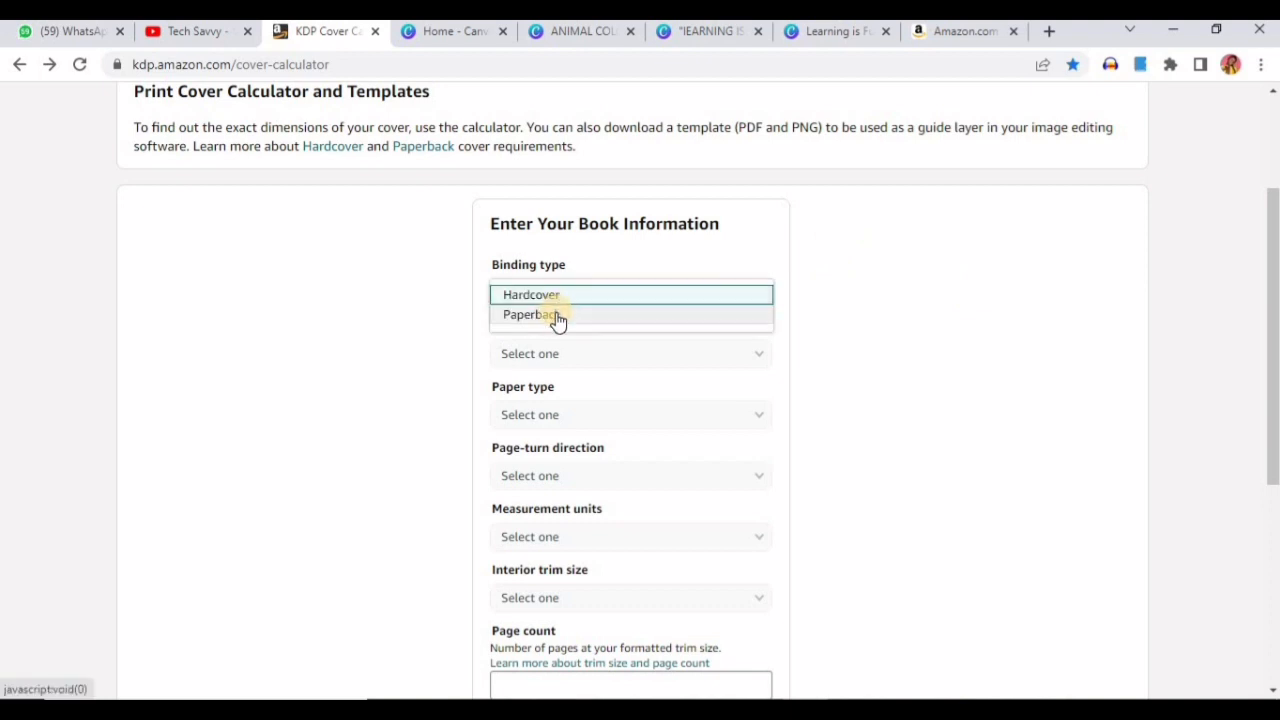
click(557, 316)
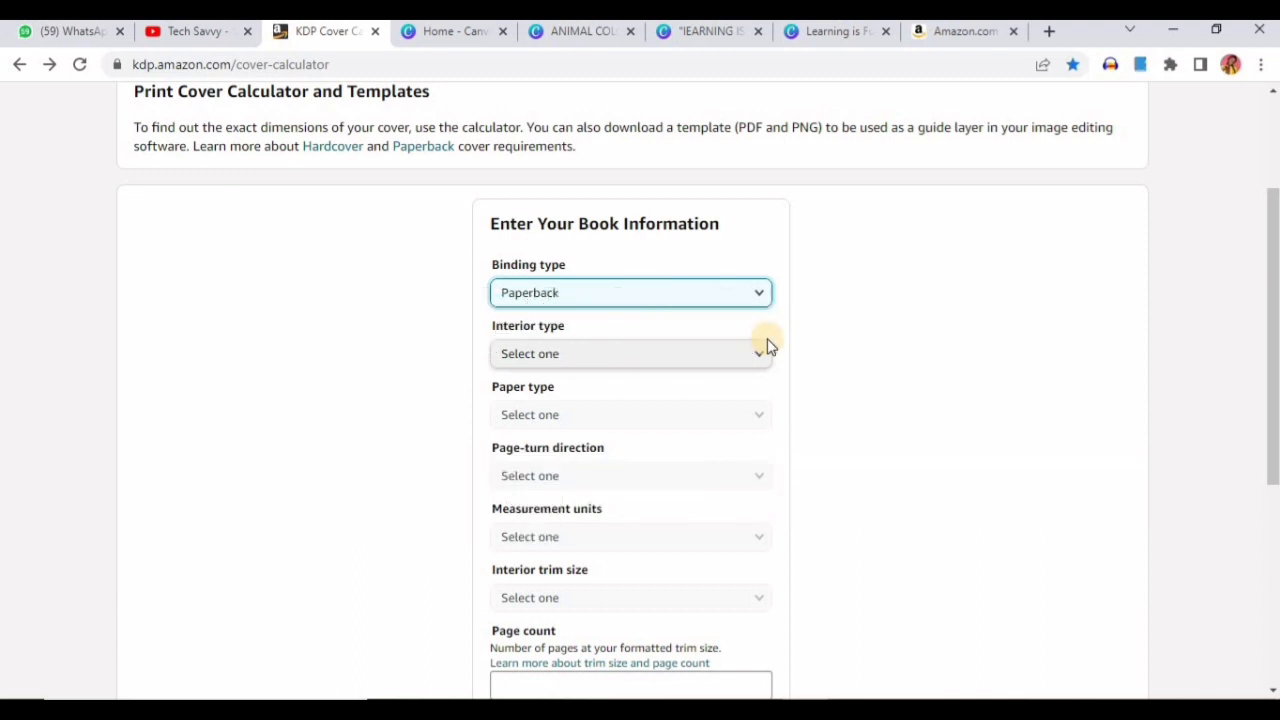
Review the cover calculator's remaining book information fields, from interior type through page count.
click(626, 354)
click(814, 400)
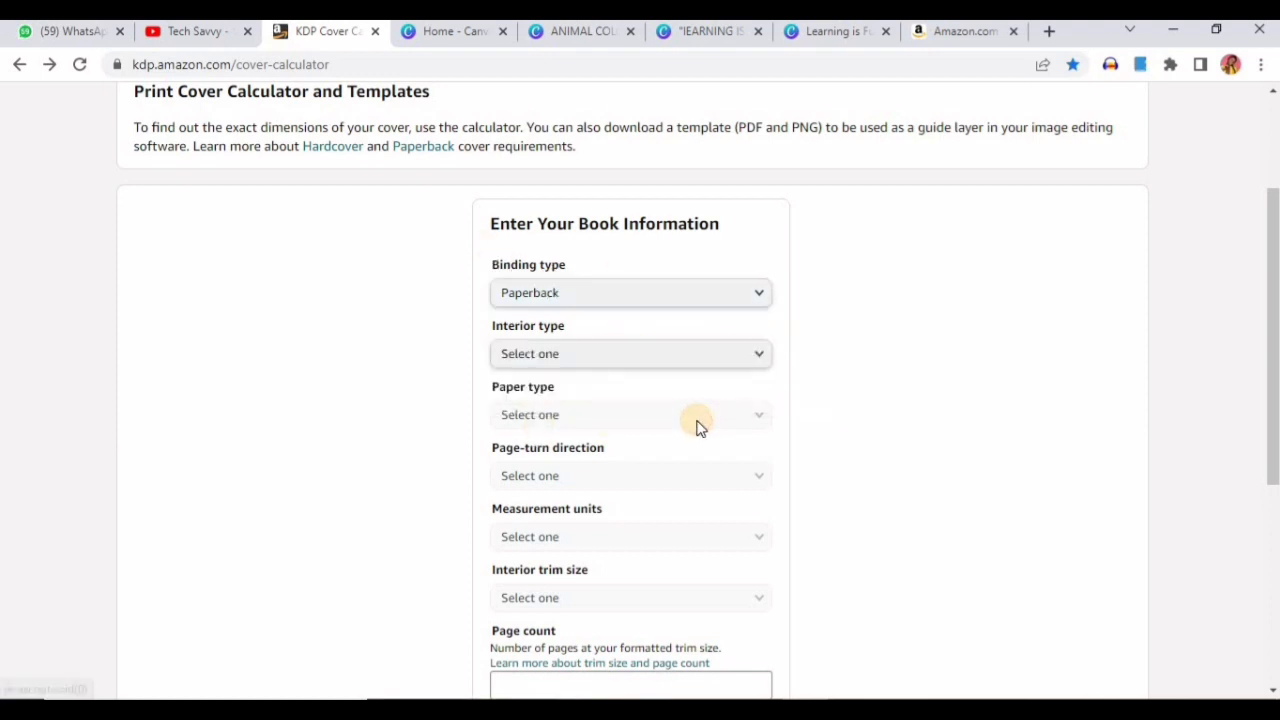
scroll(657, 409, down, 3)
click(554, 409)
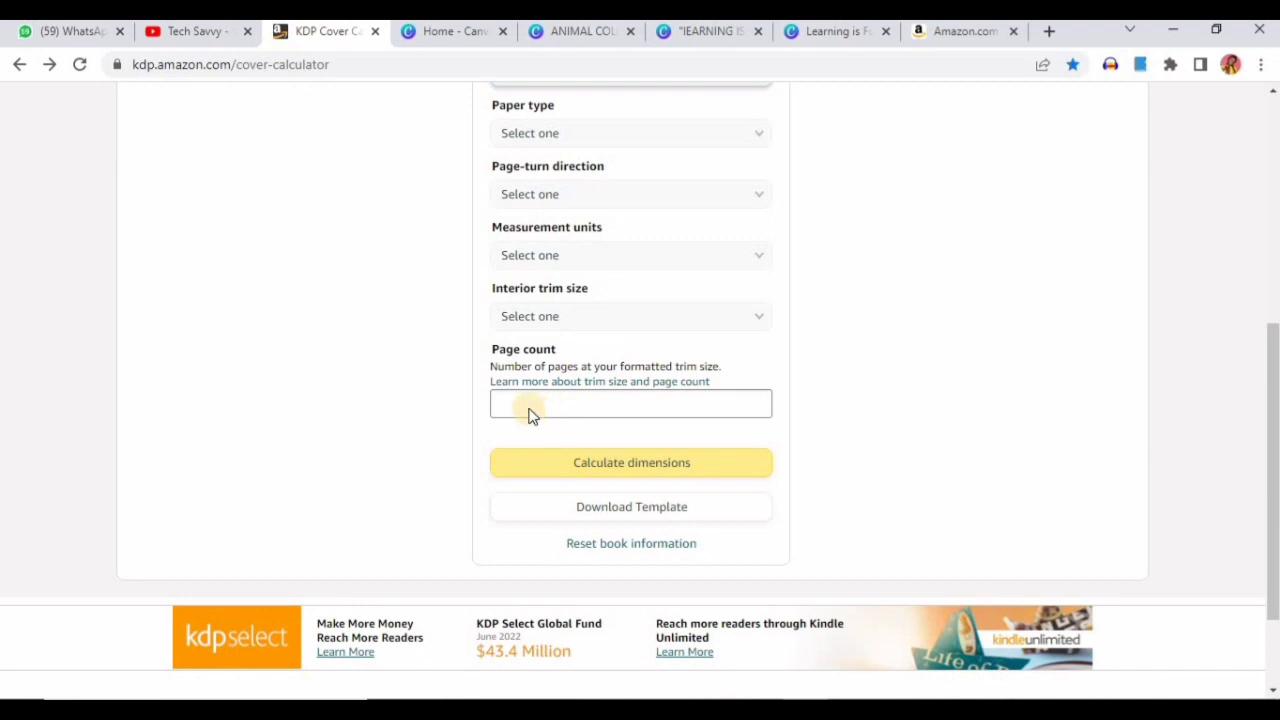
click(526, 406)
click(842, 404)
scroll(684, 410, up, 3)
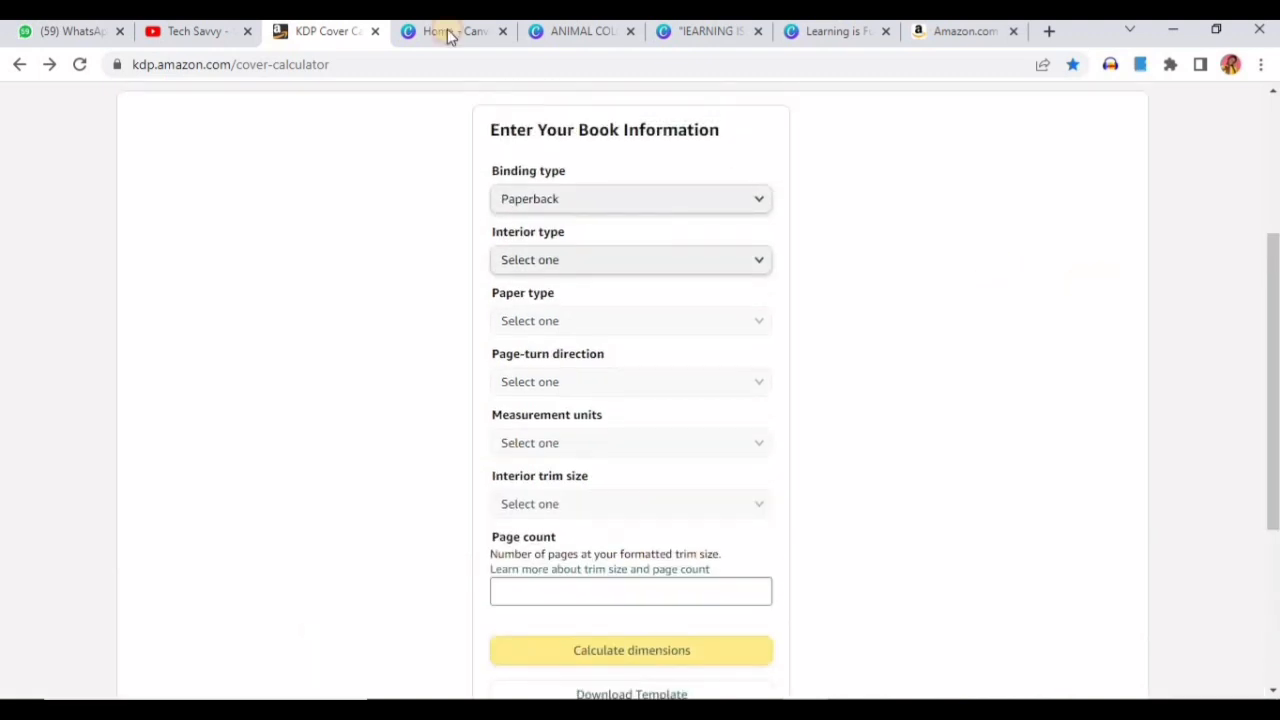
Switch to Canva and open the custom size settings for a new design.
click(447, 31)
scroll(960, 373, down, 3)
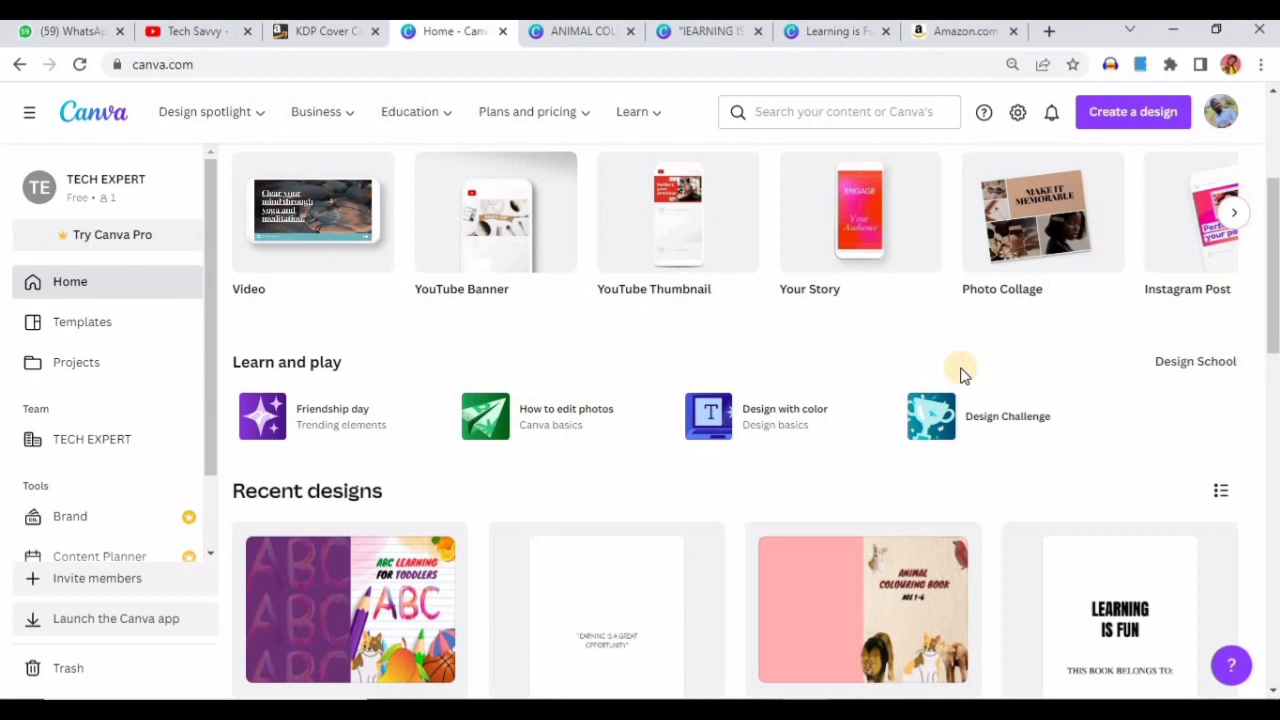
click(1125, 111)
click(936, 556)
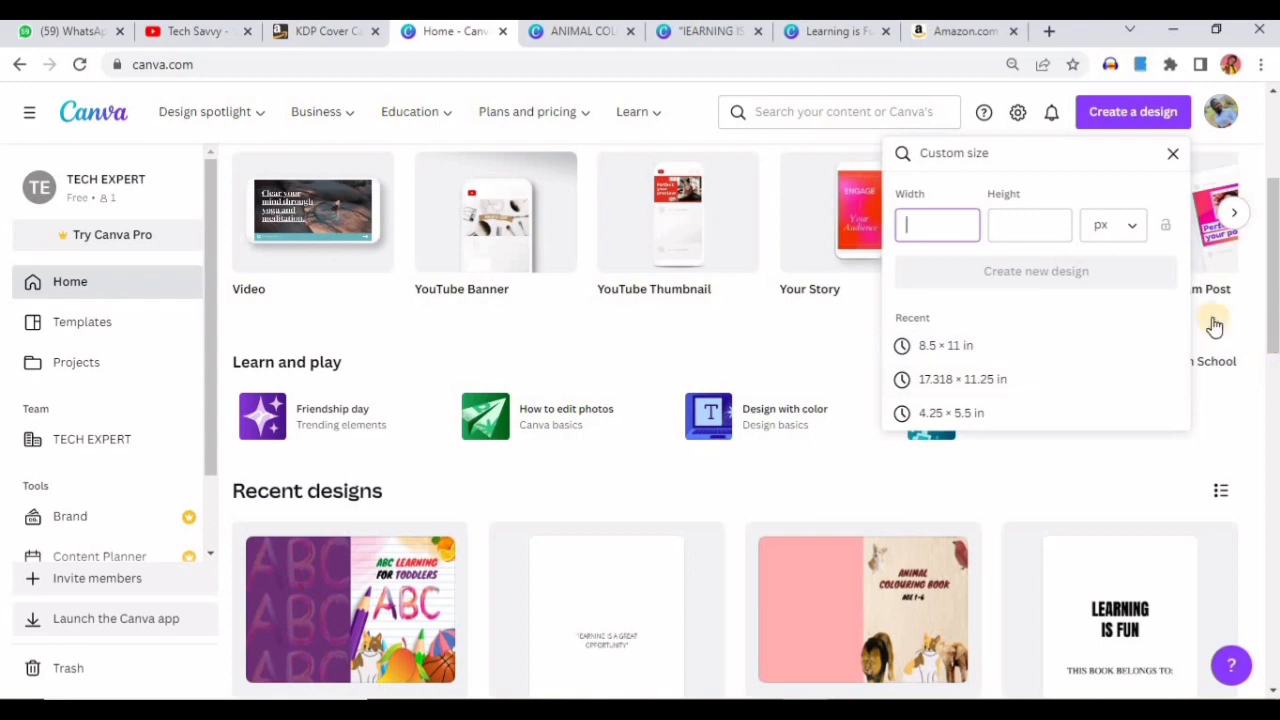
Check the Tech Savvy YouTube channel page, then return to the KDP cover calculator's calculate and template download options.
click(183, 31)
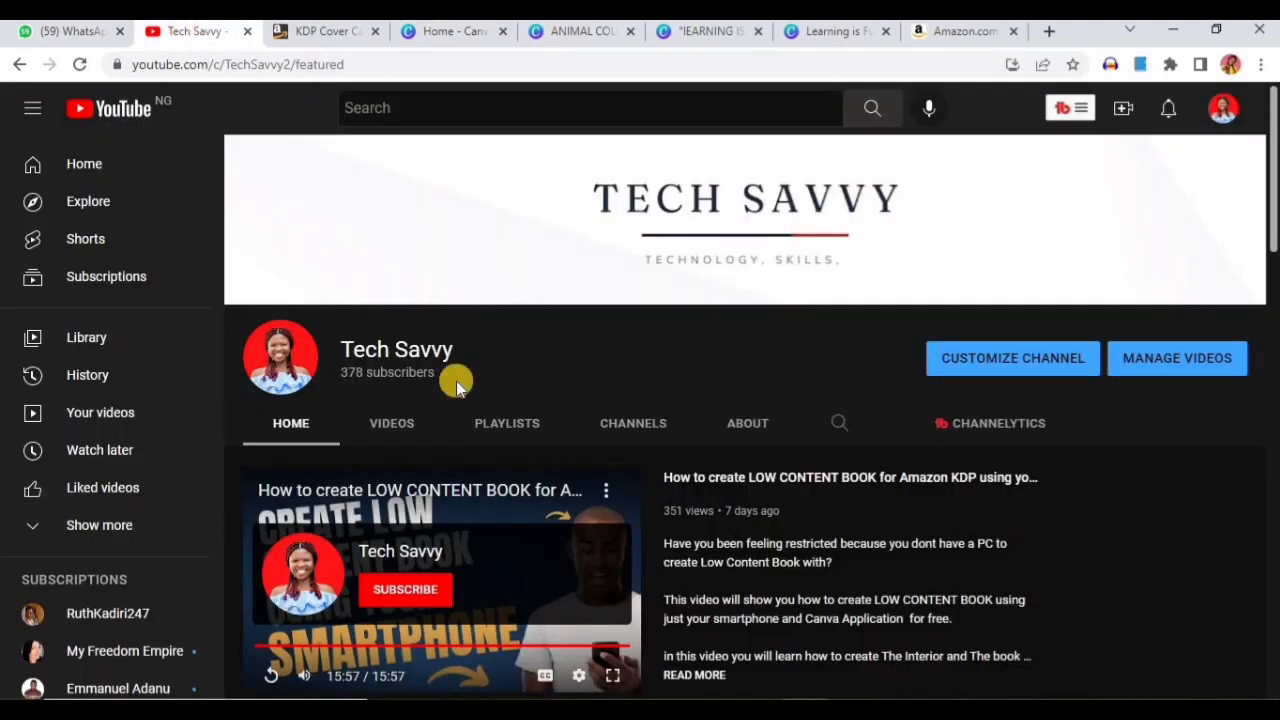
click(325, 31)
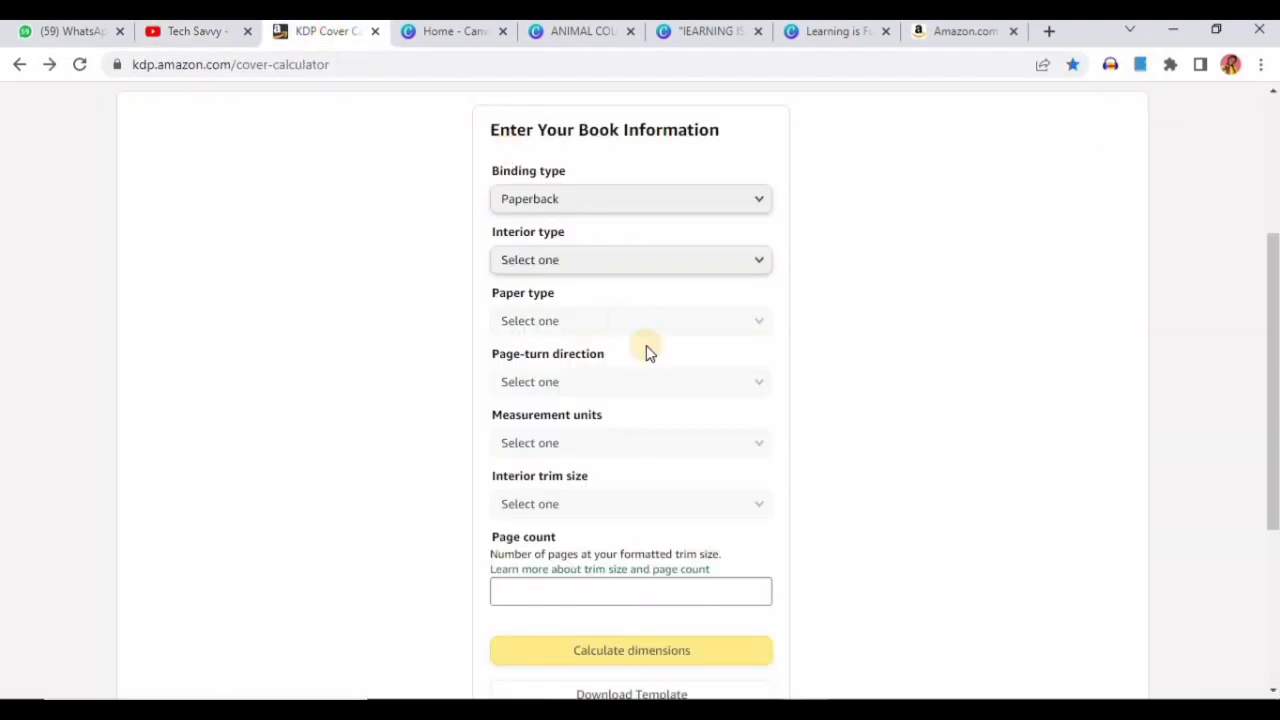
scroll(657, 389, down, 3)
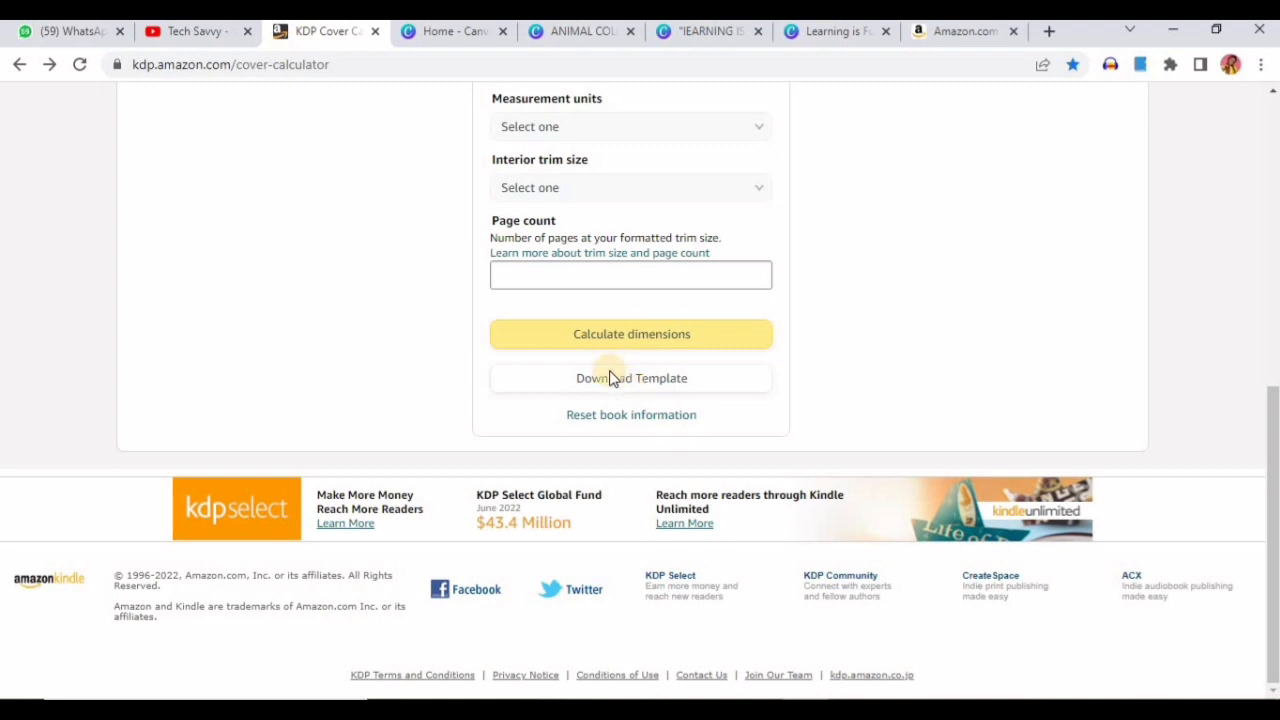
In the Downloads folder, view the extraction options for the Free-Sample-School-Project-Proposal-Template_Word archive, then return to the browser.
click(434, 709)
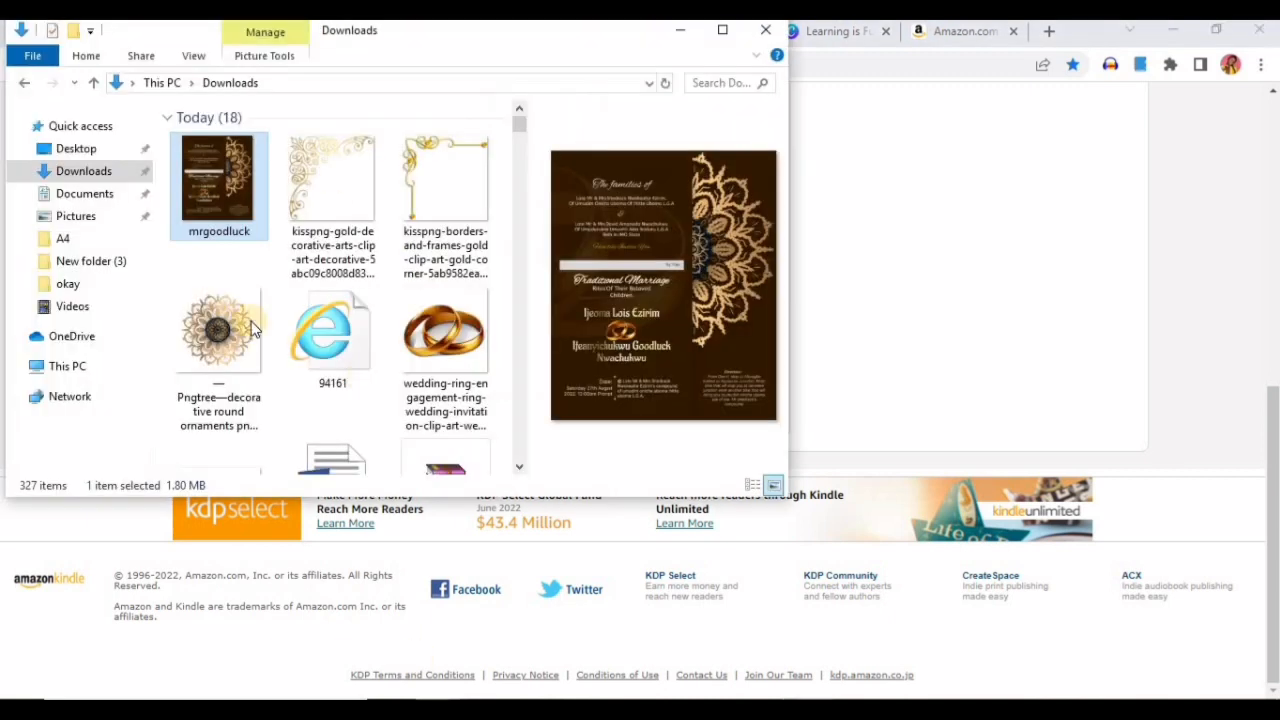
scroll(348, 408, down, 2)
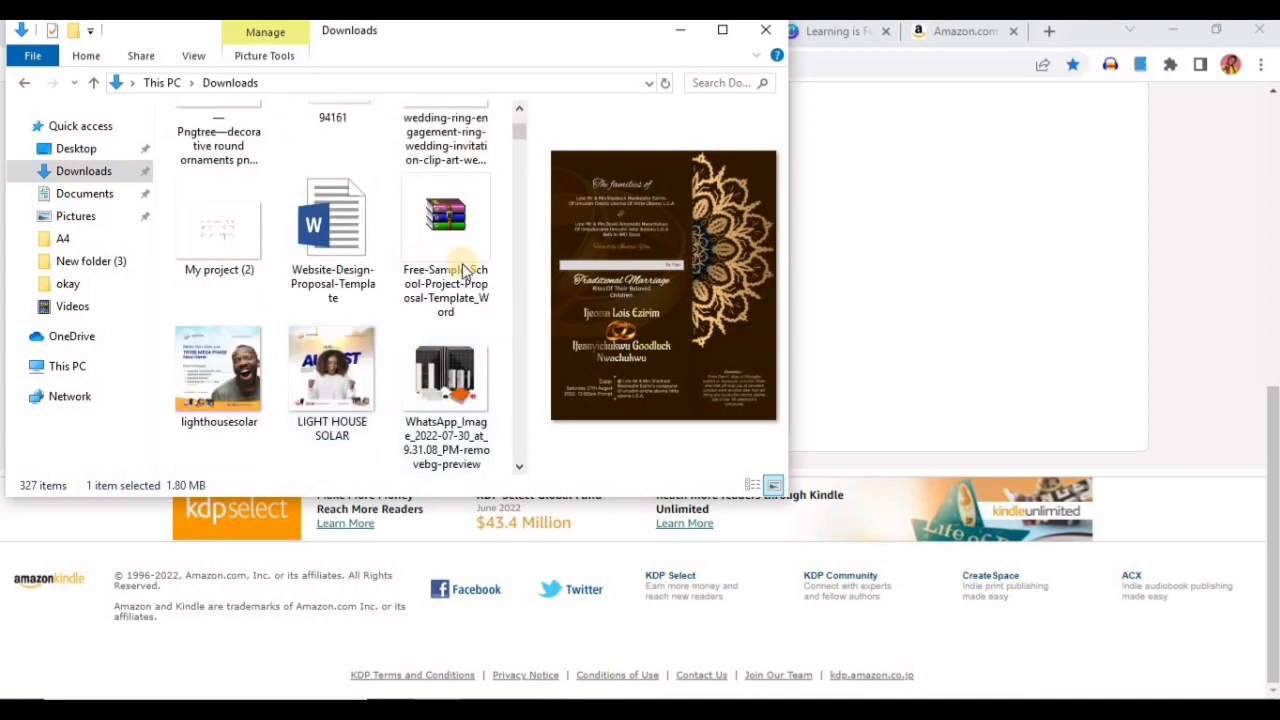
click(453, 237)
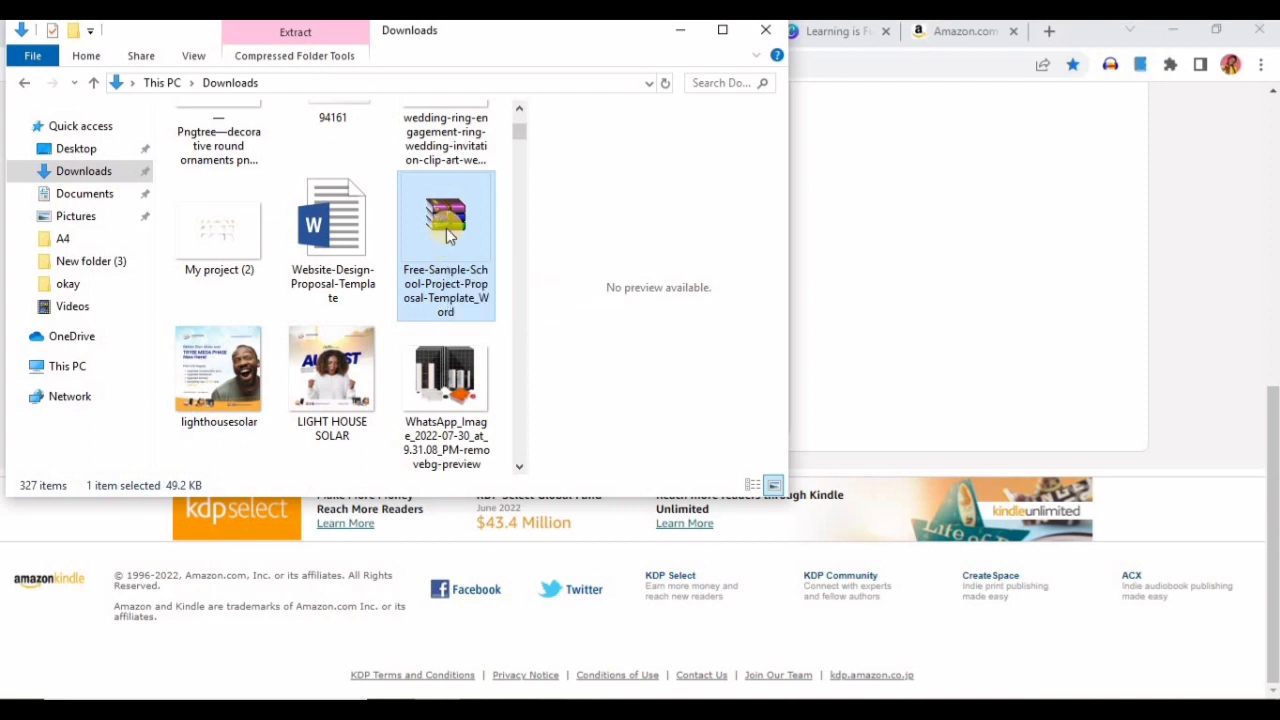
right_click(446, 228)
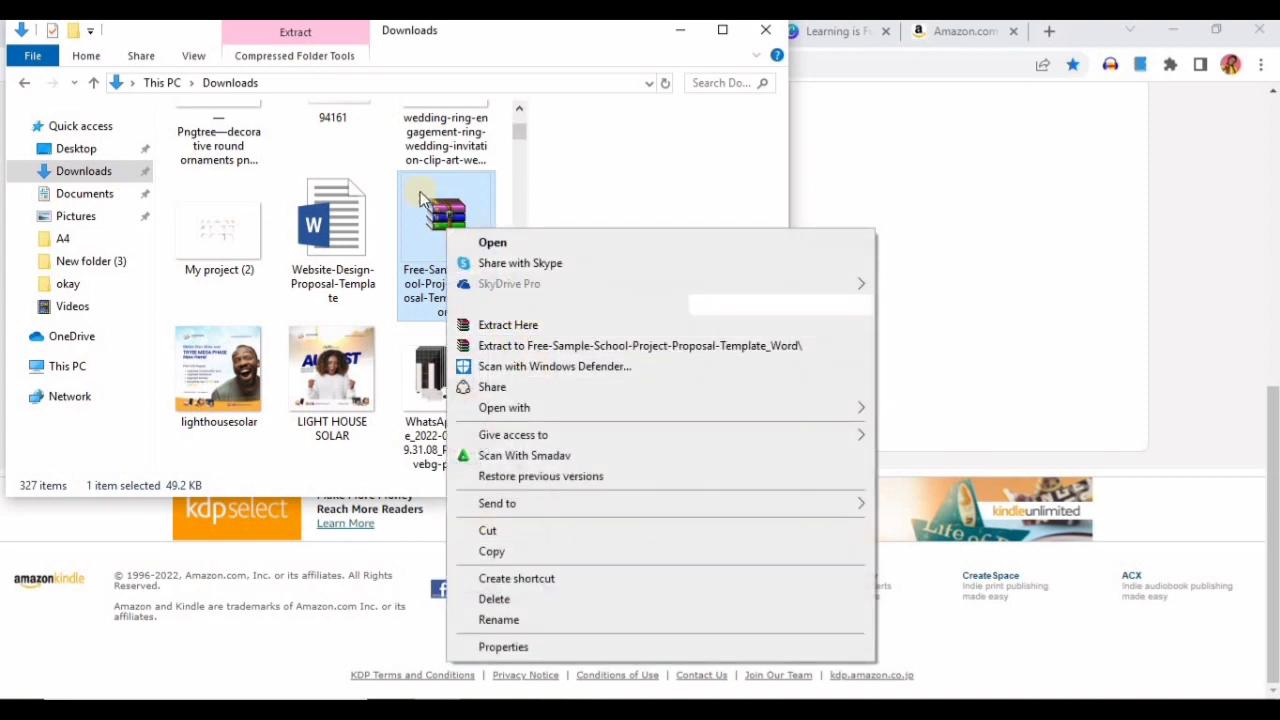
click(365, 163)
click(886, 140)
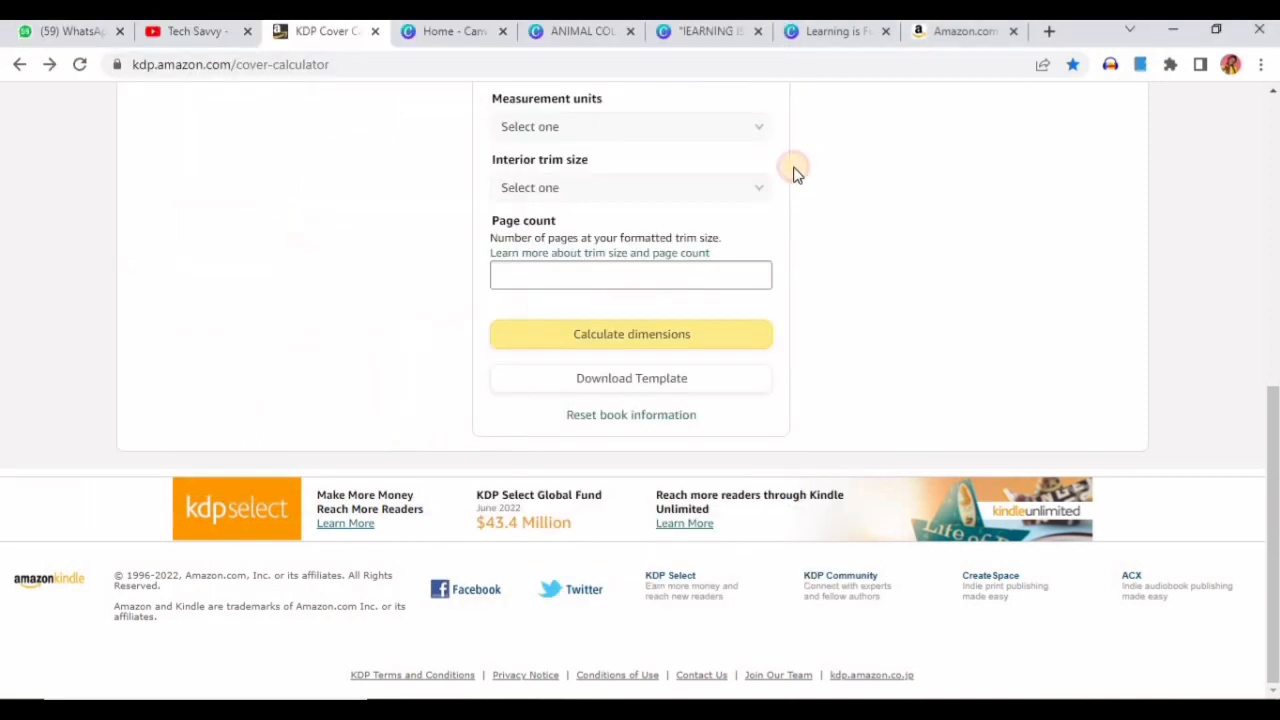
Look through the Tech Savvy YouTube channel's home page and its list of uploaded videos.
click(200, 31)
scroll(600, 410, down, 3)
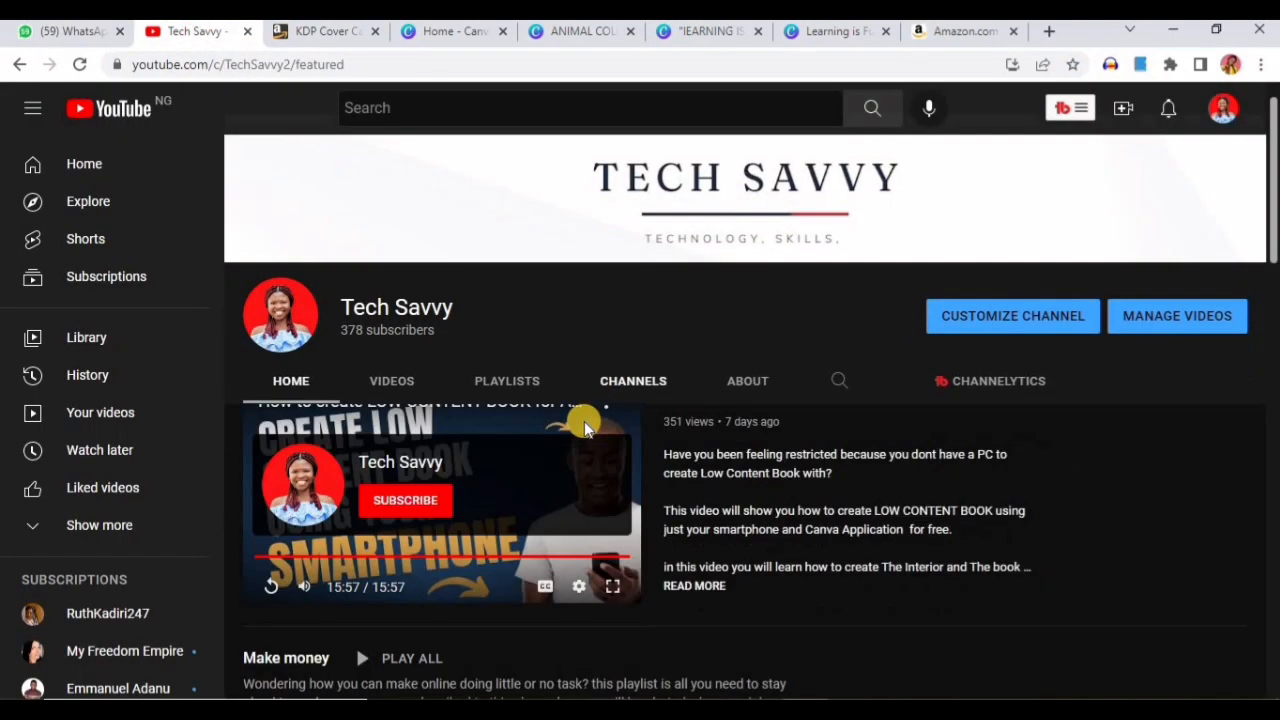
scroll(674, 455, down, 1)
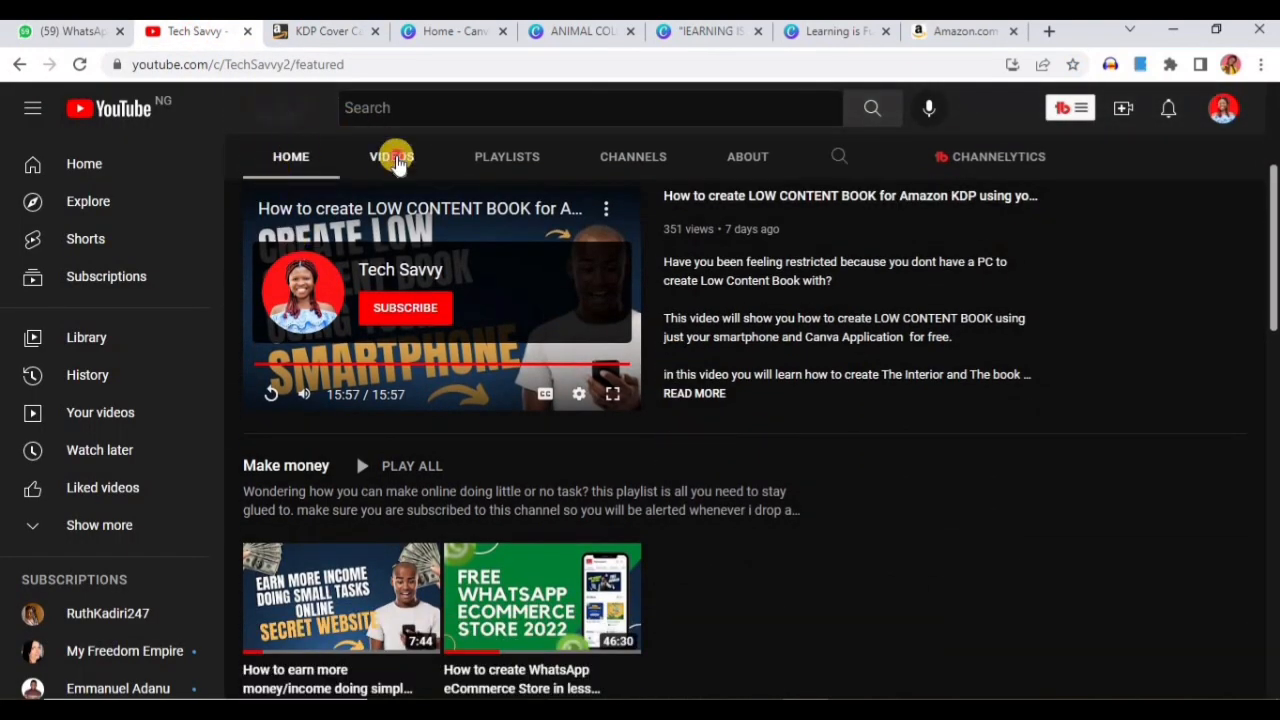
click(395, 160)
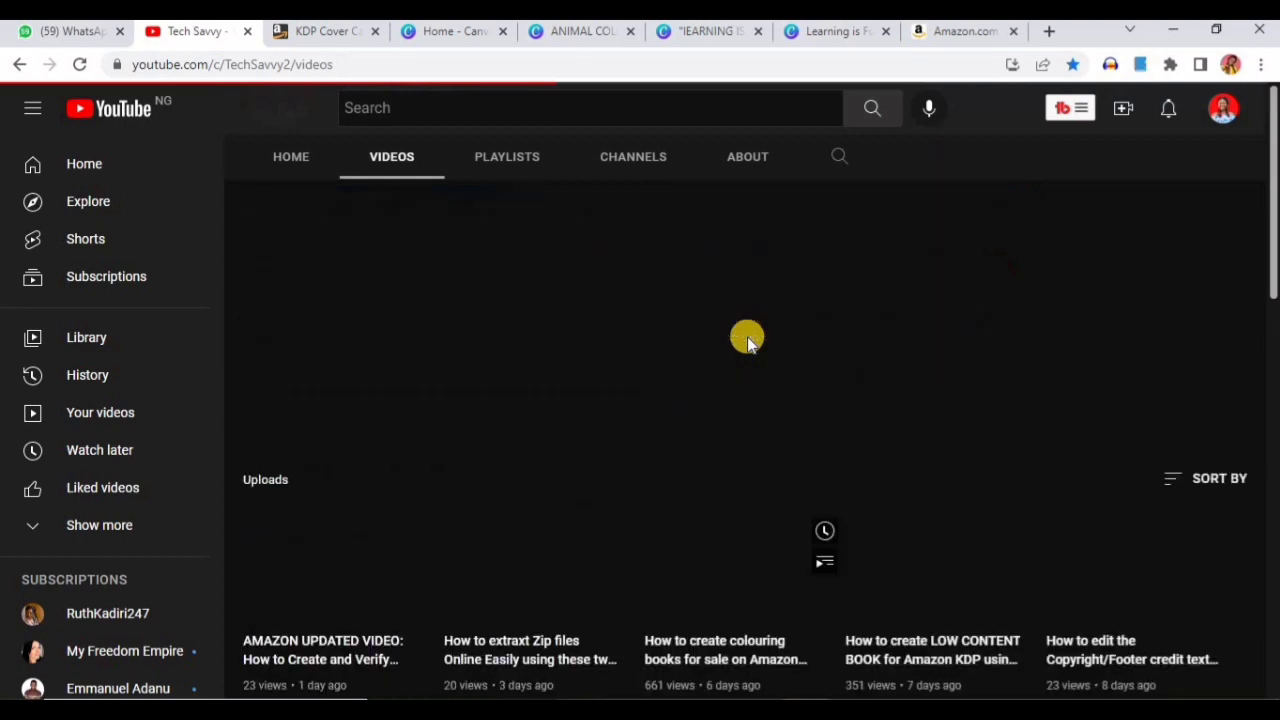
scroll(700, 370, down, 2)
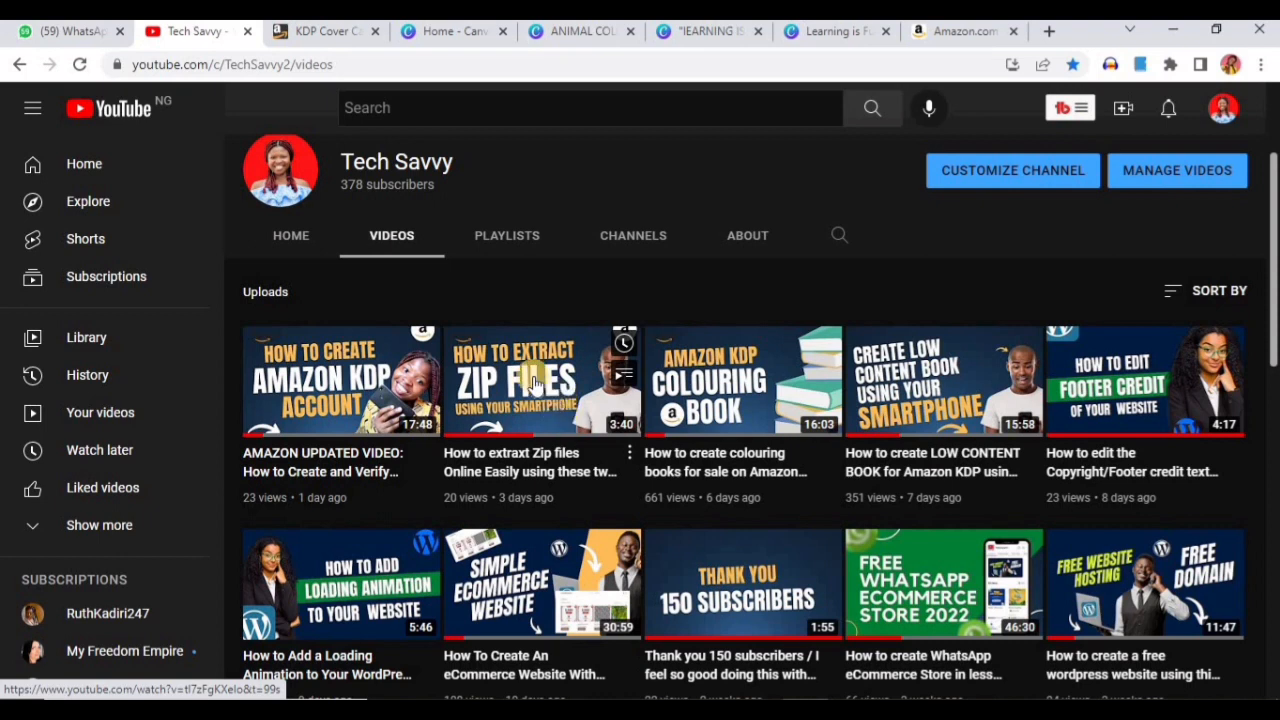
Go to the ANIMAL COLOURING BOOK design in Canva and check the paperback cover template image placed on the page.
click(449, 36)
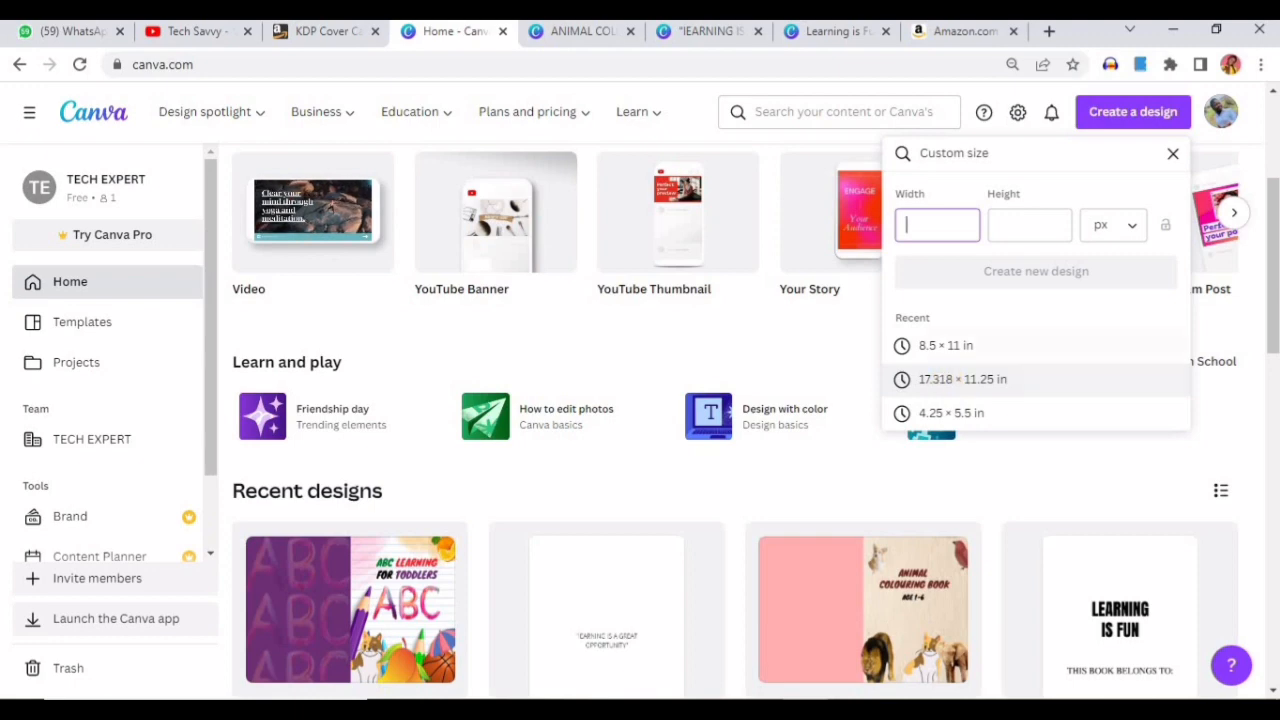
click(590, 33)
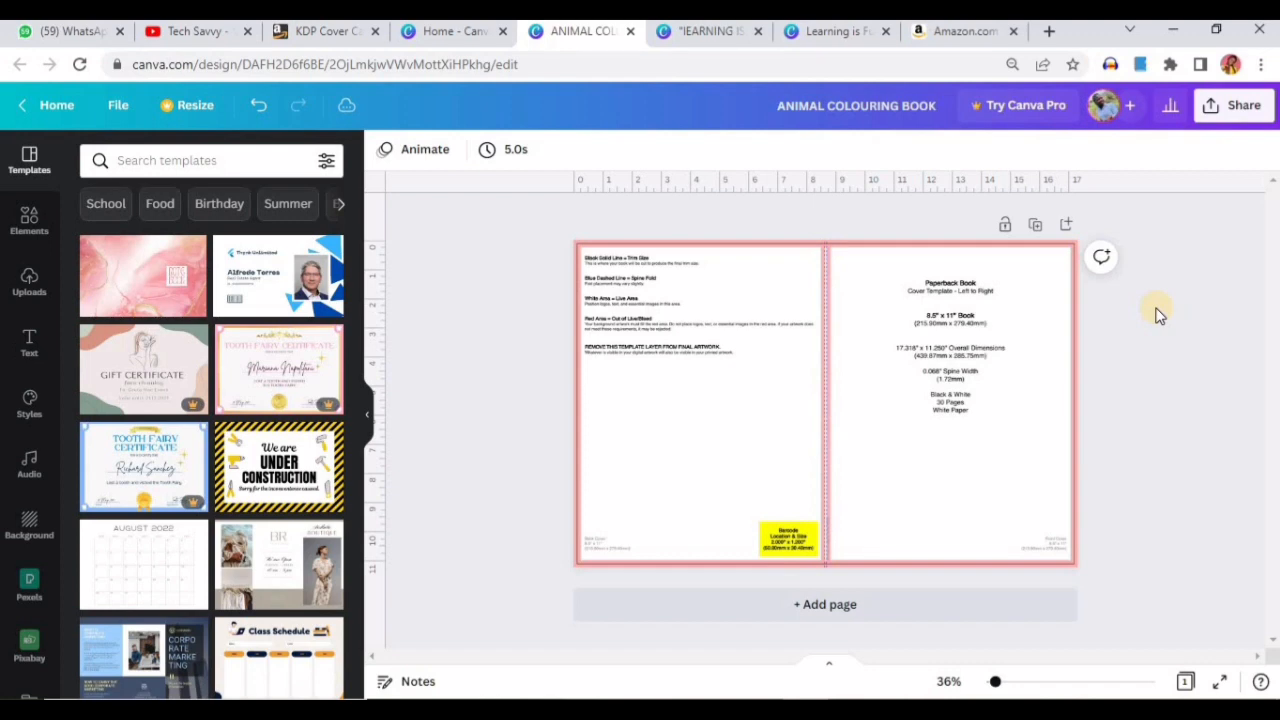
click(851, 386)
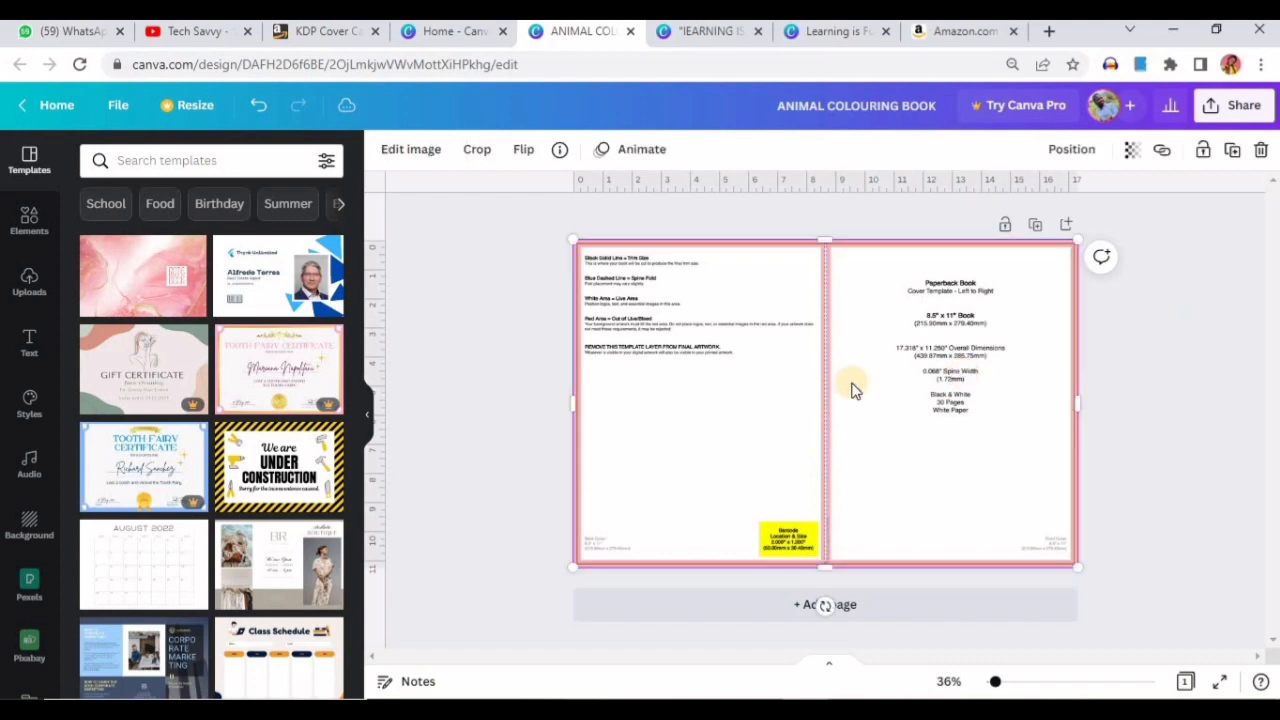
click(1145, 372)
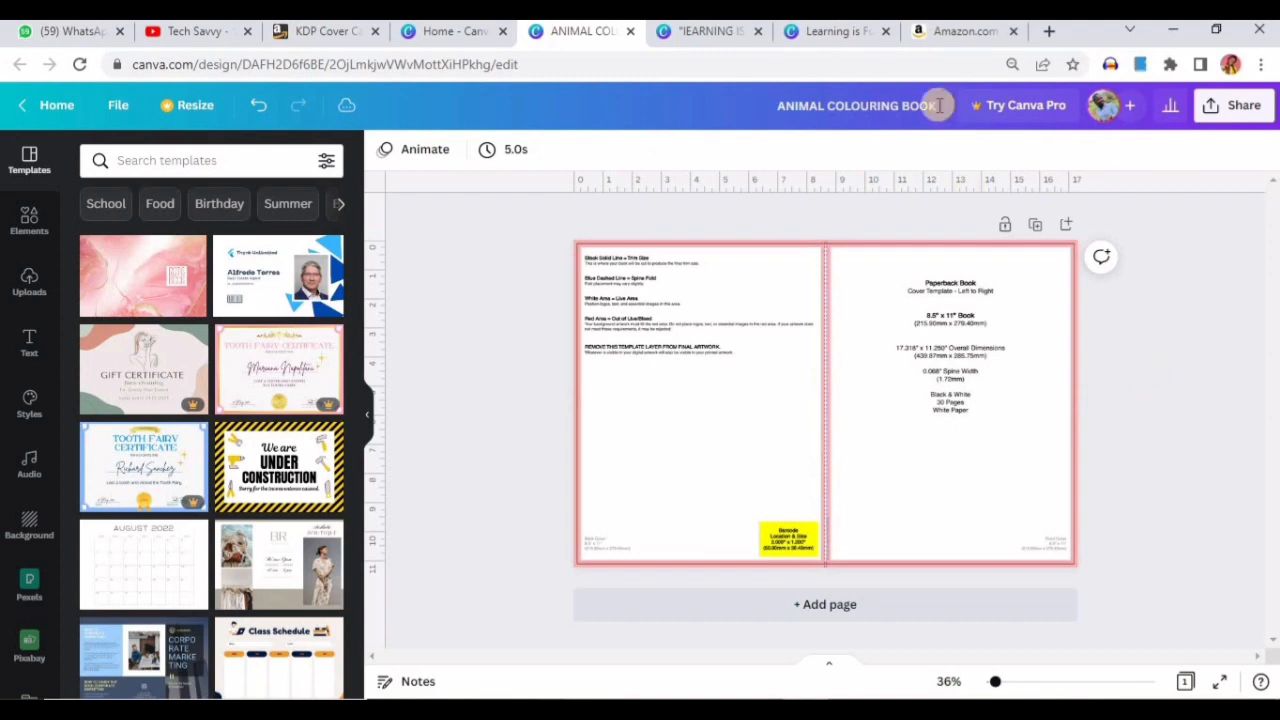
Browse the Google image results for "Children animal pictures" and preview related animal backgrounds suitable for a book cover.
click(958, 32)
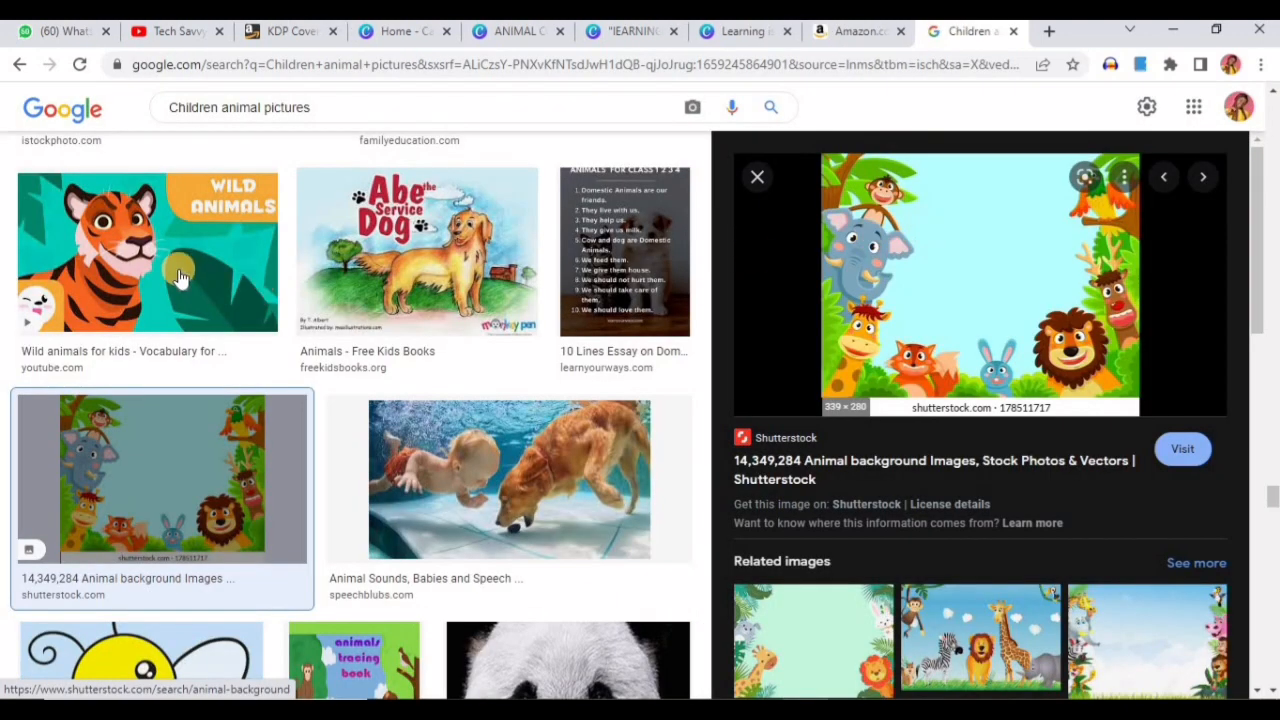
scroll(490, 345, down, 1)
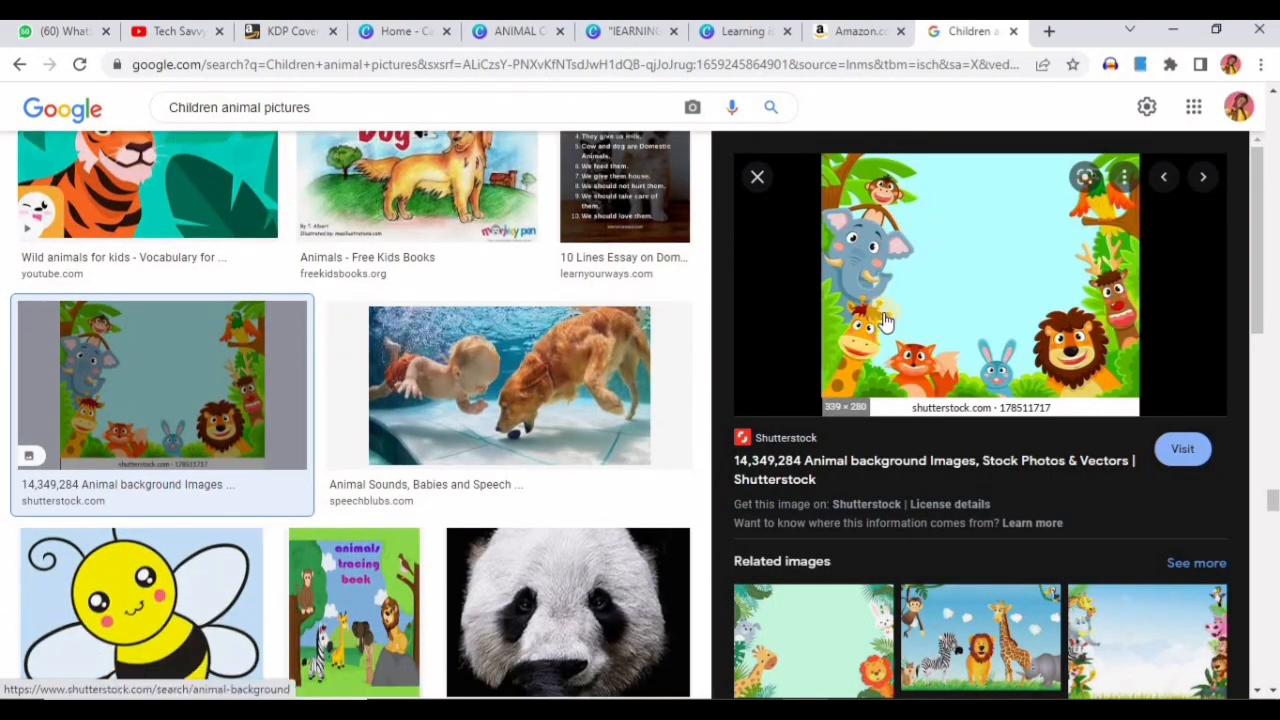
scroll(885, 320, down, 3)
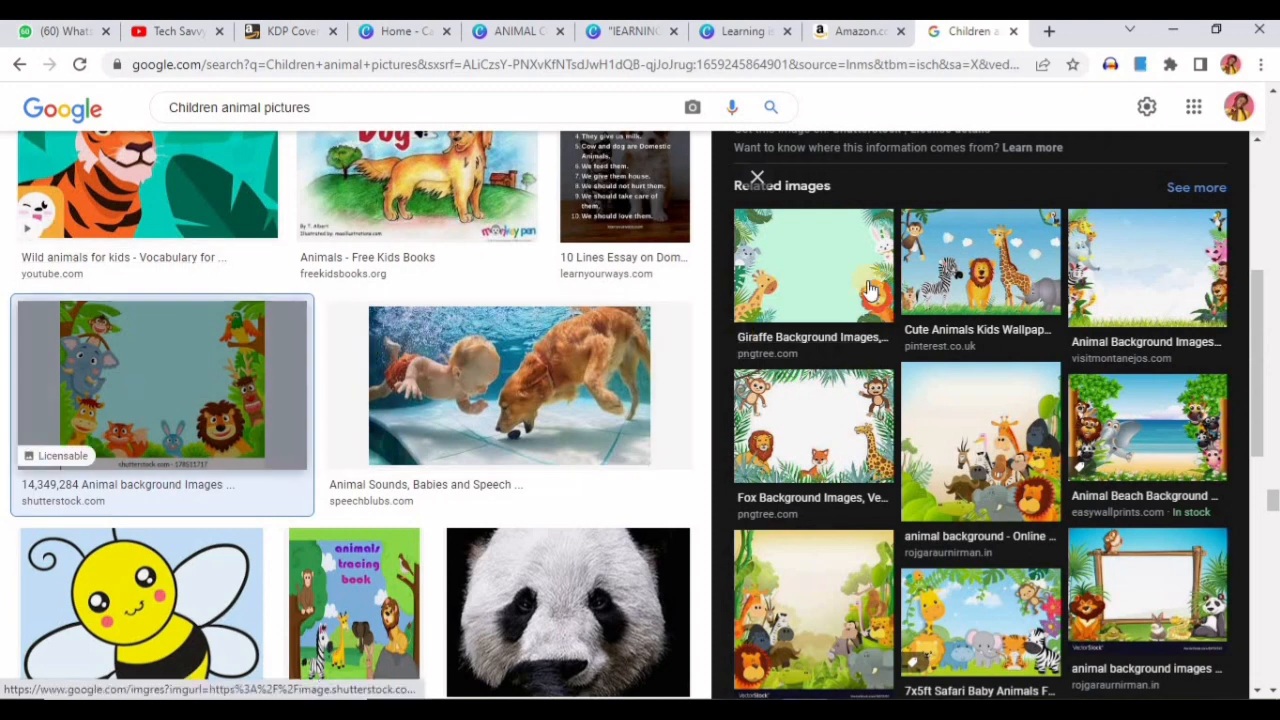
click(1143, 276)
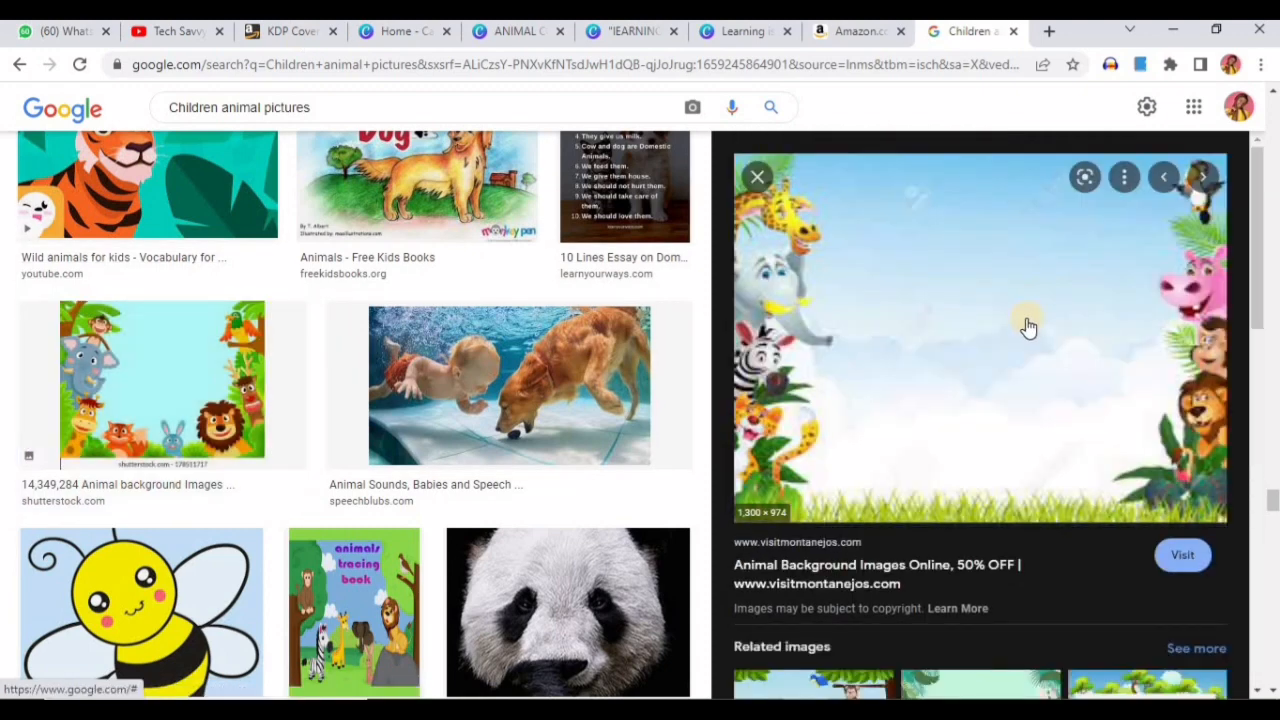
scroll(1028, 327, down, 3)
scroll(1028, 327, down, 3)
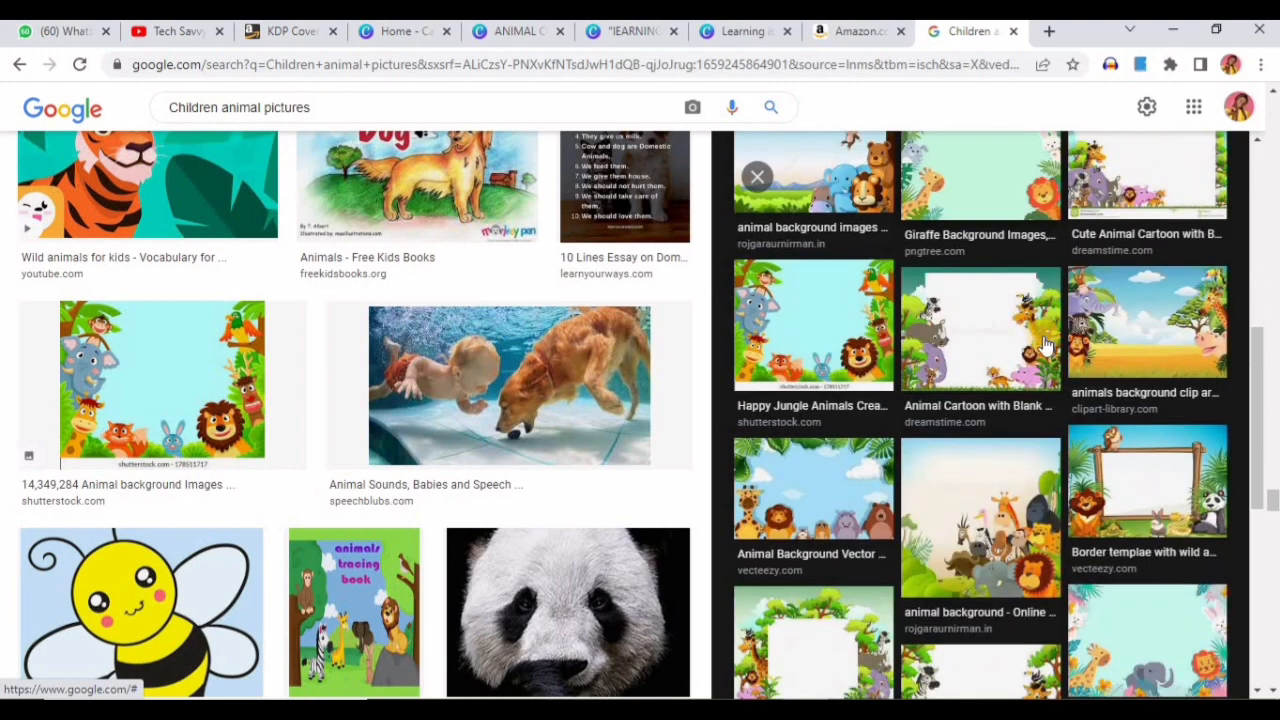
scroll(1085, 393, down, 2)
scroll(1080, 393, up, 2)
scroll(1080, 393, down, 1)
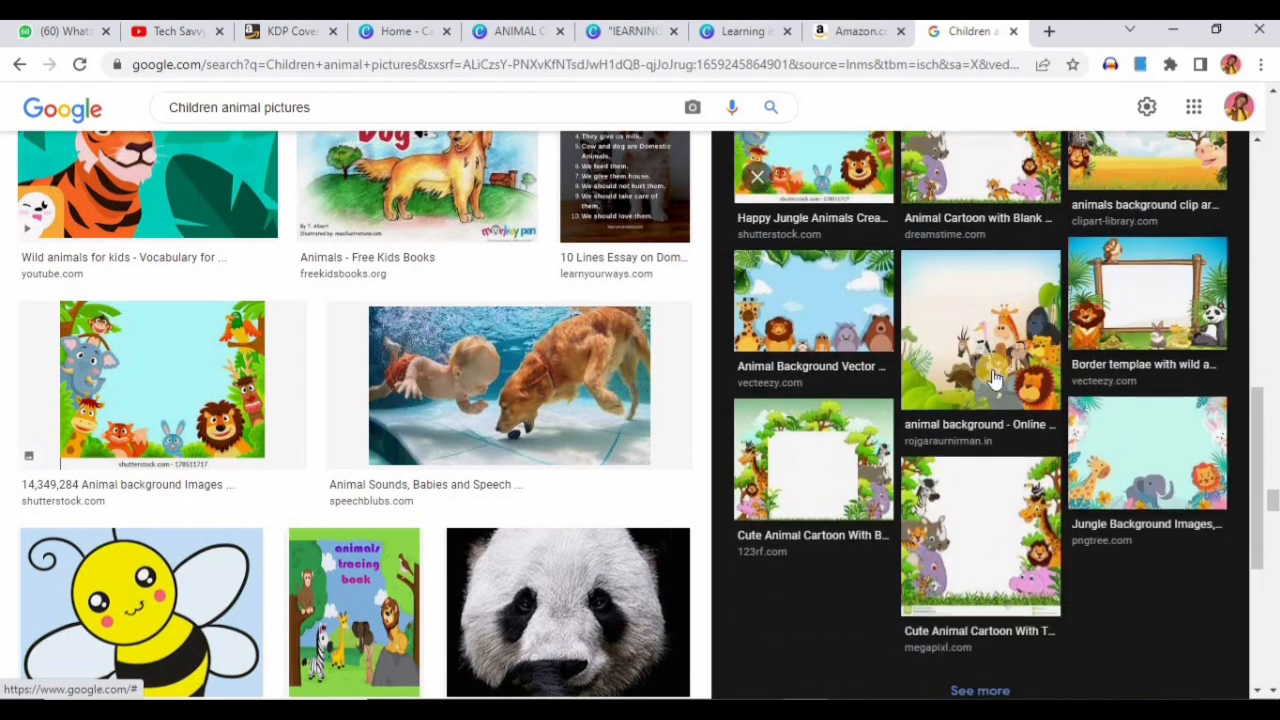
Open the animal background with the giraffe, gorilla and lion and save it to Downloads as the JPEG file "images".
click(970, 335)
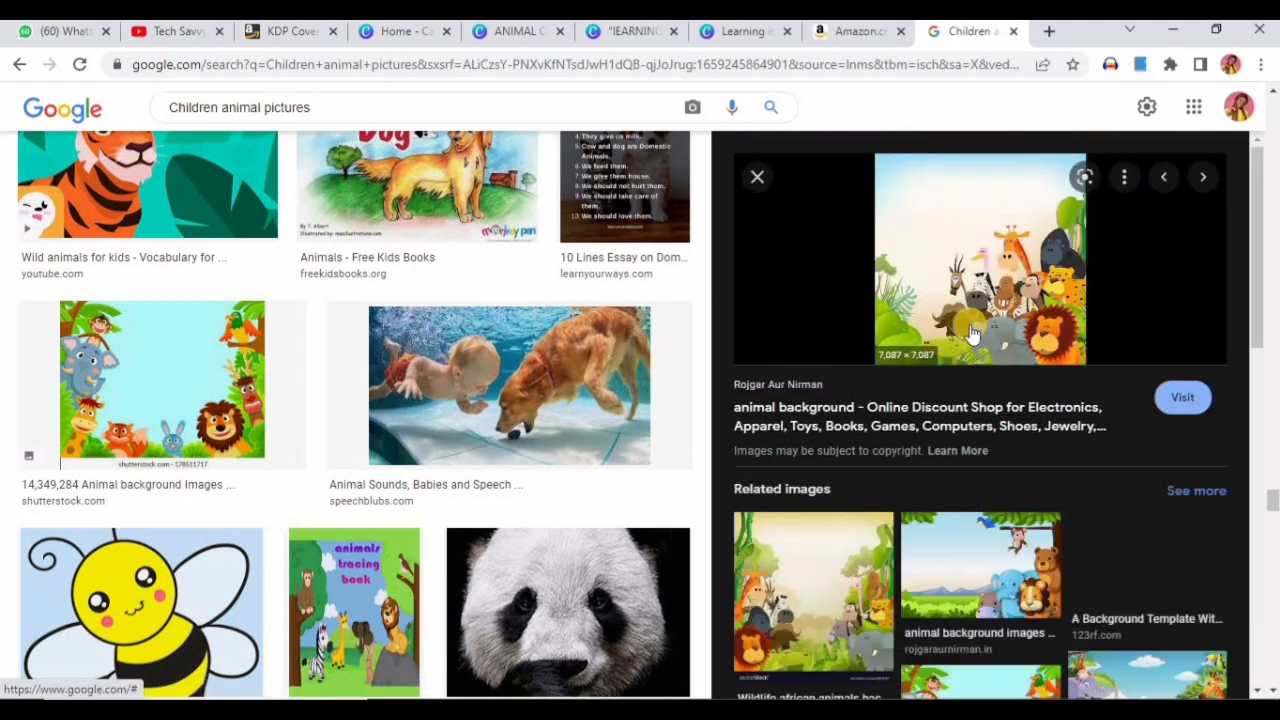
scroll(985, 300, down, 3)
scroll(1000, 270, up, 3)
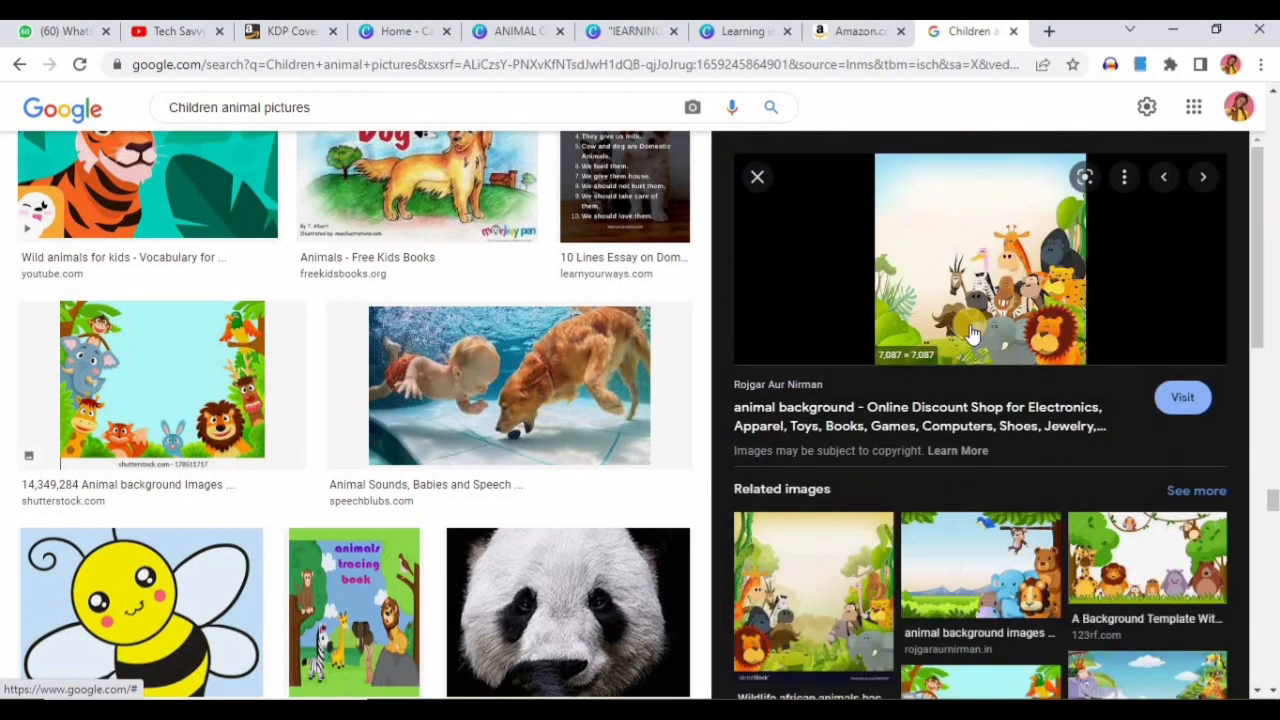
right_click(988, 230)
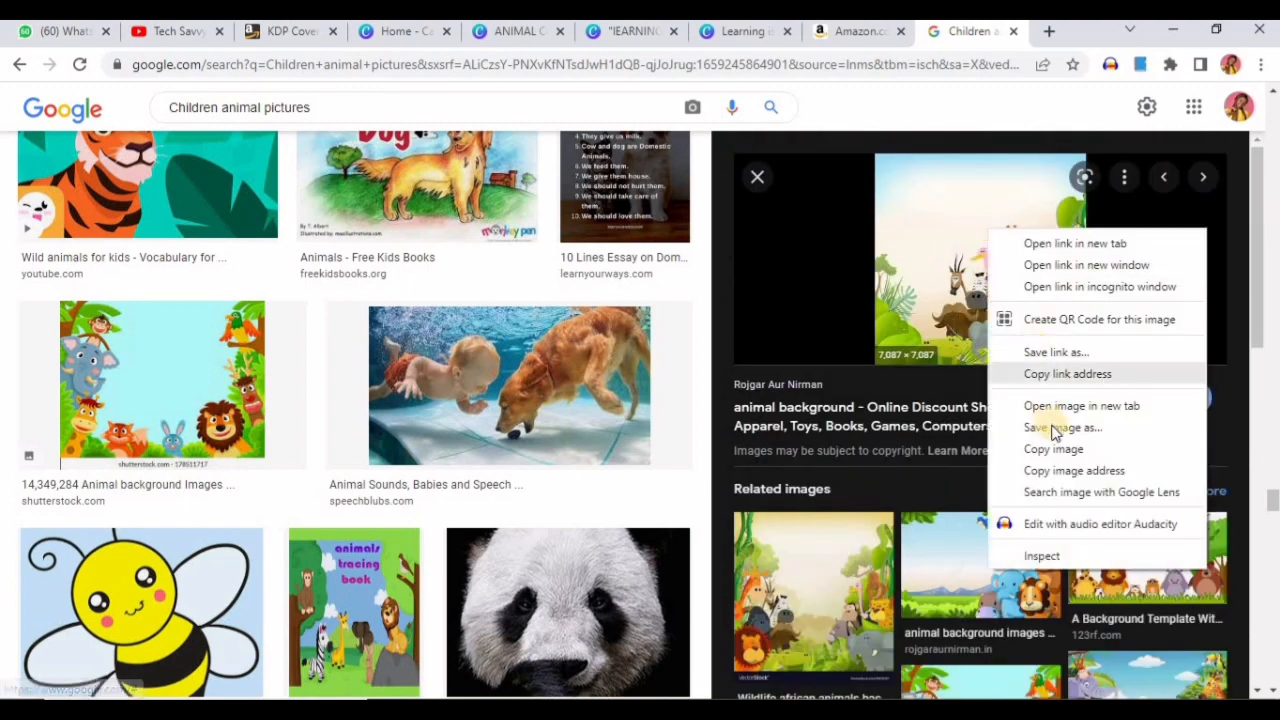
click(1060, 428)
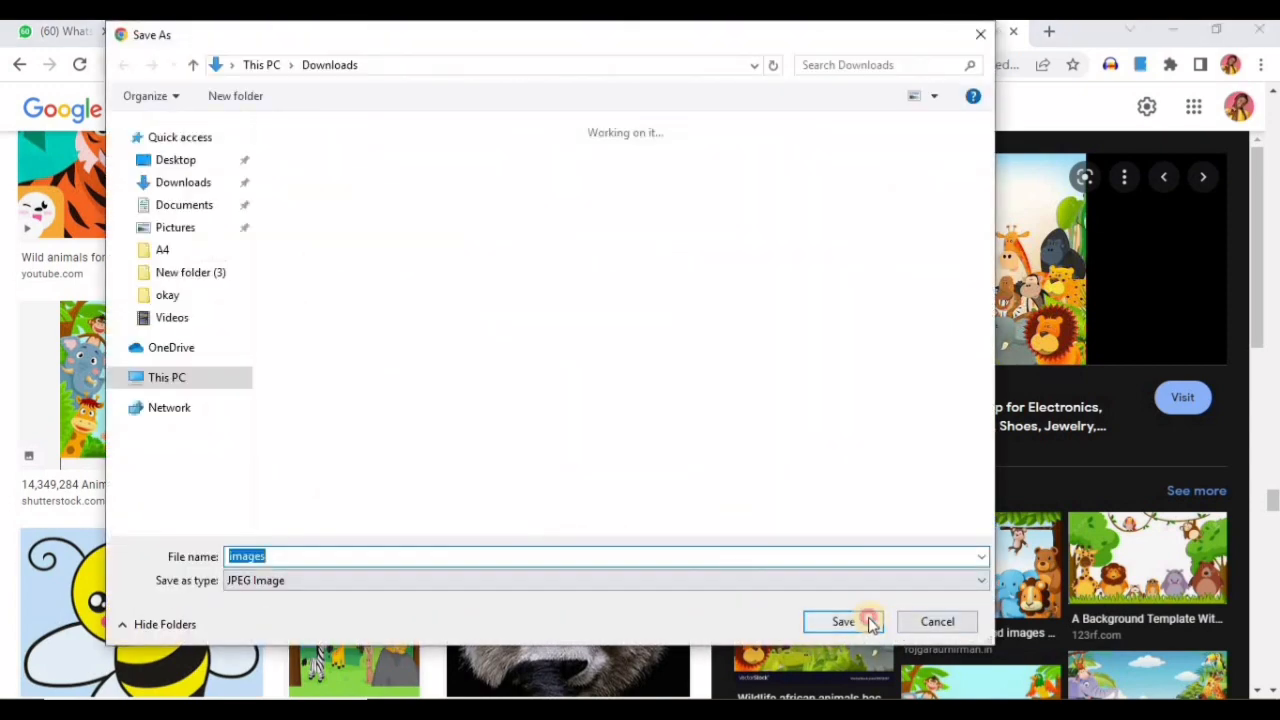
click(866, 618)
Try the uploaded safari animals picture as an enlarged background on the front cover, then delete it.
scroll(1006, 527, down, 2)
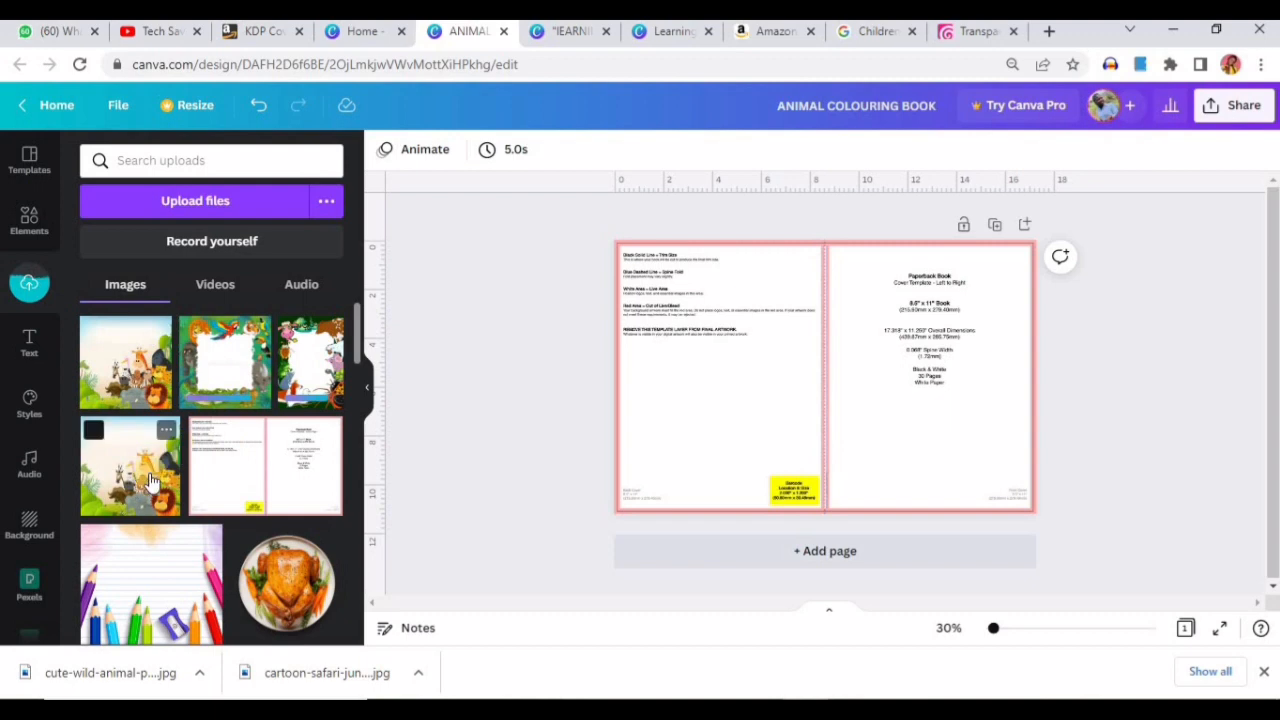
drag(848, 385, 906, 312)
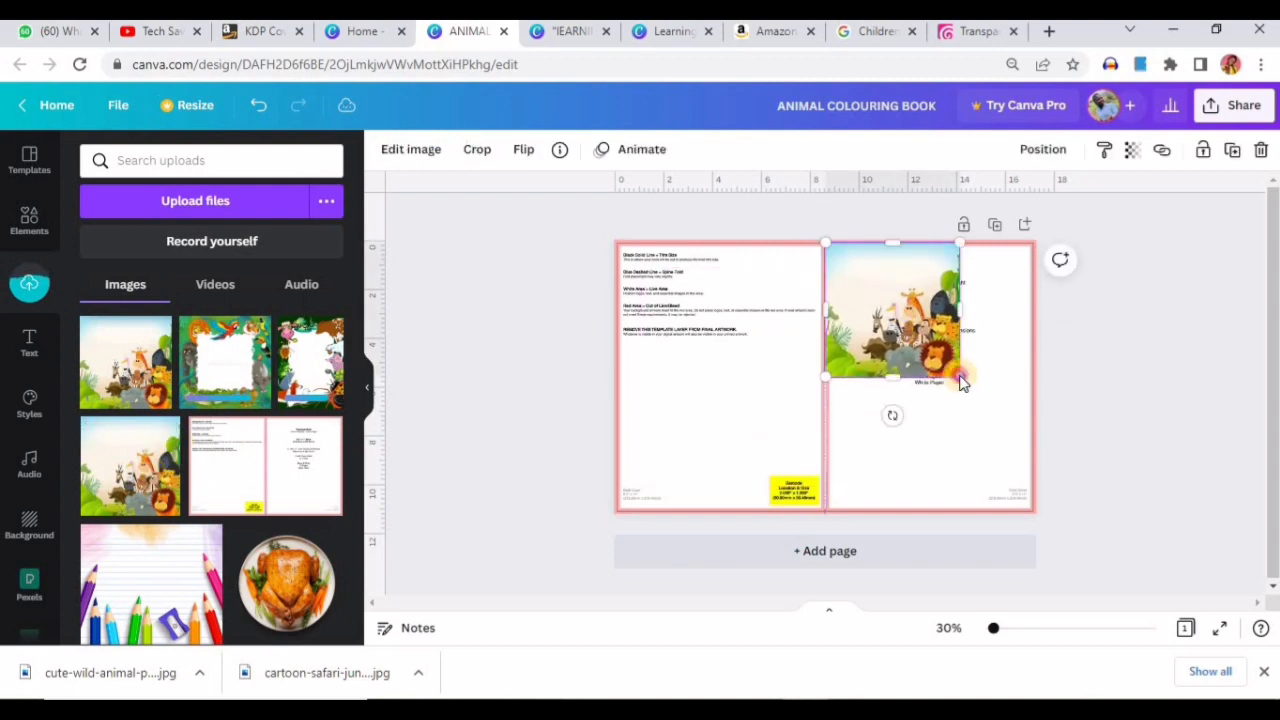
drag(978, 412, 1075, 560)
mouse_move(1007, 437)
mouse_down()
mouse_move(985, 432)
mouse_move(1030, 448)
mouse_move(1018, 447)
mouse_up()
key(Delete)
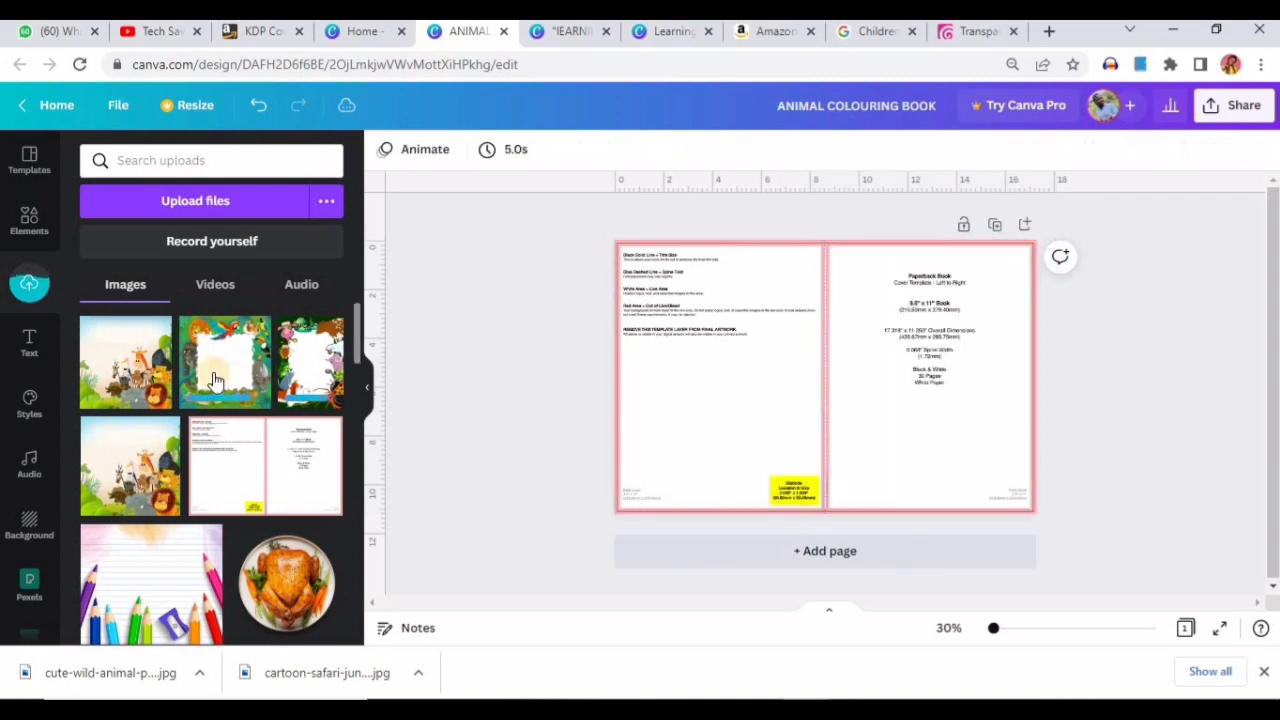
Add the uploaded animal border picture with the cow and ladybug to the design and enlarge it to fill the front cover.
click(303, 365)
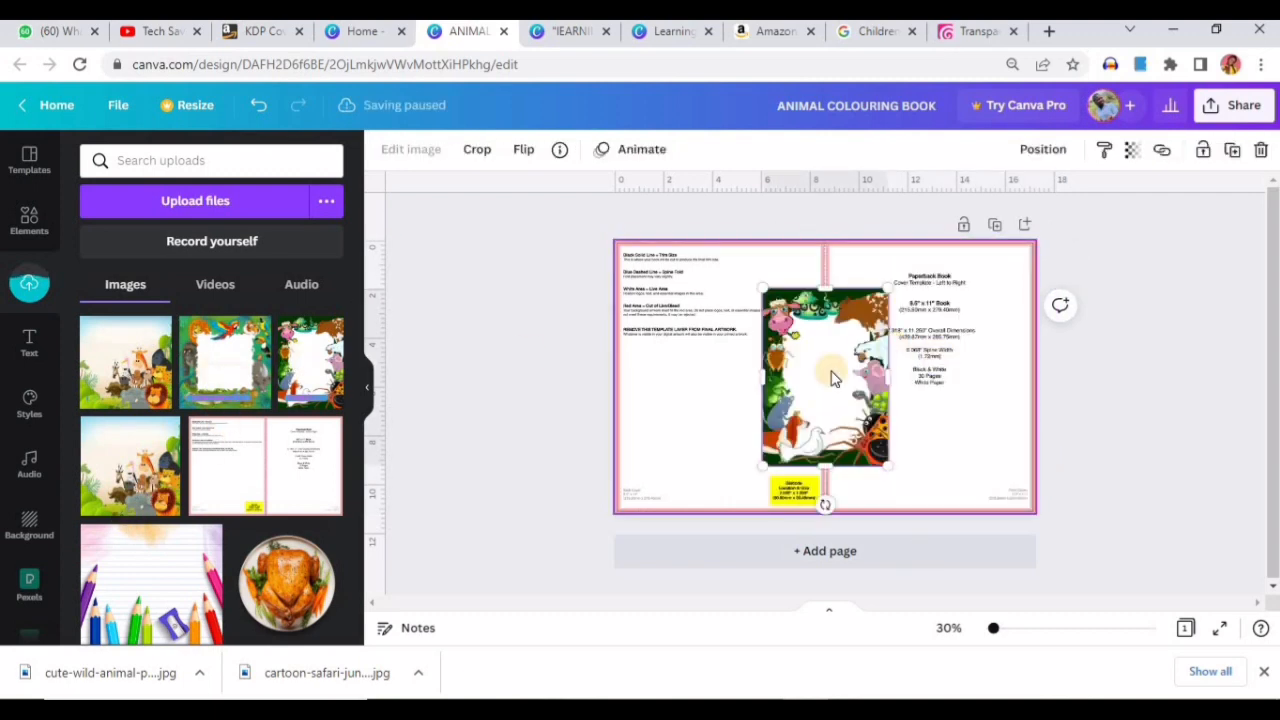
drag(880, 440, 915, 358)
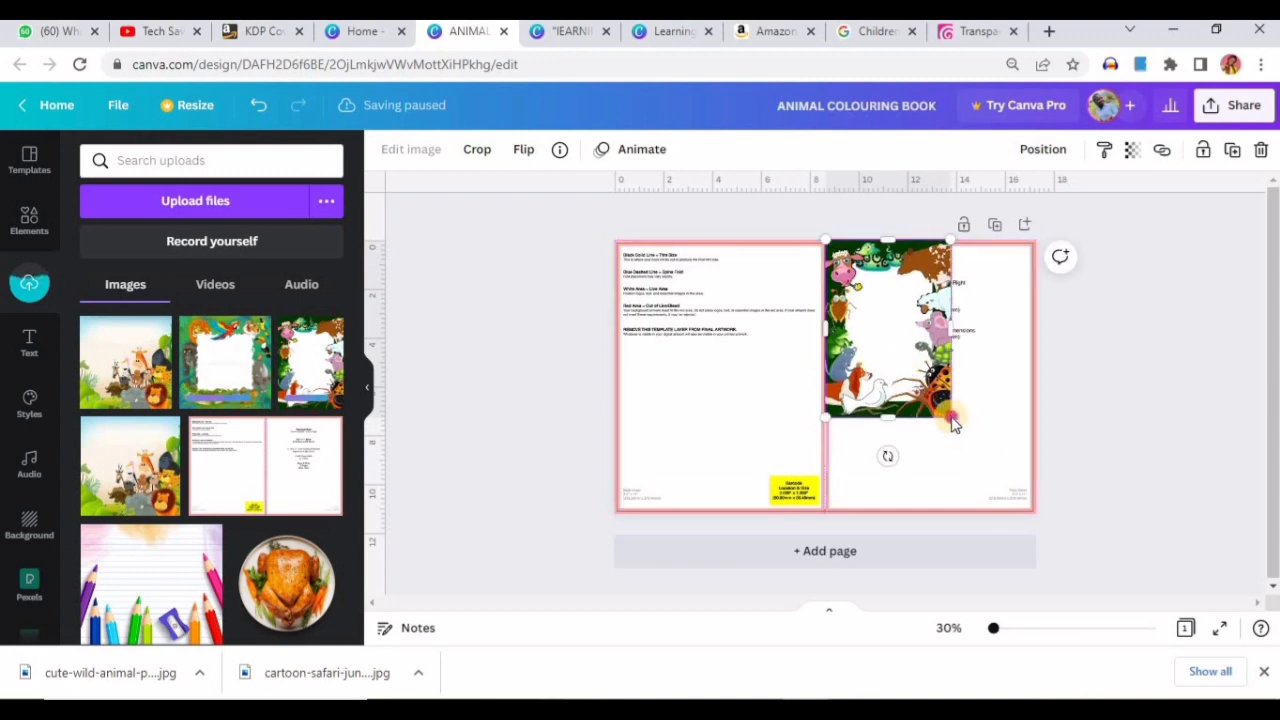
drag(952, 424, 1056, 528)
drag(970, 433, 967, 435)
click(1101, 377)
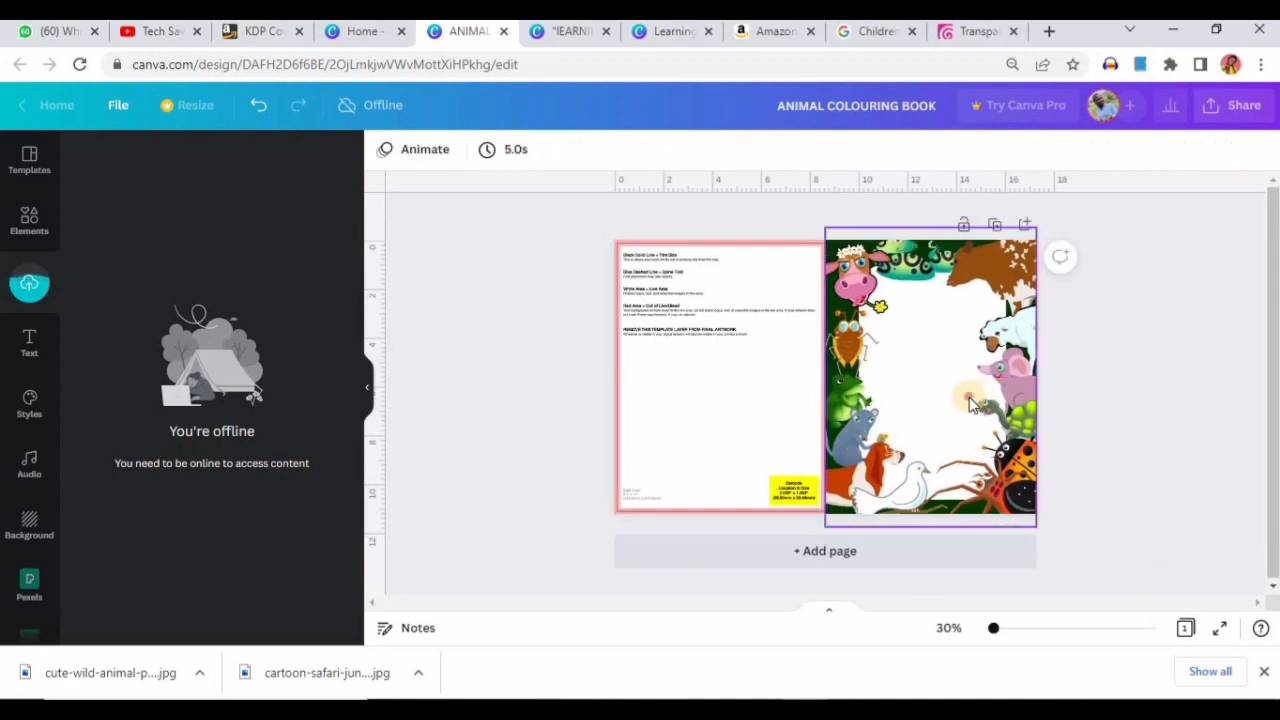
click(970, 397)
click(1114, 395)
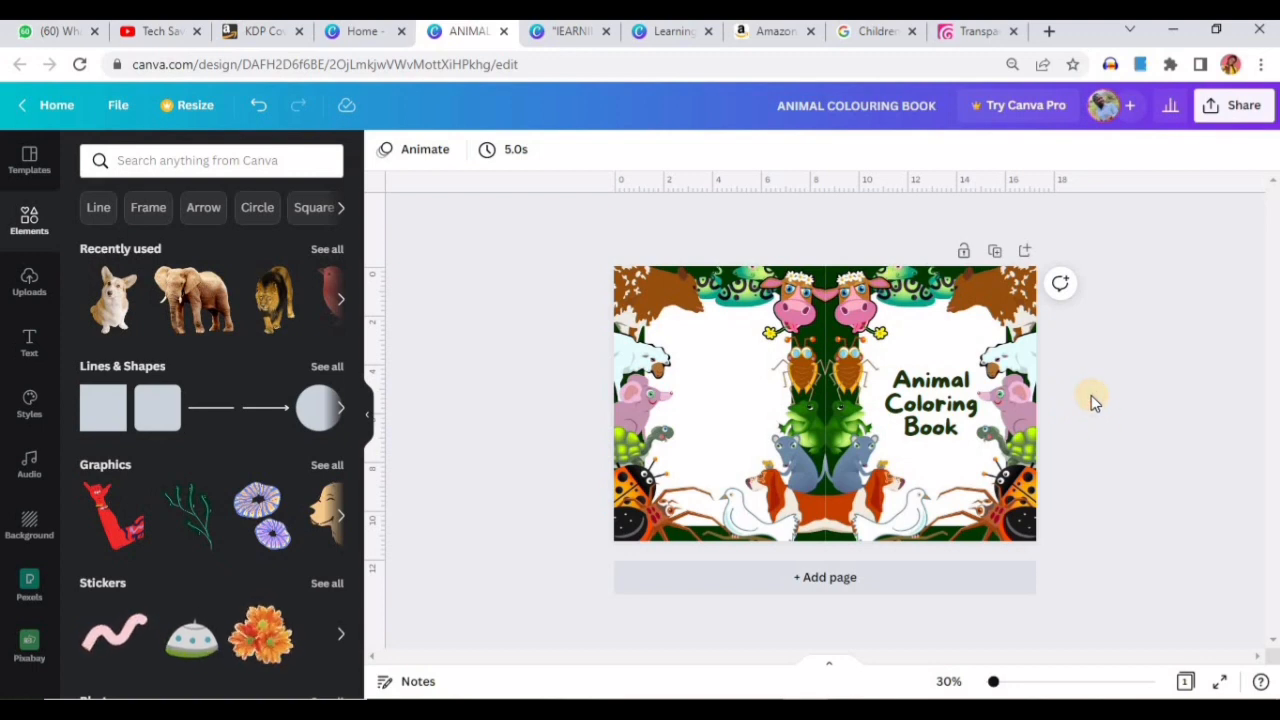
Duplicate the "Animal Coloring Book" title text onto the back cover, level with the original.
click(937, 390)
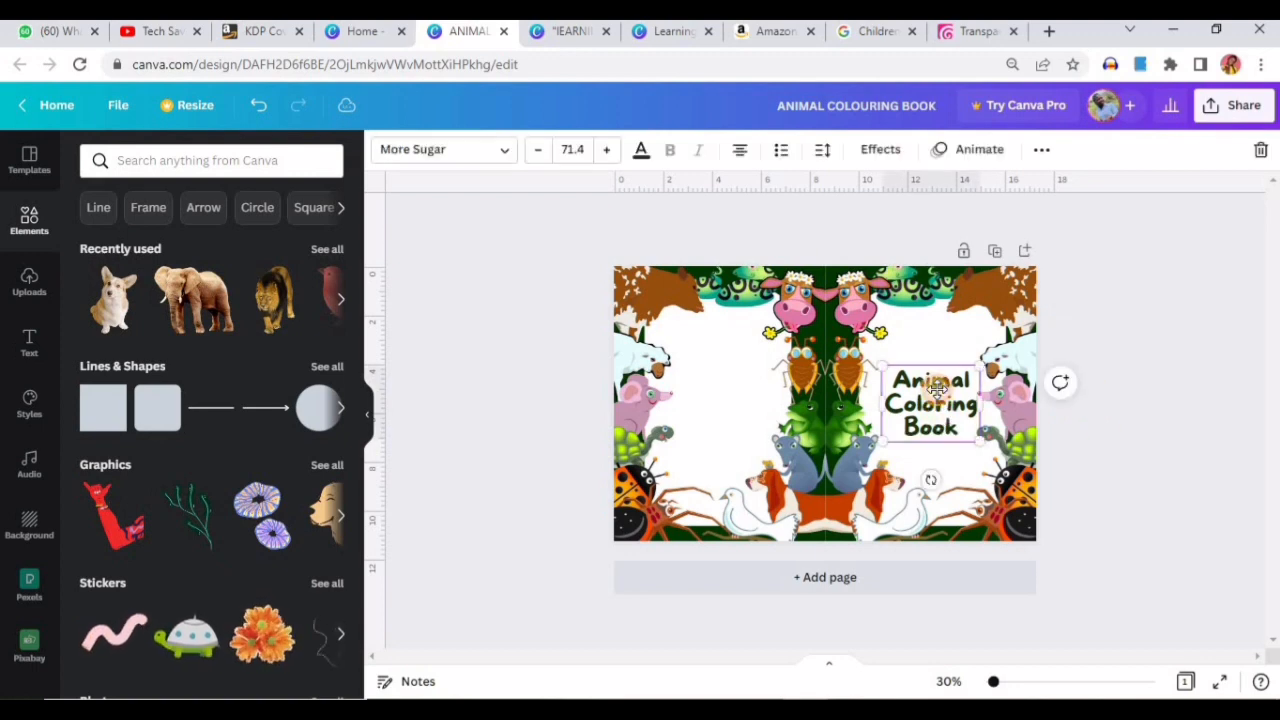
drag(937, 390, 940, 412)
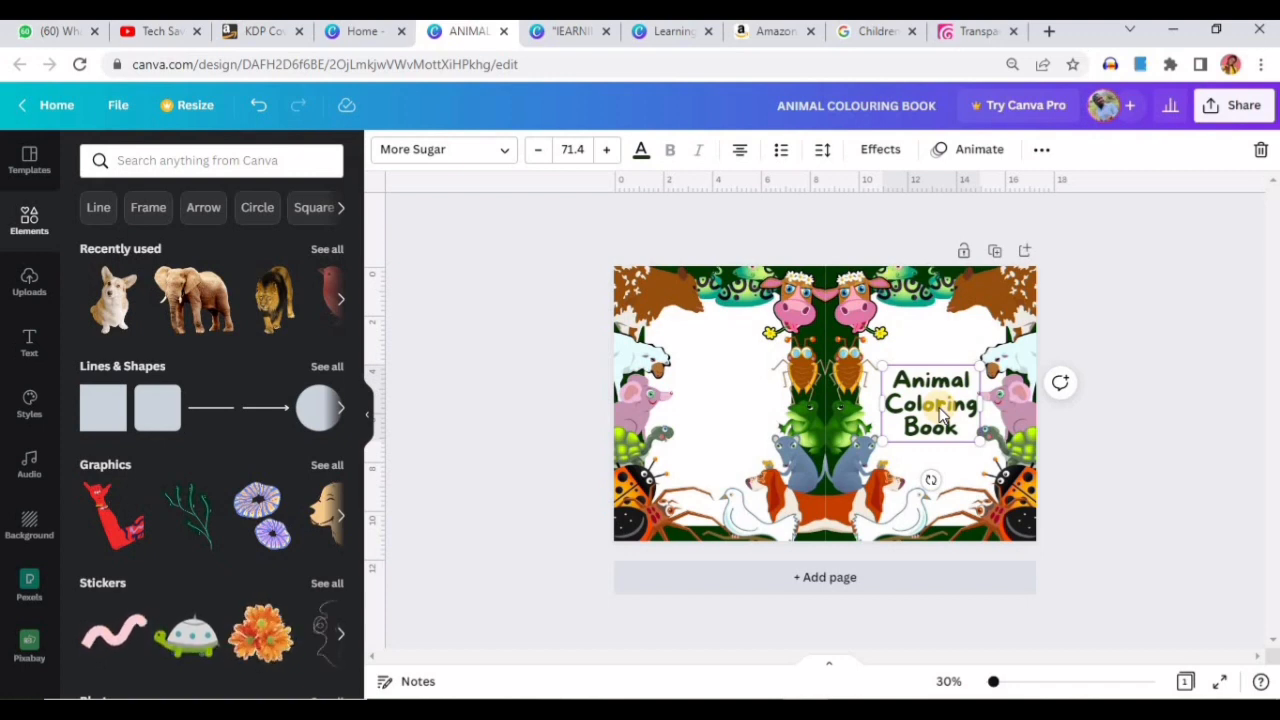
drag(940, 415, 724, 400)
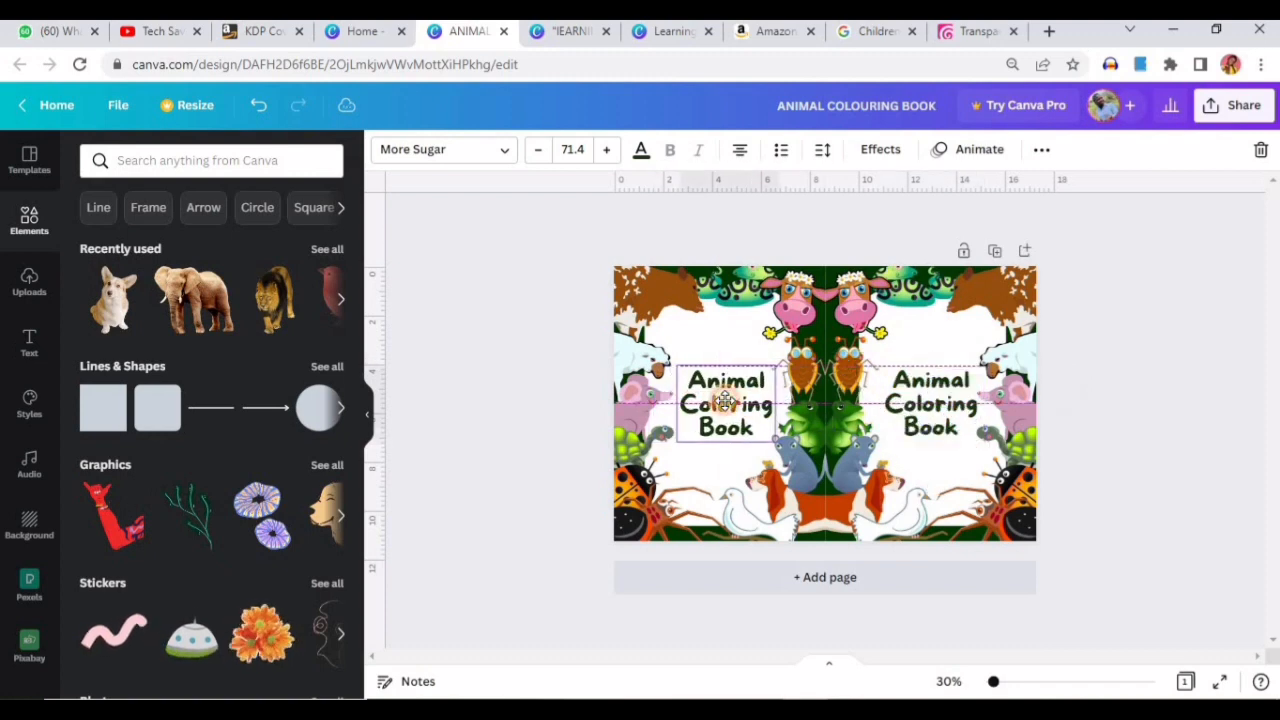
Replace the back cover text with "i love colouring", widen its box to keep "colouring" on one line, and centre it.
double_click(724, 400)
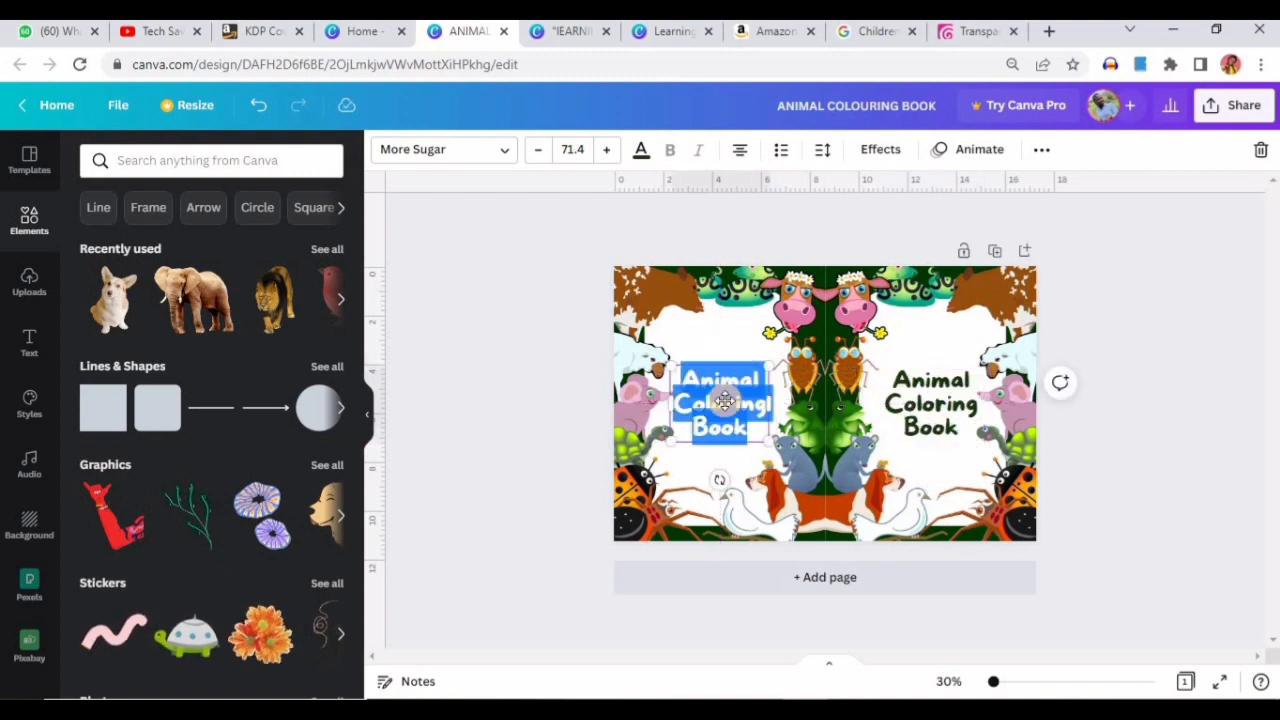
text(i love colou)
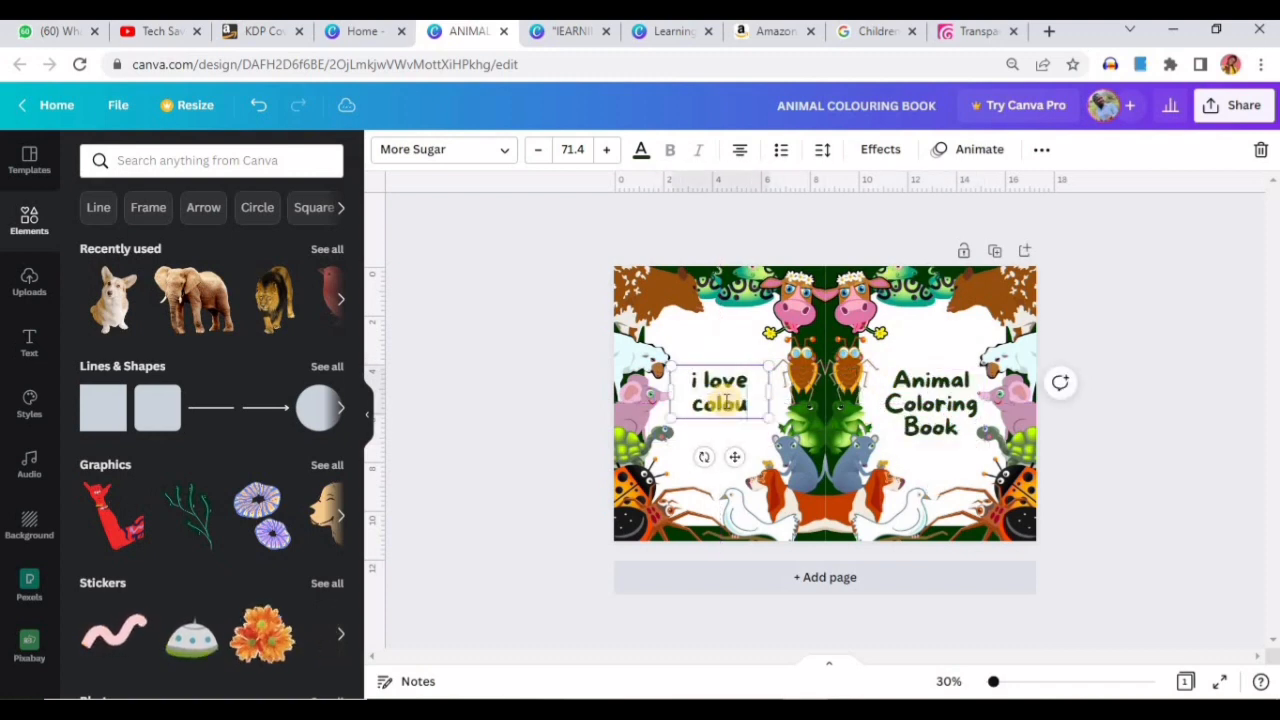
text(ring)
click(545, 373)
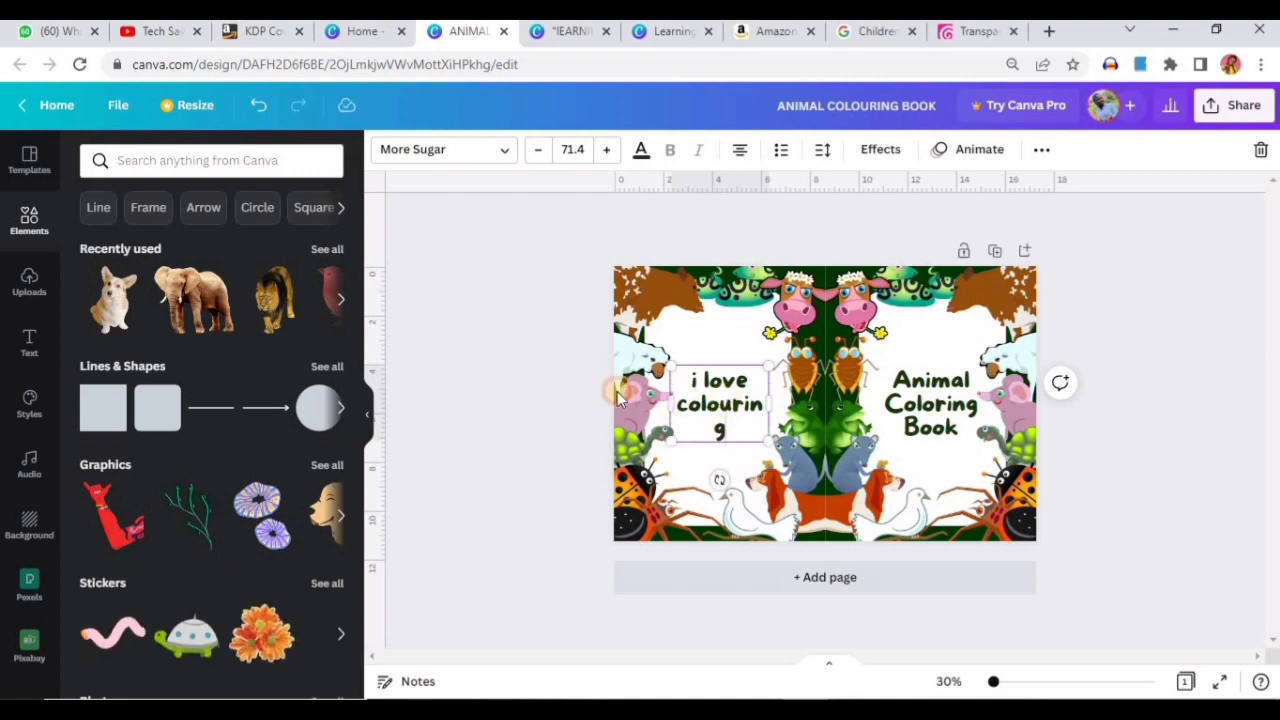
click(708, 408)
drag(770, 401, 730, 420)
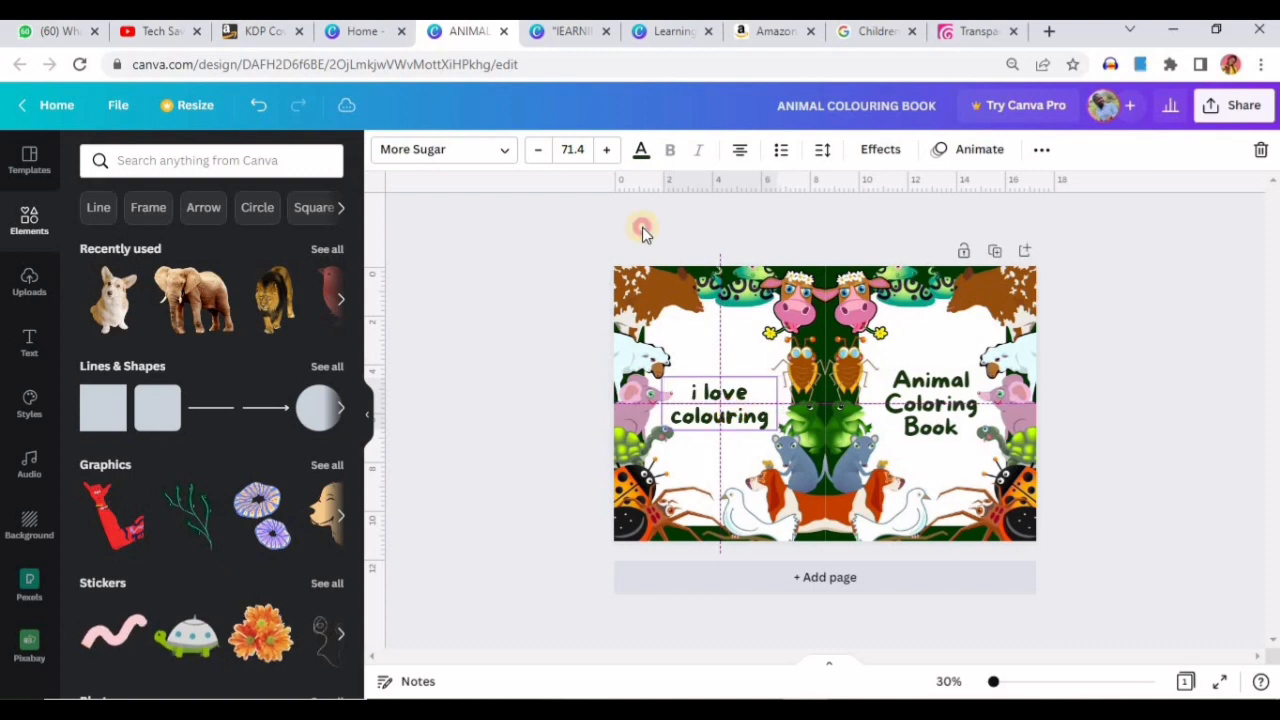
Colour the "i love colouring" text brown using the photo colours.
click(641, 151)
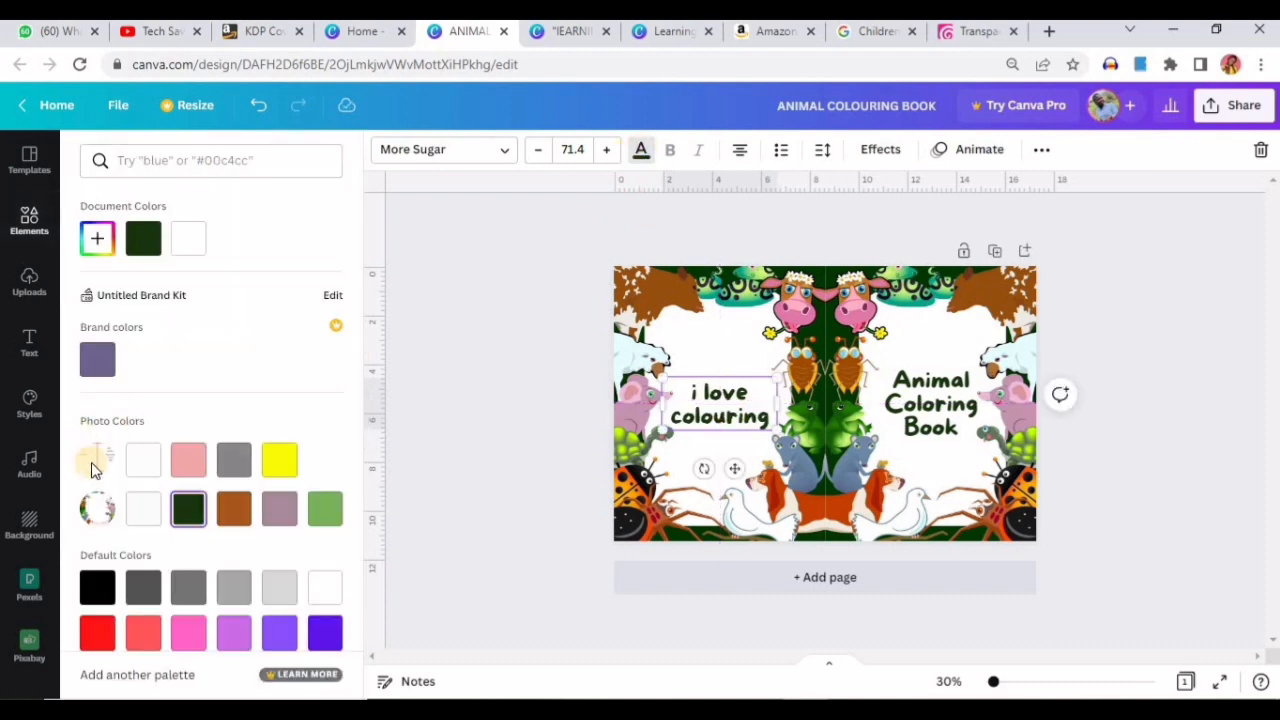
click(232, 510)
click(1135, 397)
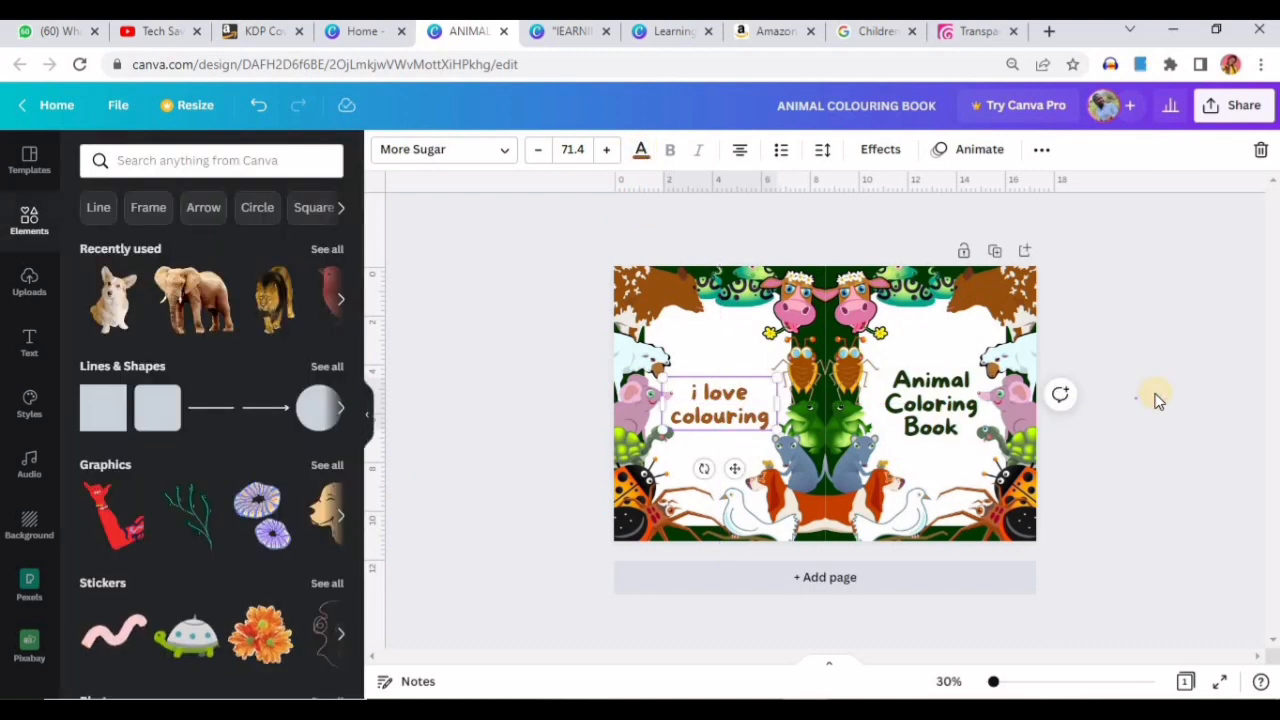
click(732, 424)
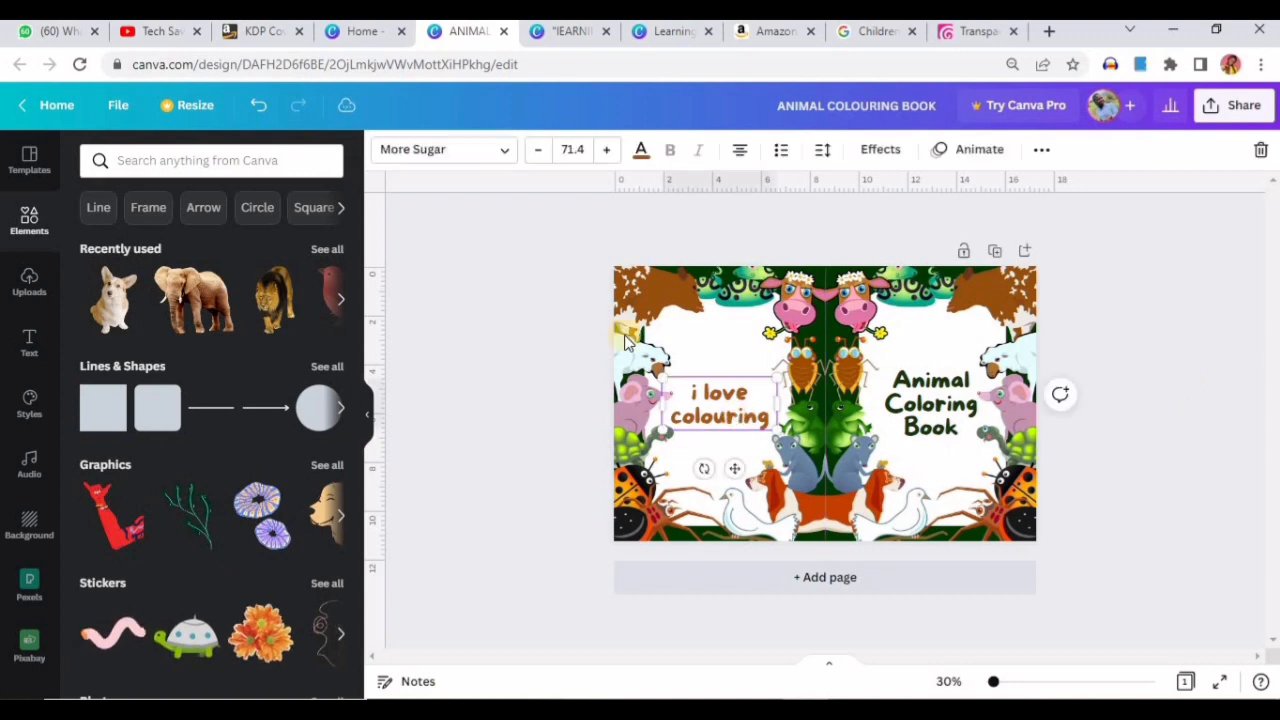
Download the finished animal colouring book cover as a PDF Print file.
click(543, 296)
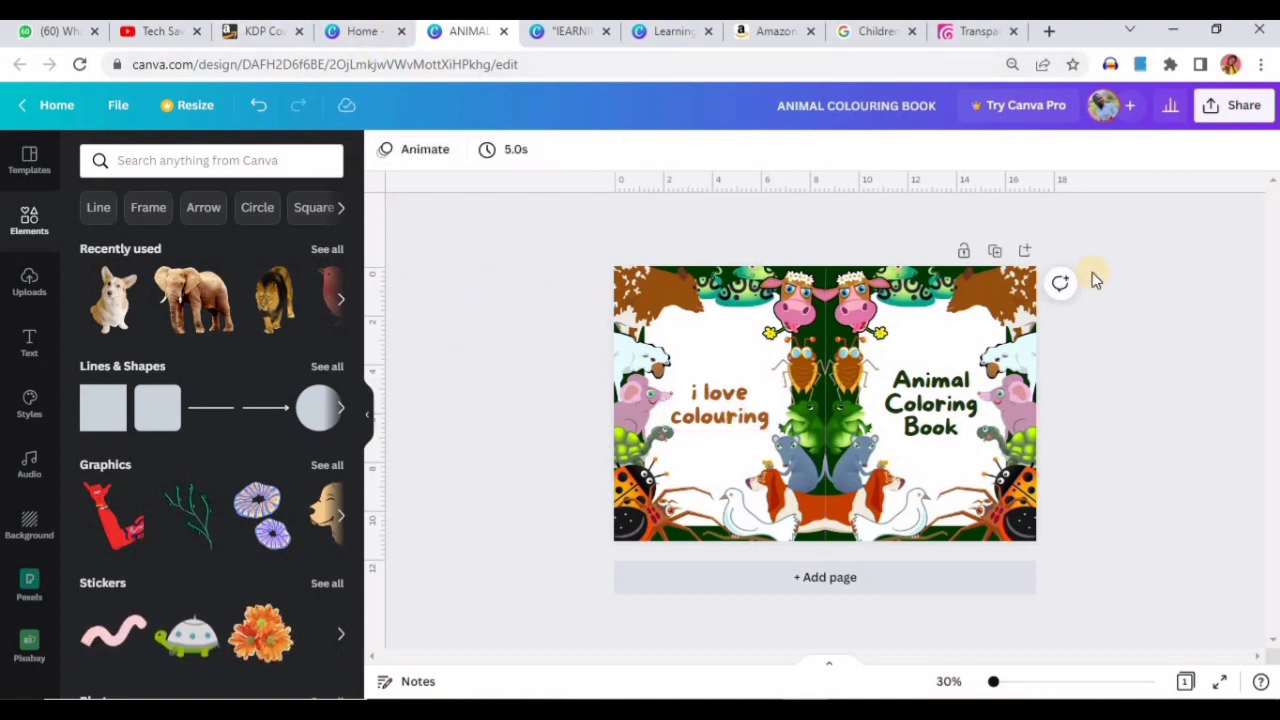
click(1222, 114)
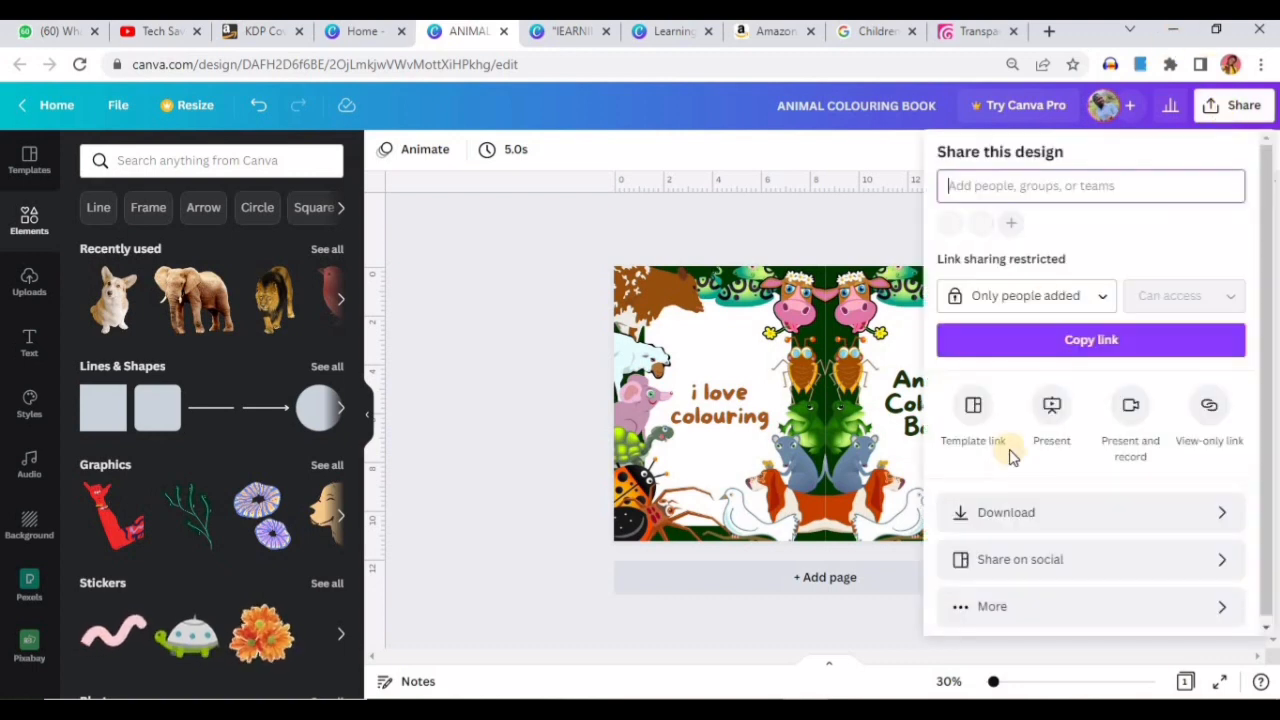
click(1040, 506)
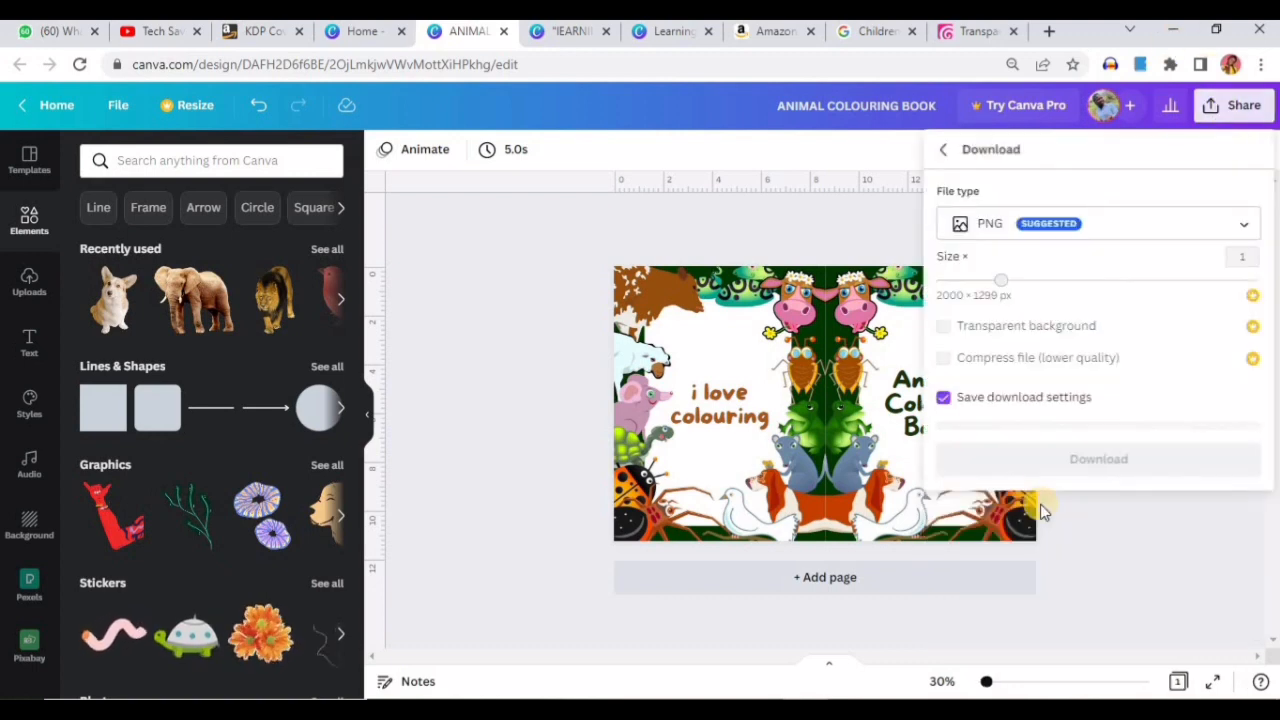
click(1074, 225)
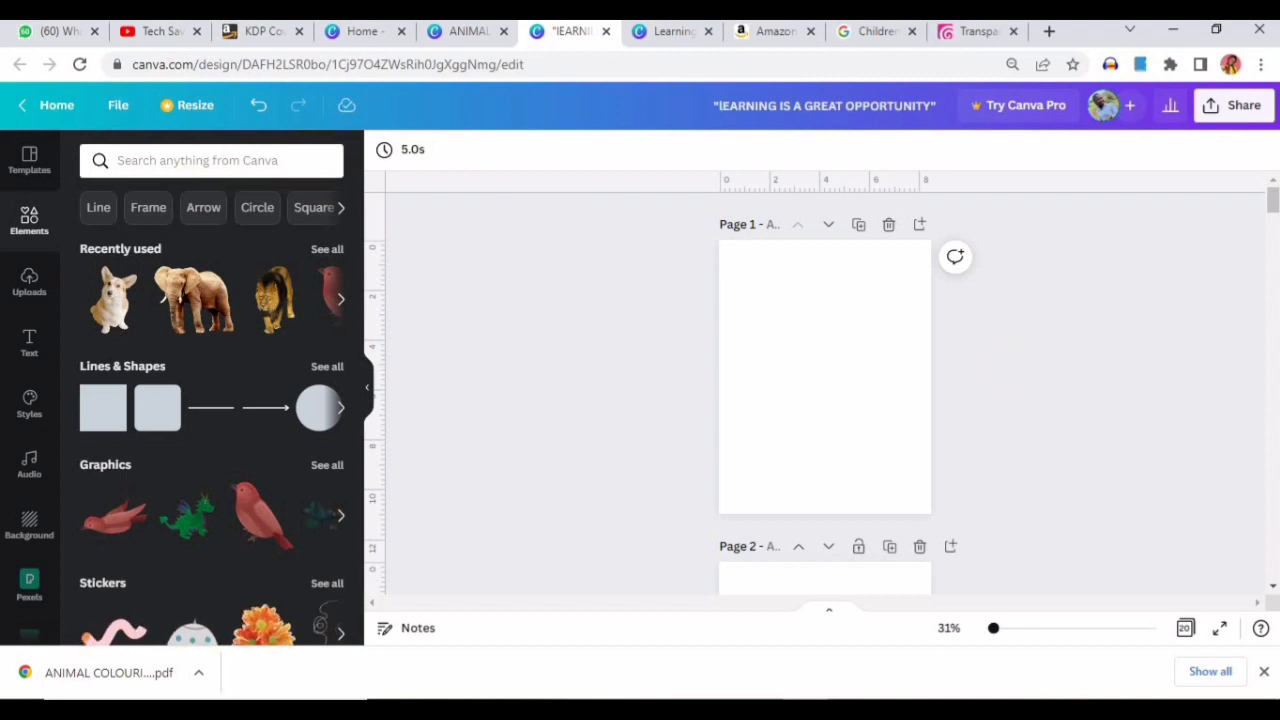
Search the elements for DOG, add the sitting dog outline to blank page 1, and move it slightly up, centred horizontally.
click(223, 158)
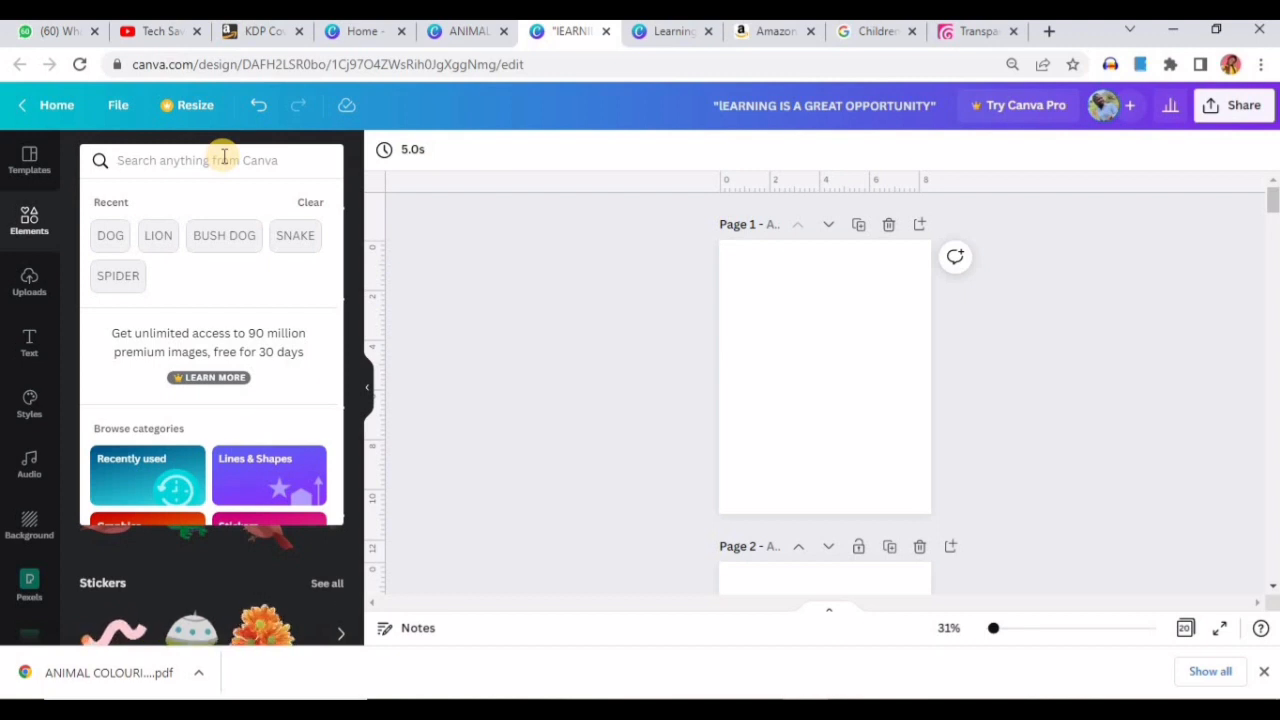
click(108, 236)
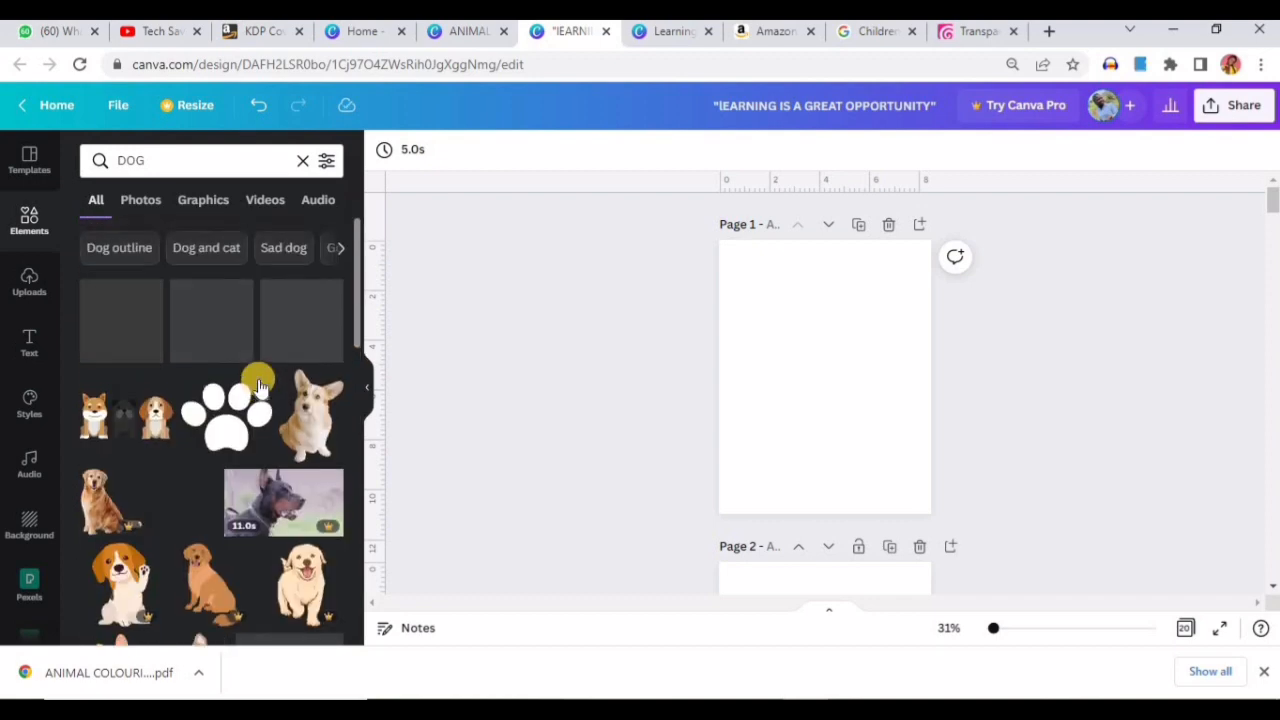
scroll(259, 385, down, 6)
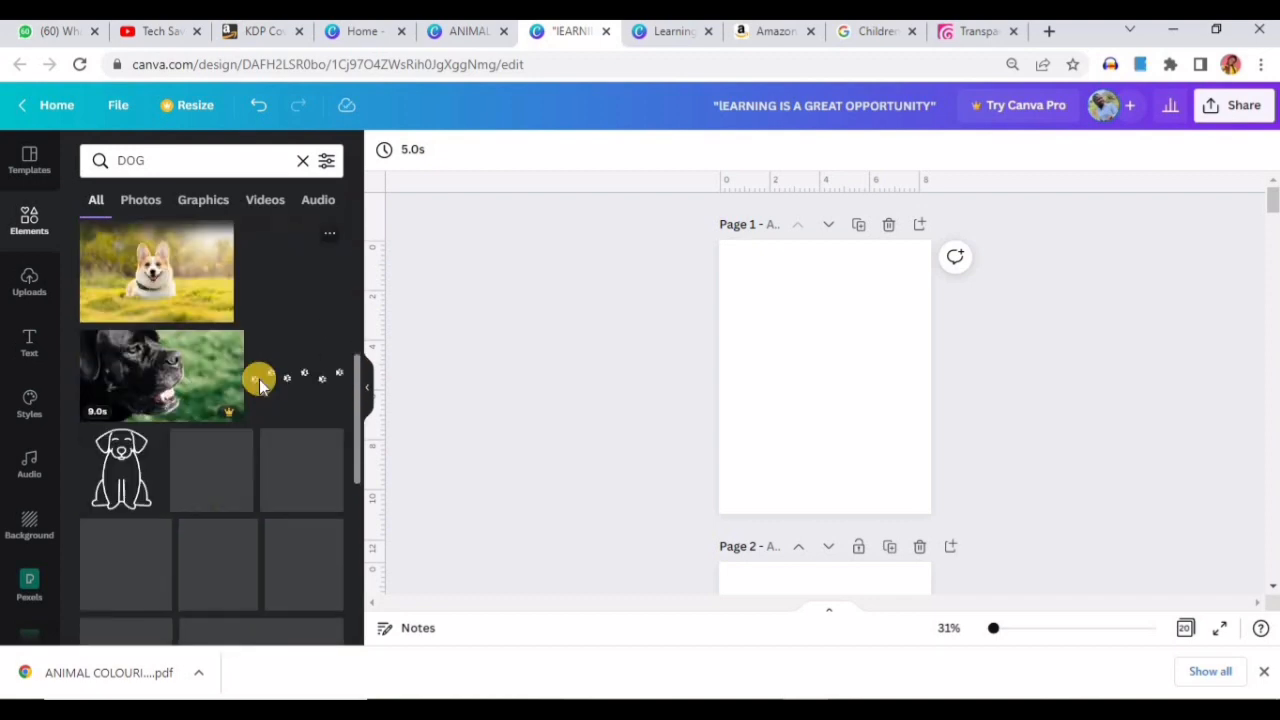
scroll(259, 385, up, 2)
click(118, 500)
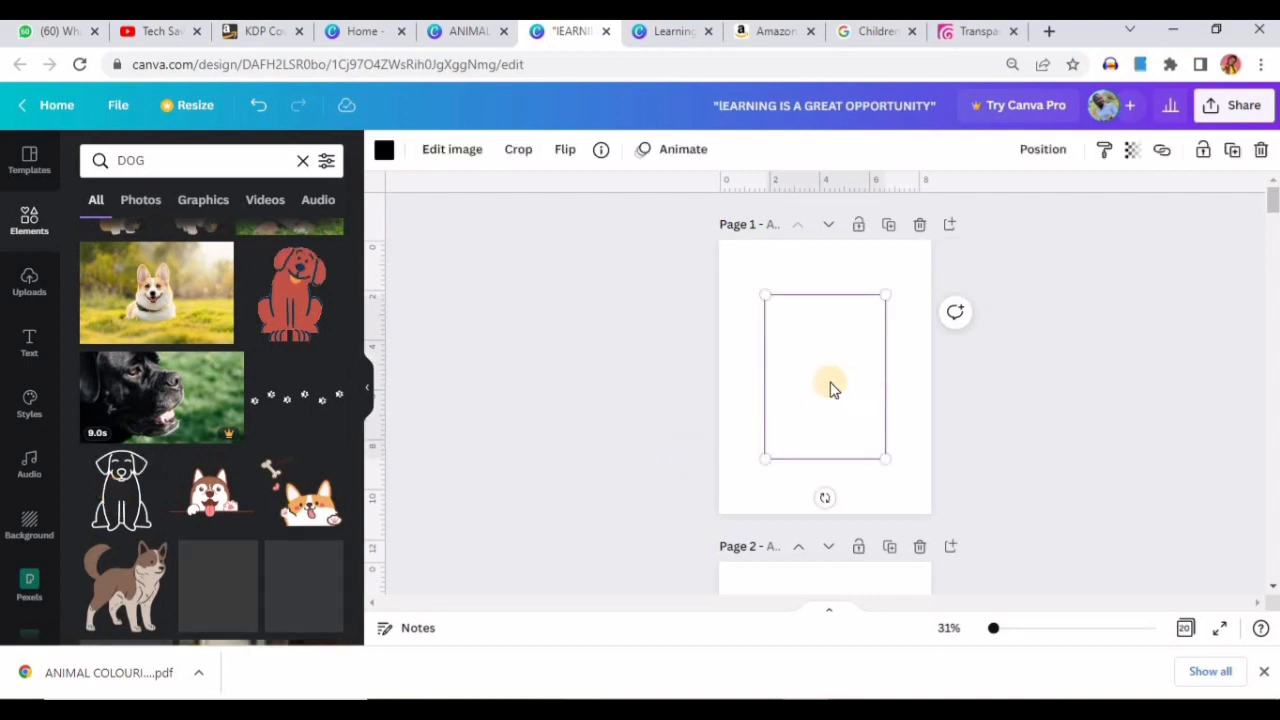
mouse_move(833, 390)
mouse_down()
mouse_move(834, 357)
mouse_move(834, 386)
mouse_move(834, 368)
mouse_up()
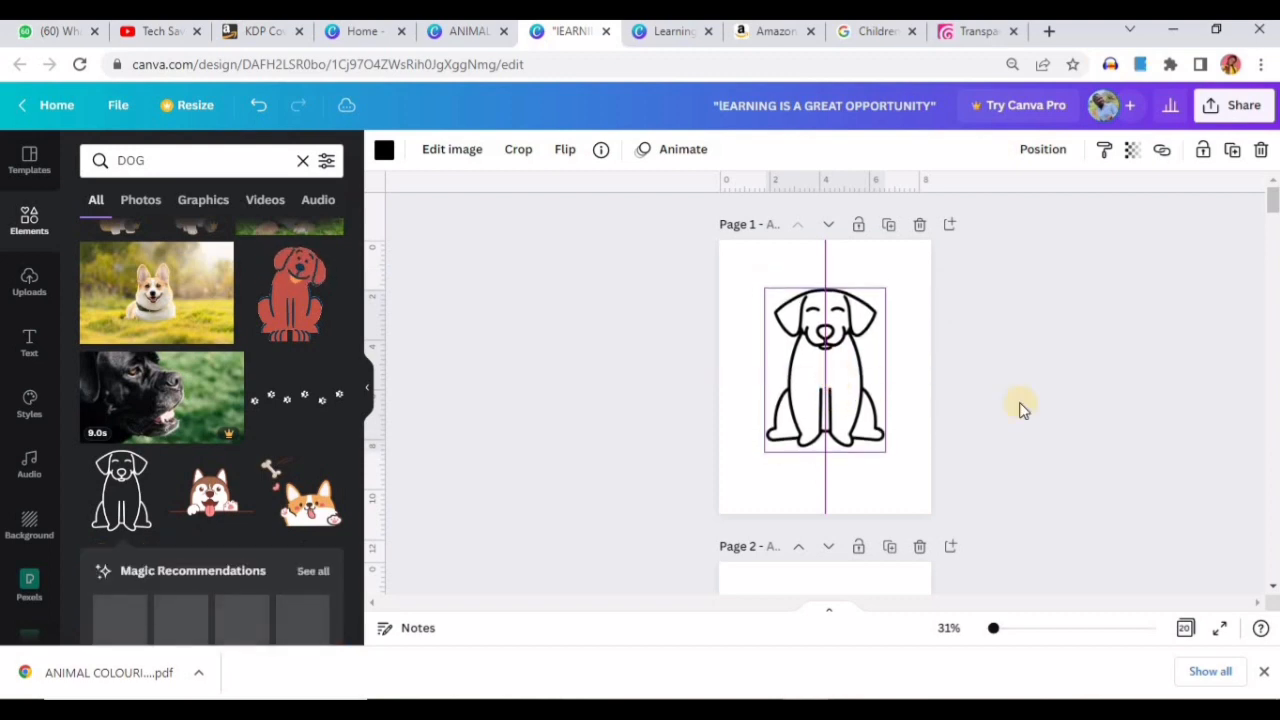
click(1085, 415)
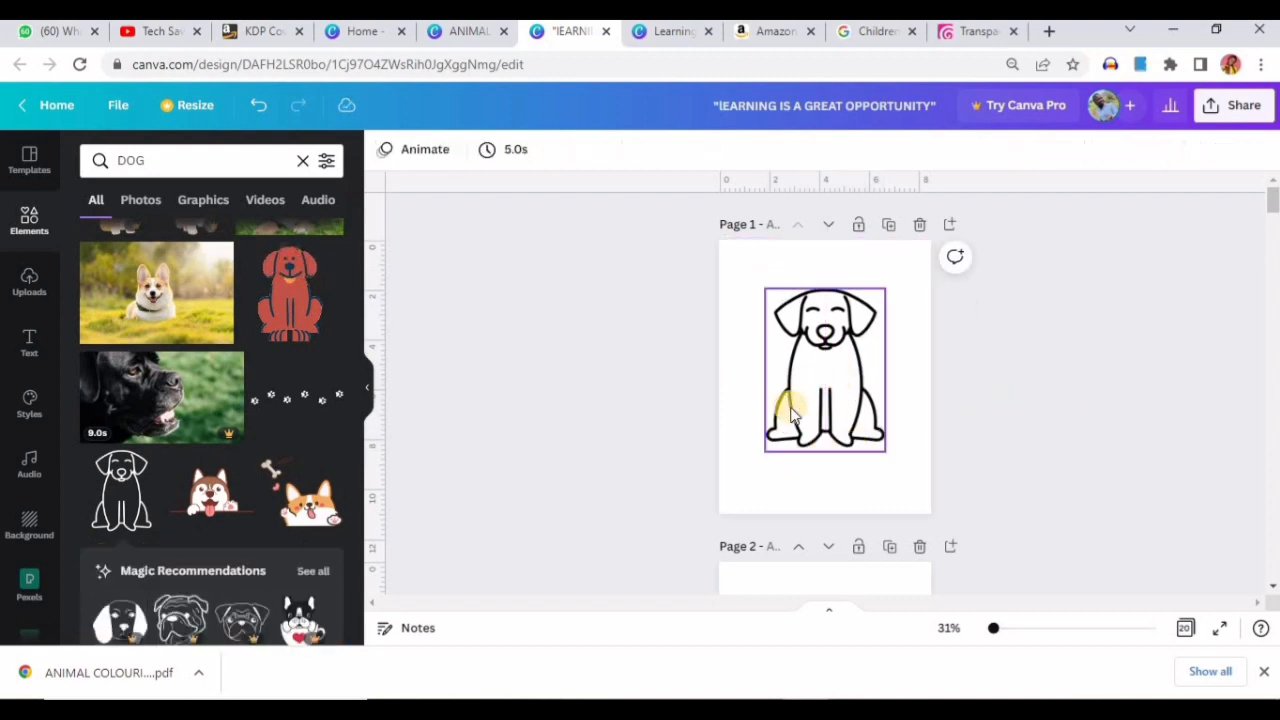
Copy the horizontal line under the raccoon on page 3 and paste it onto page 1, centred below the dog.
scroll(791, 410, down, 10)
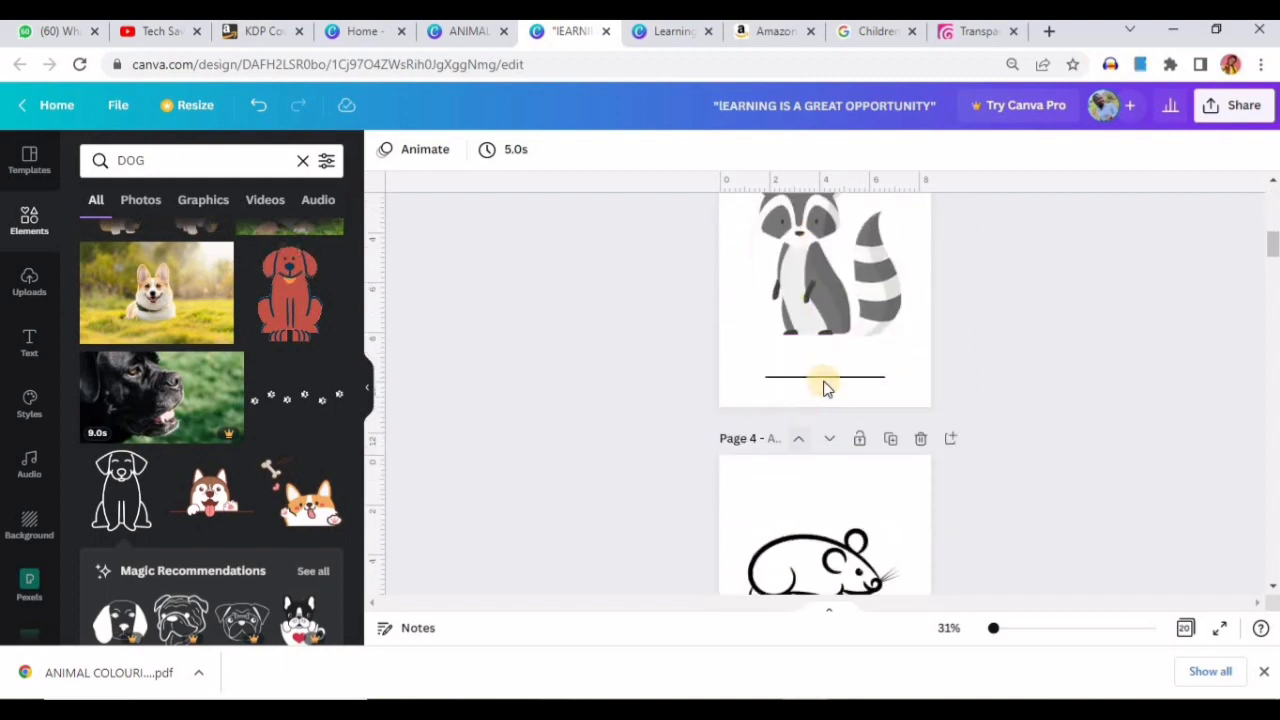
click(829, 379)
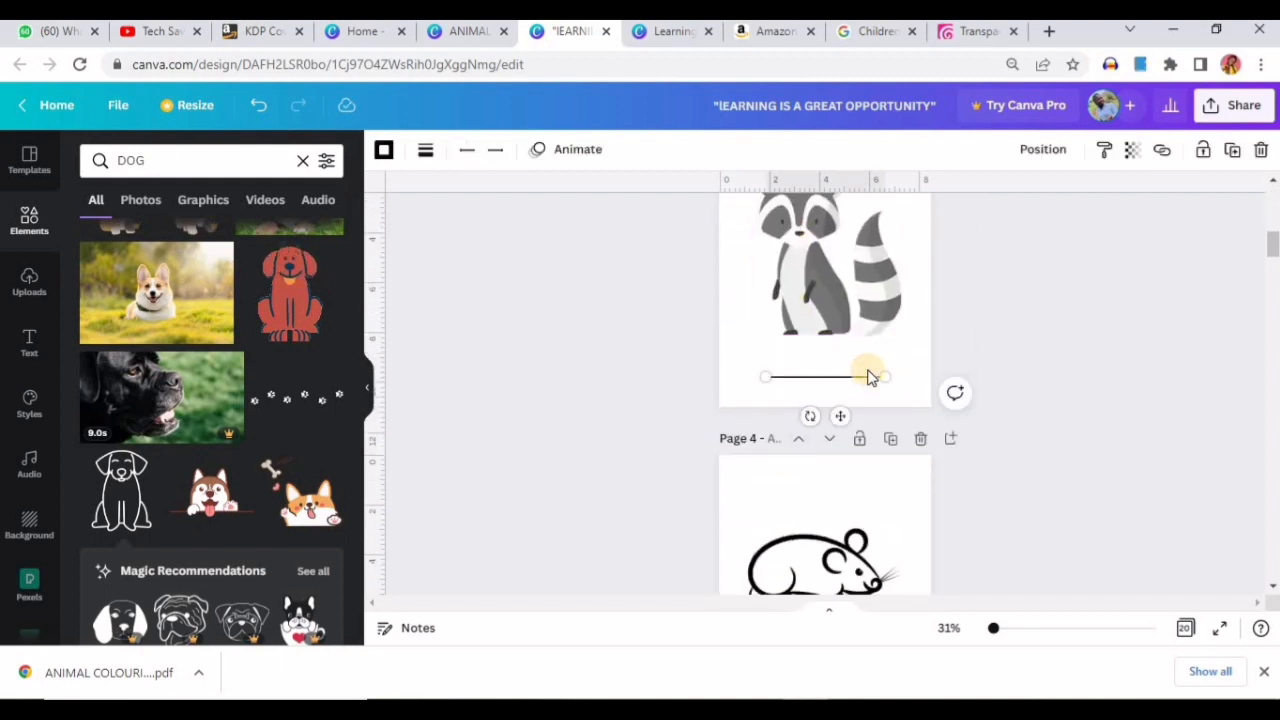
scroll(866, 372, up, 10)
click(838, 491)
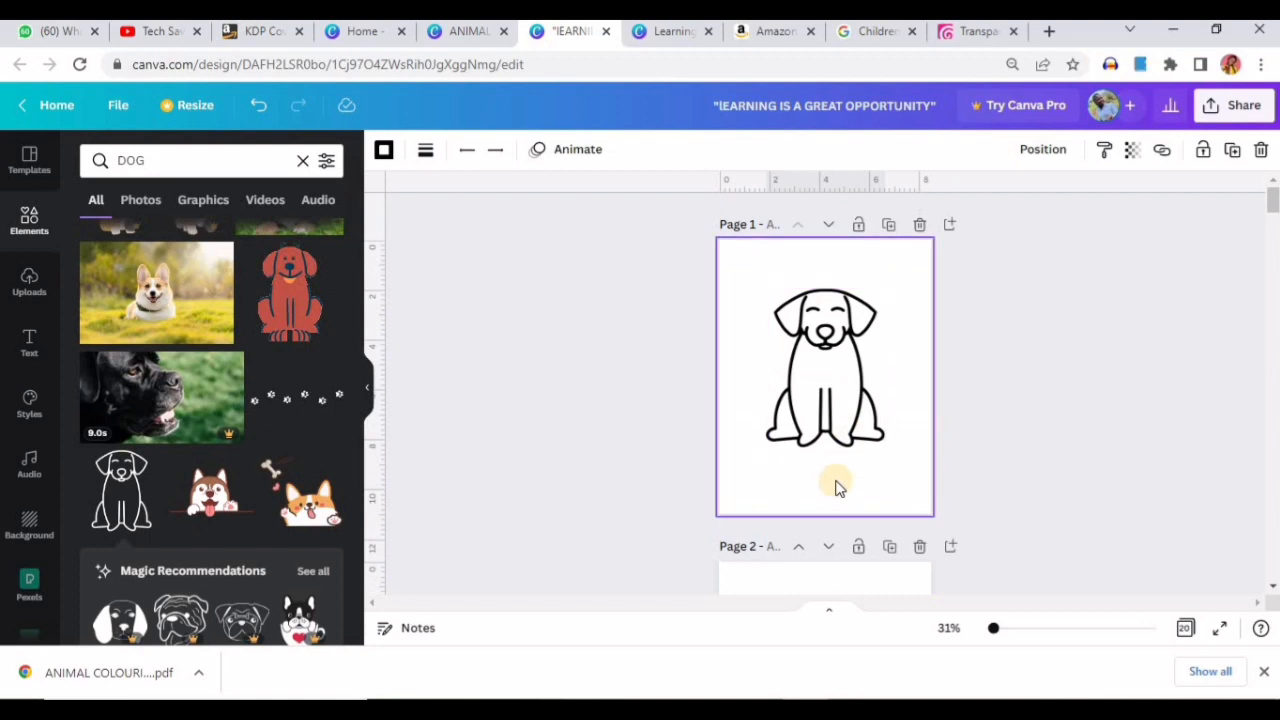
key(ctrl+v)
drag(837, 523, 834, 514)
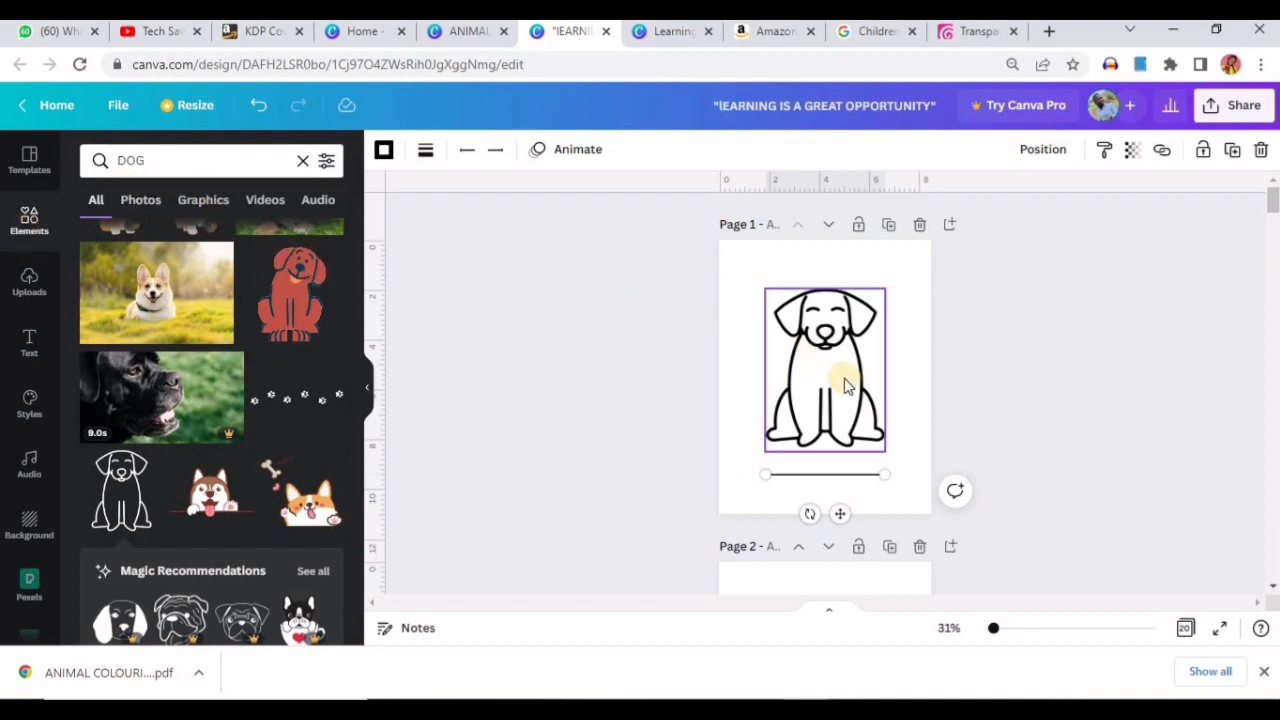
click(933, 462)
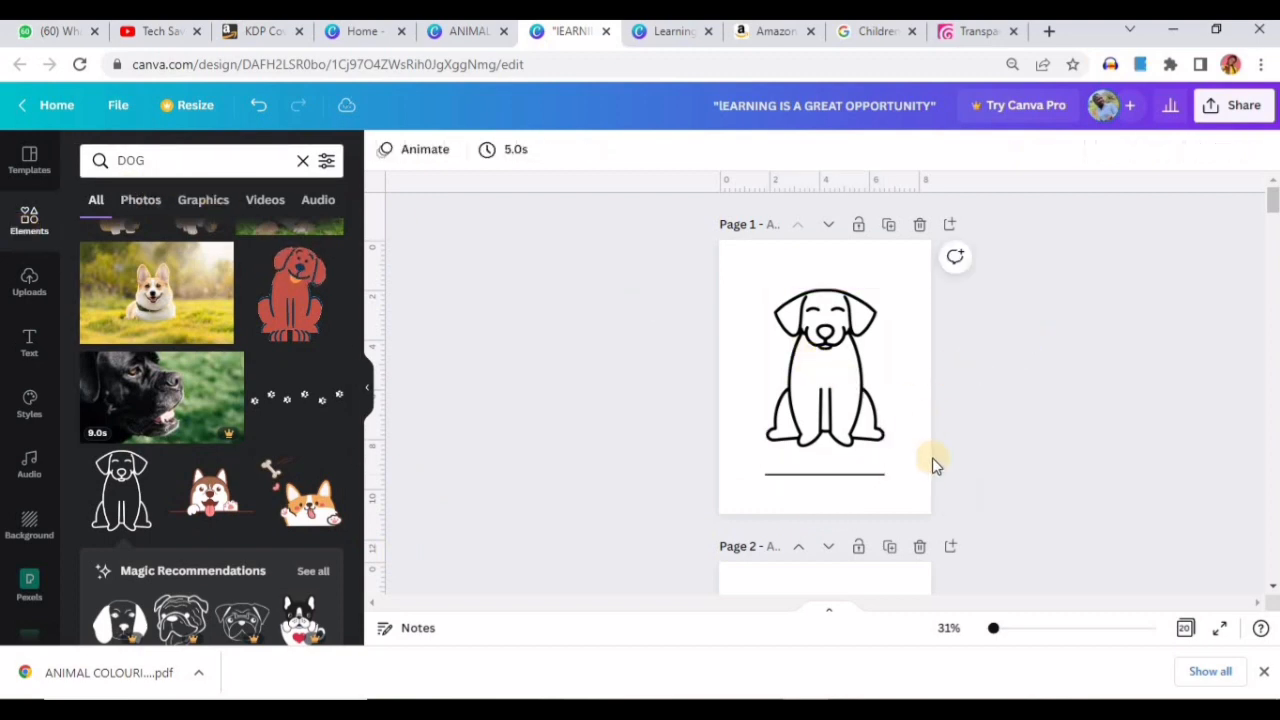
Look through the interior pages up to page 13, checking each animal drawing and the line beneath it.
scroll(931, 428, down, 10)
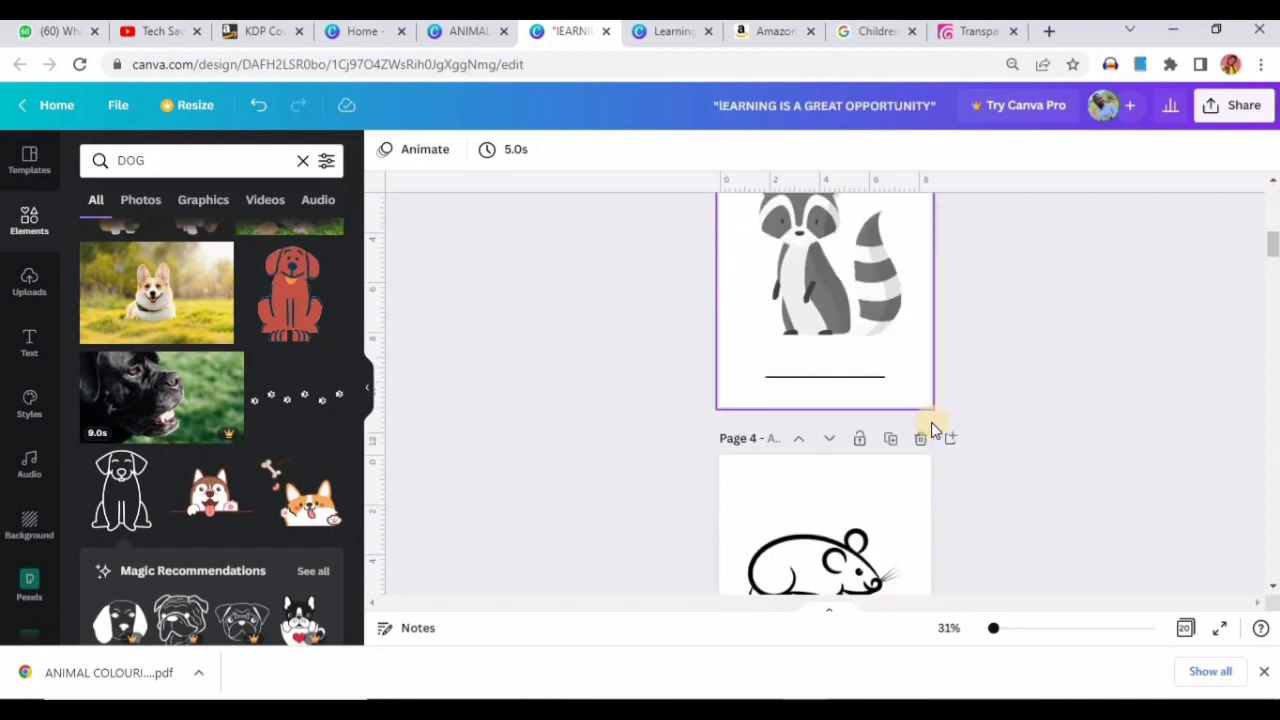
scroll(931, 422, down, 3)
scroll(900, 395, up, 3)
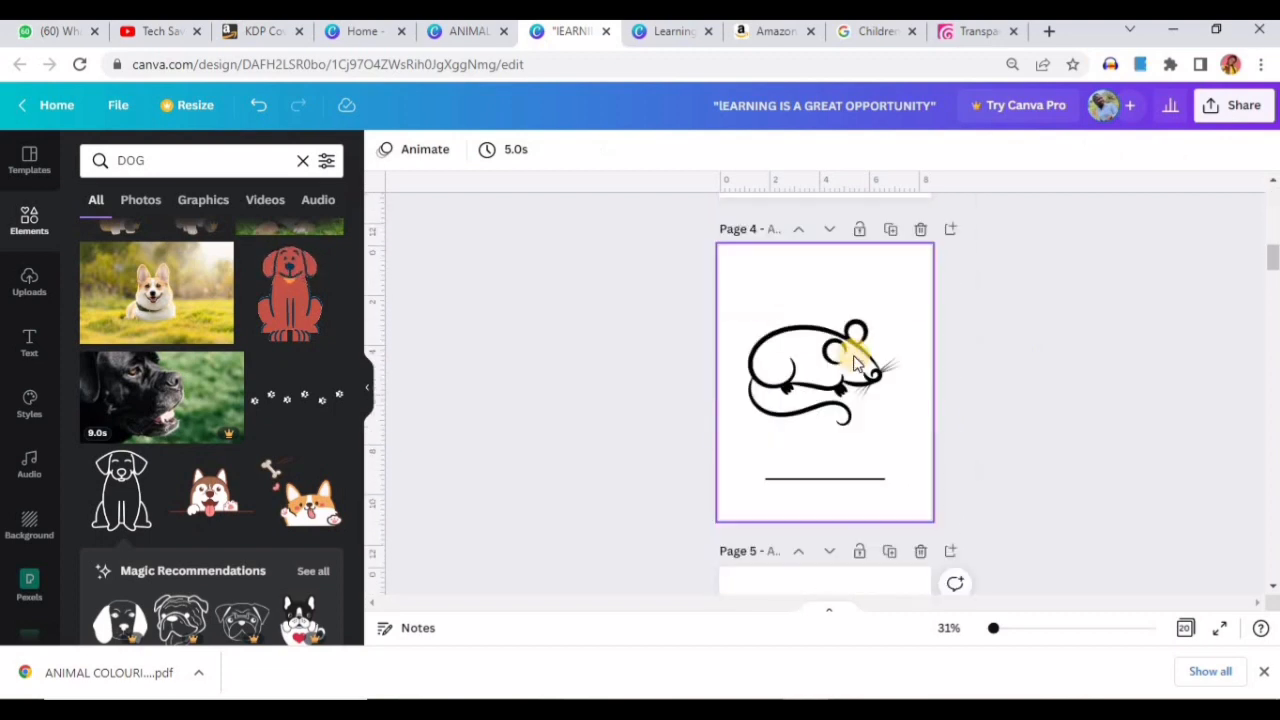
click(874, 380)
scroll(868, 397, down, 7)
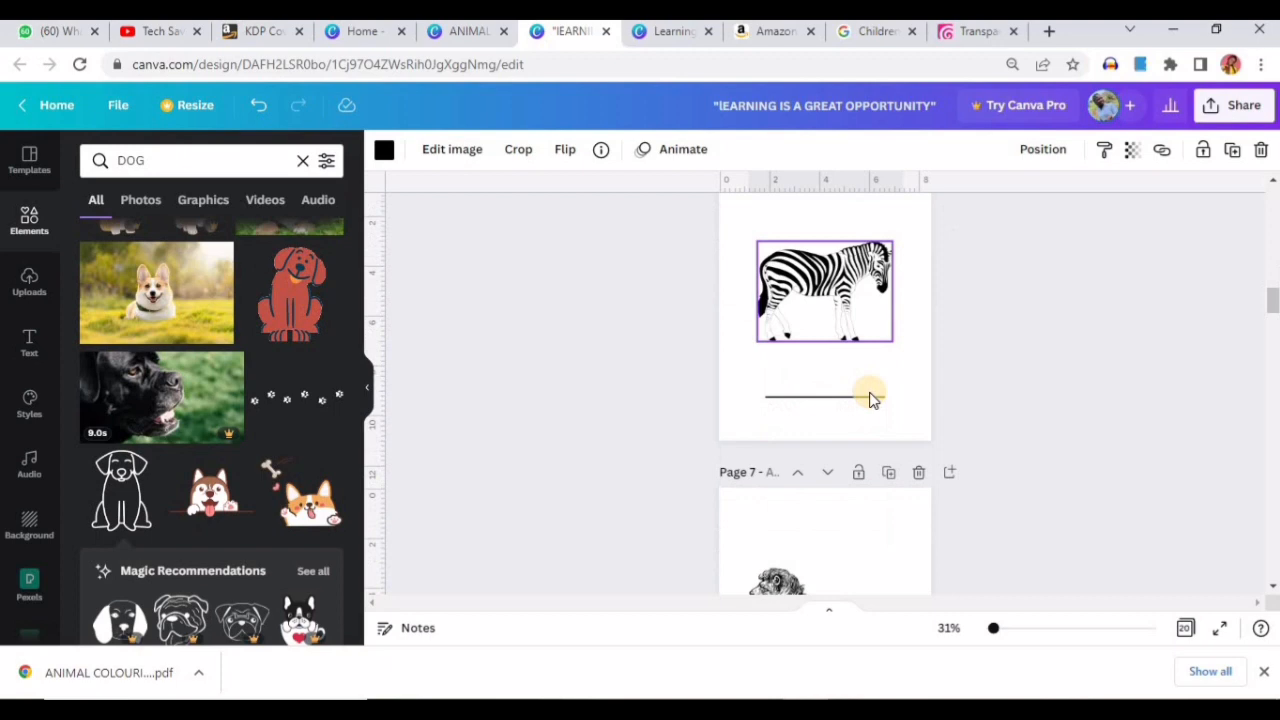
click(843, 283)
scroll(860, 418, down, 4)
click(795, 235)
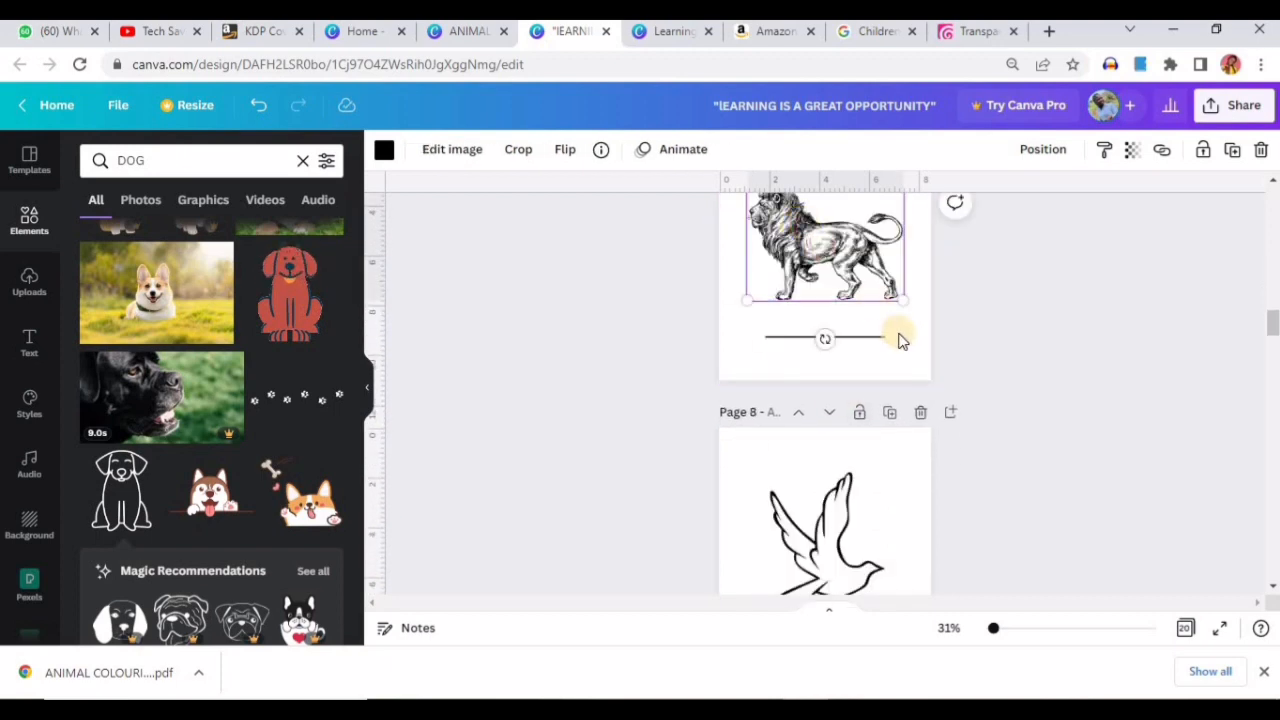
scroll(870, 360, down, 3)
click(835, 308)
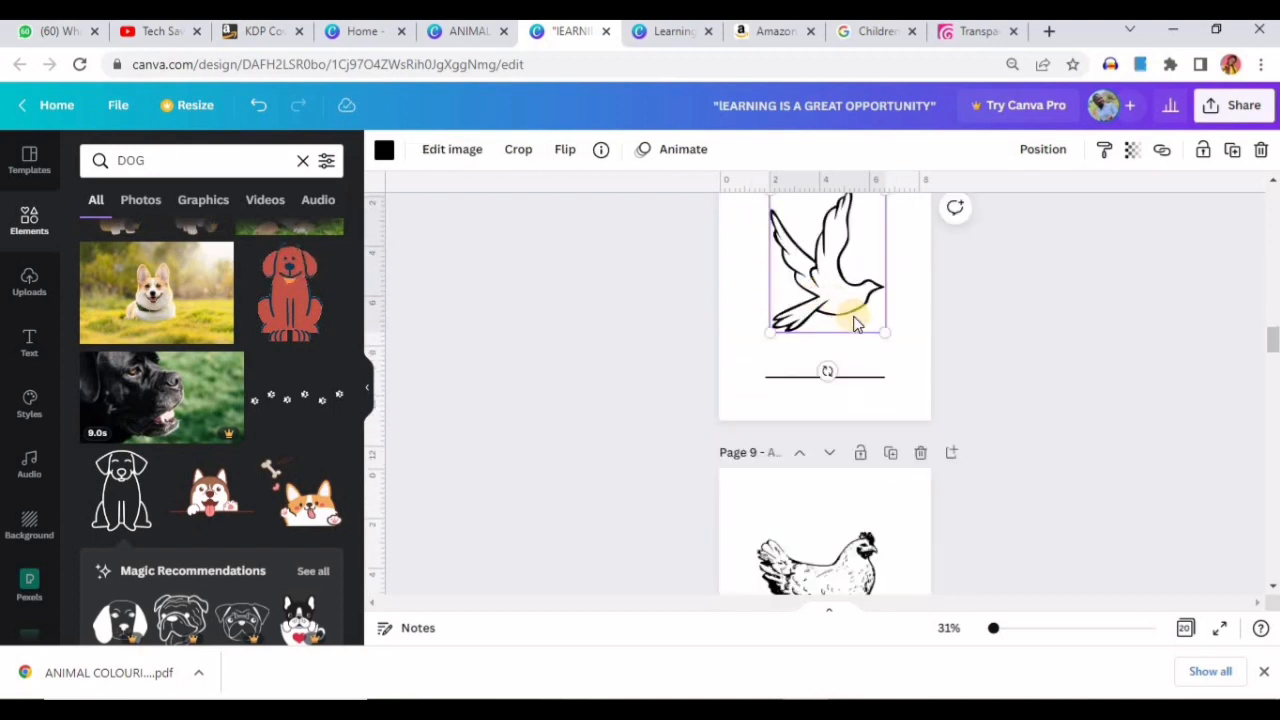
scroll(845, 300, down, 4)
scroll(840, 260, up, 2)
click(853, 360)
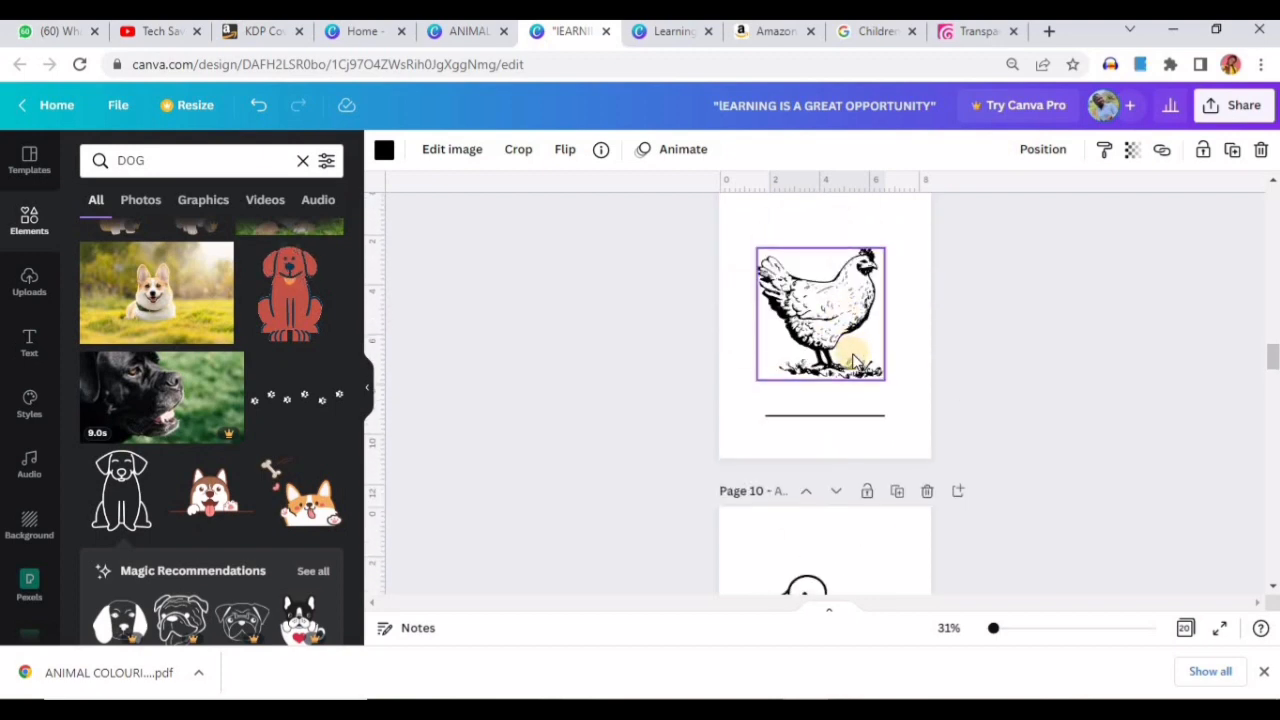
scroll(853, 360, down, 3)
click(846, 369)
scroll(845, 370, down, 3)
click(841, 320)
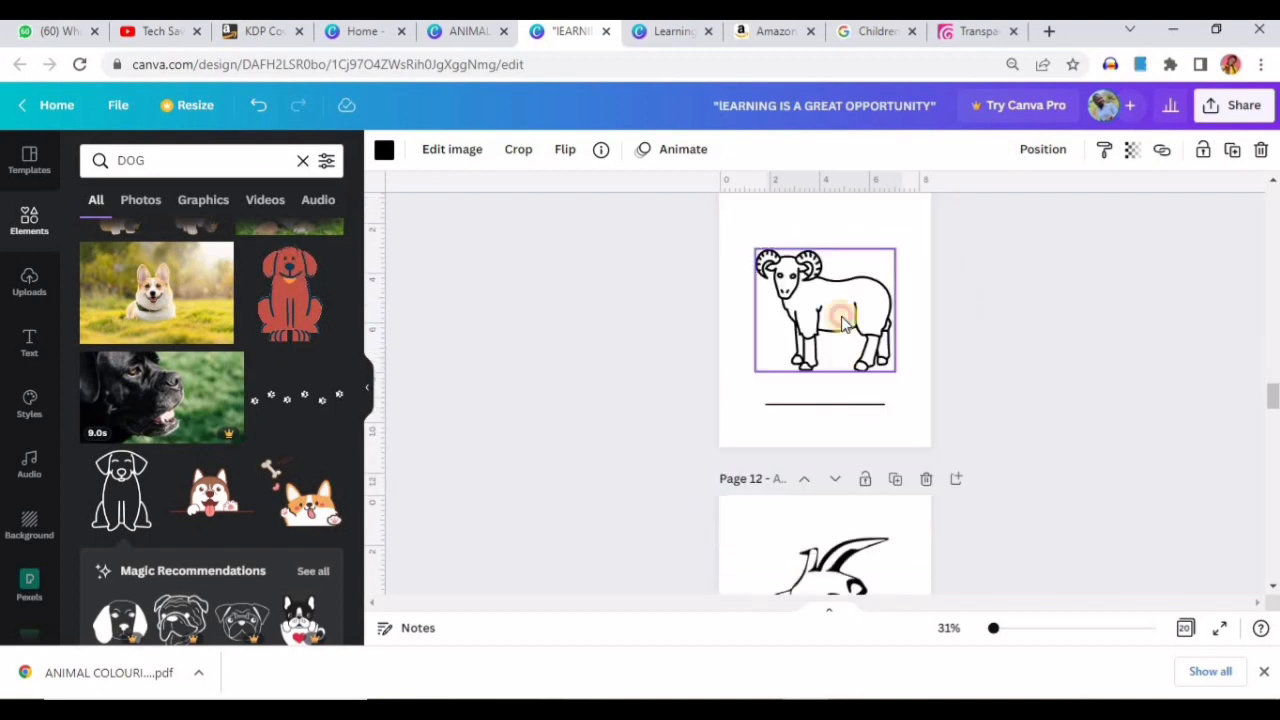
scroll(835, 330, down, 4)
scroll(830, 325, up, 2)
click(828, 320)
scroll(828, 320, up, 1)
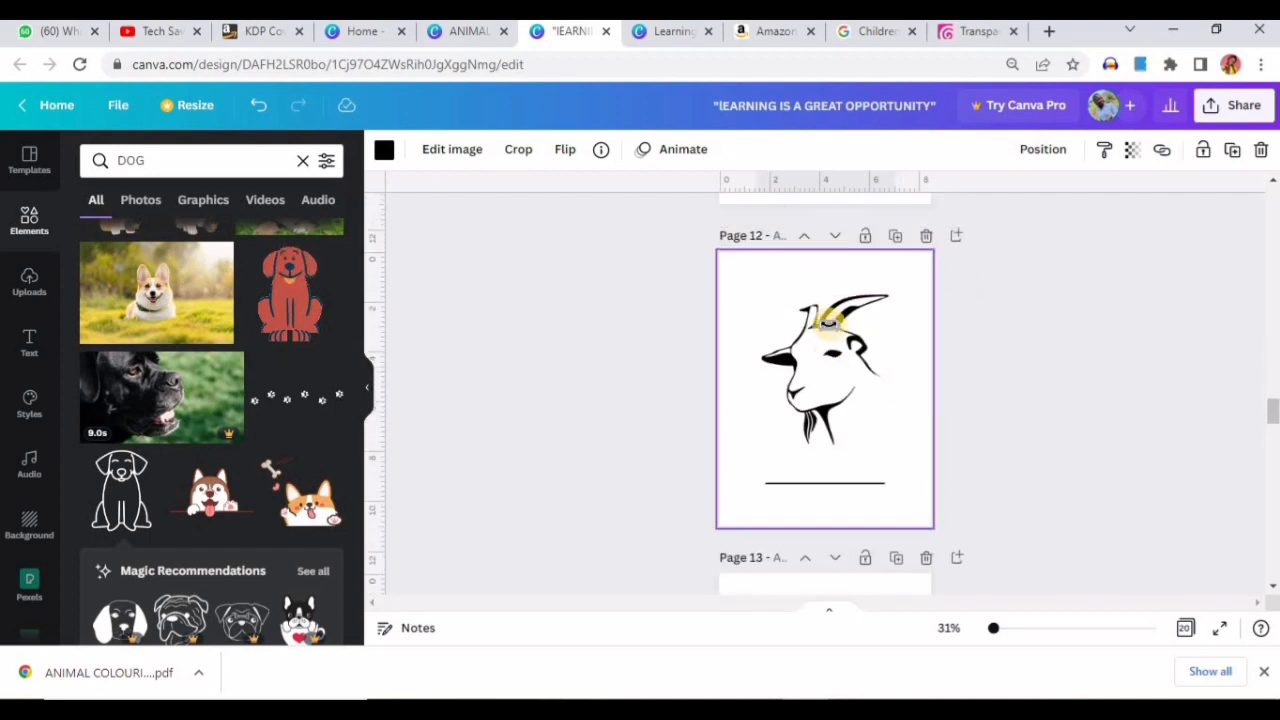
scroll(830, 400, up, 2)
click(829, 457)
scroll(946, 466, down, 5)
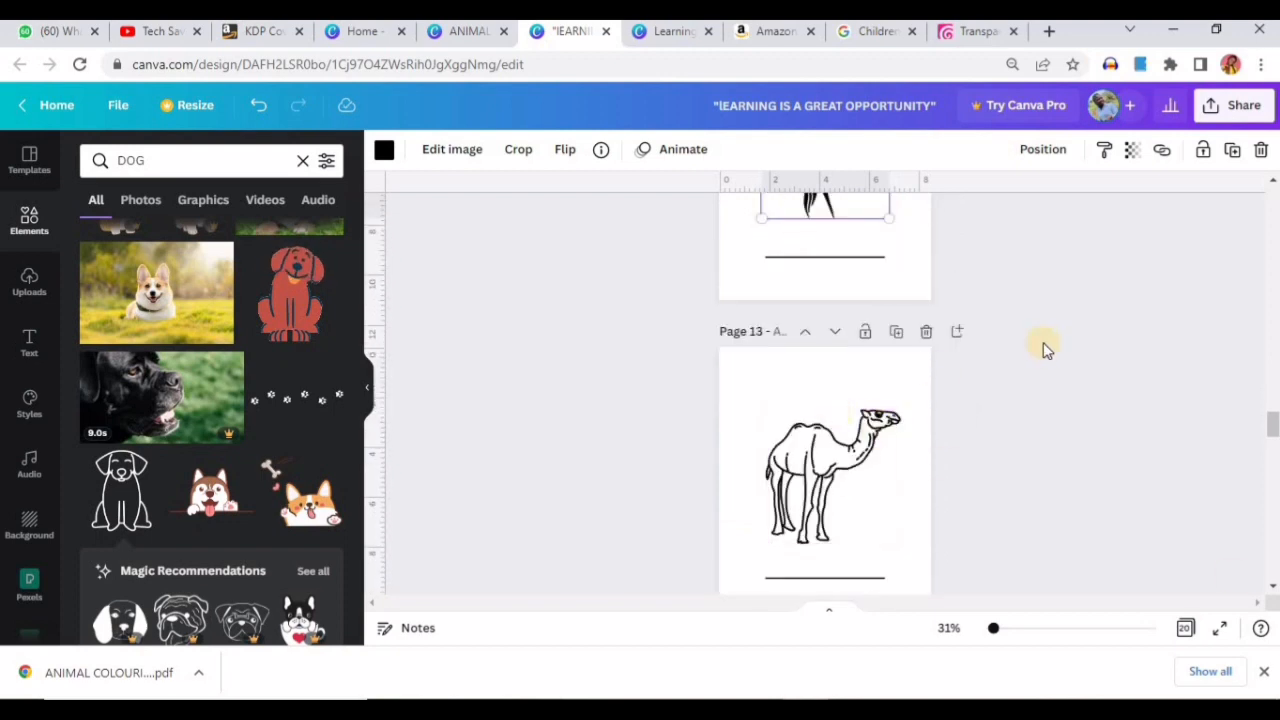
Dismiss the browser's download bar, show all pages in grid view, and review the complete set of coloring pages.
click(1264, 671)
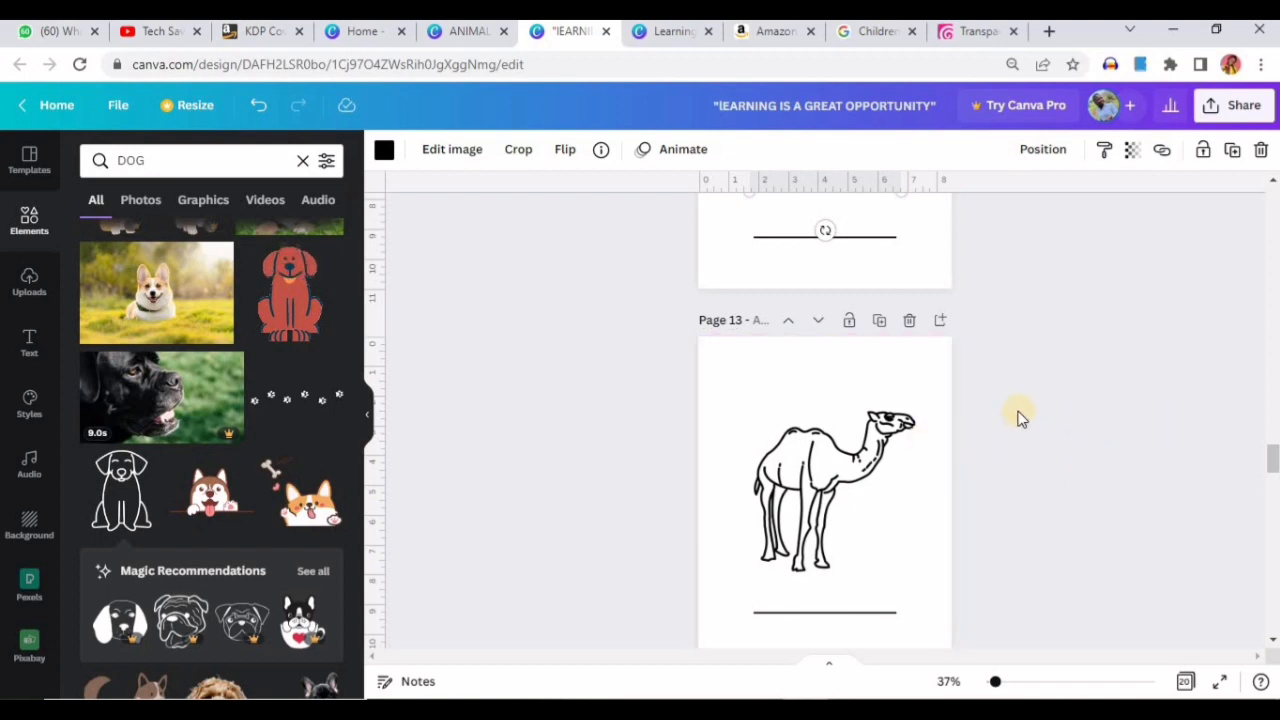
click(1183, 684)
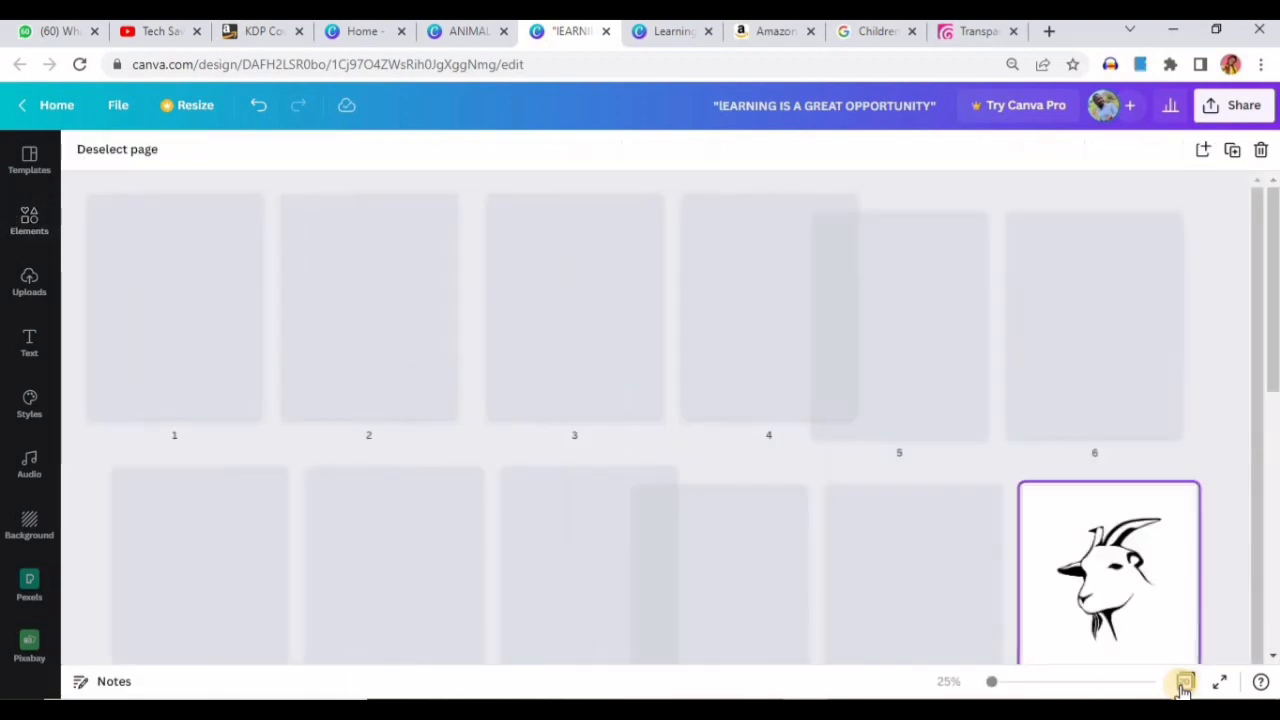
scroll(940, 471, down, 5)
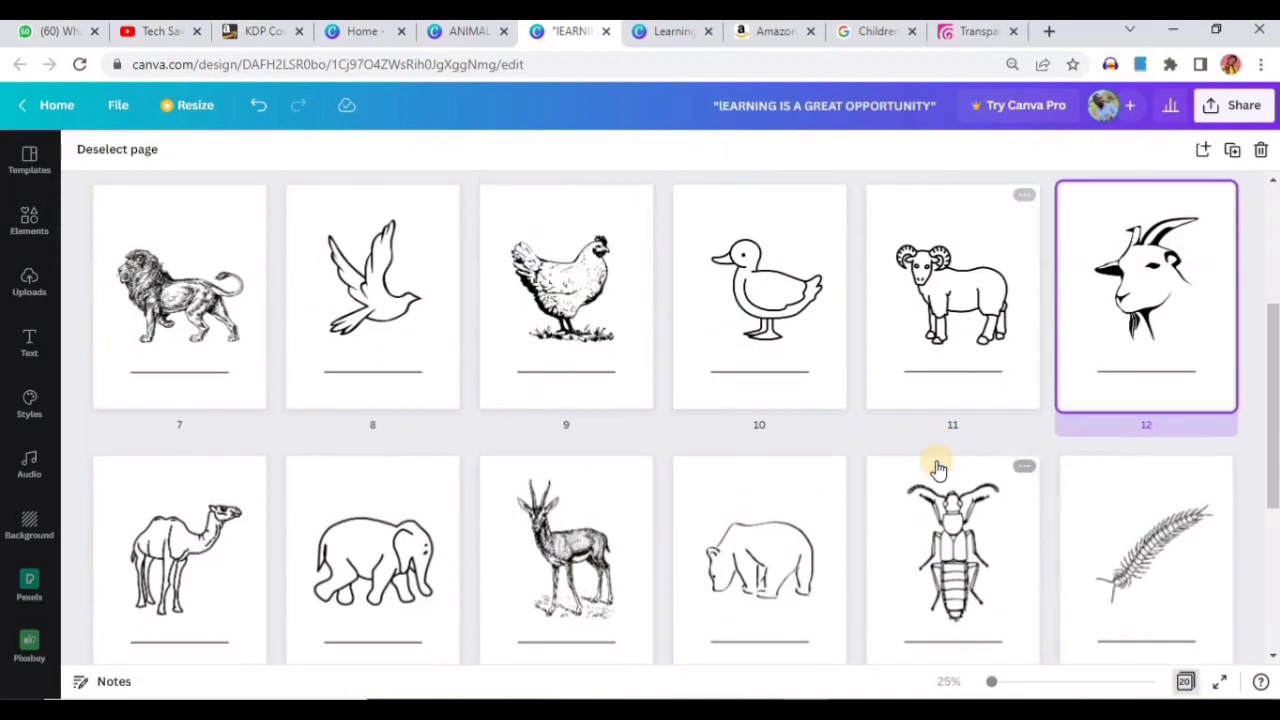
scroll(938, 468, up, 3)
scroll(938, 468, down, 4)
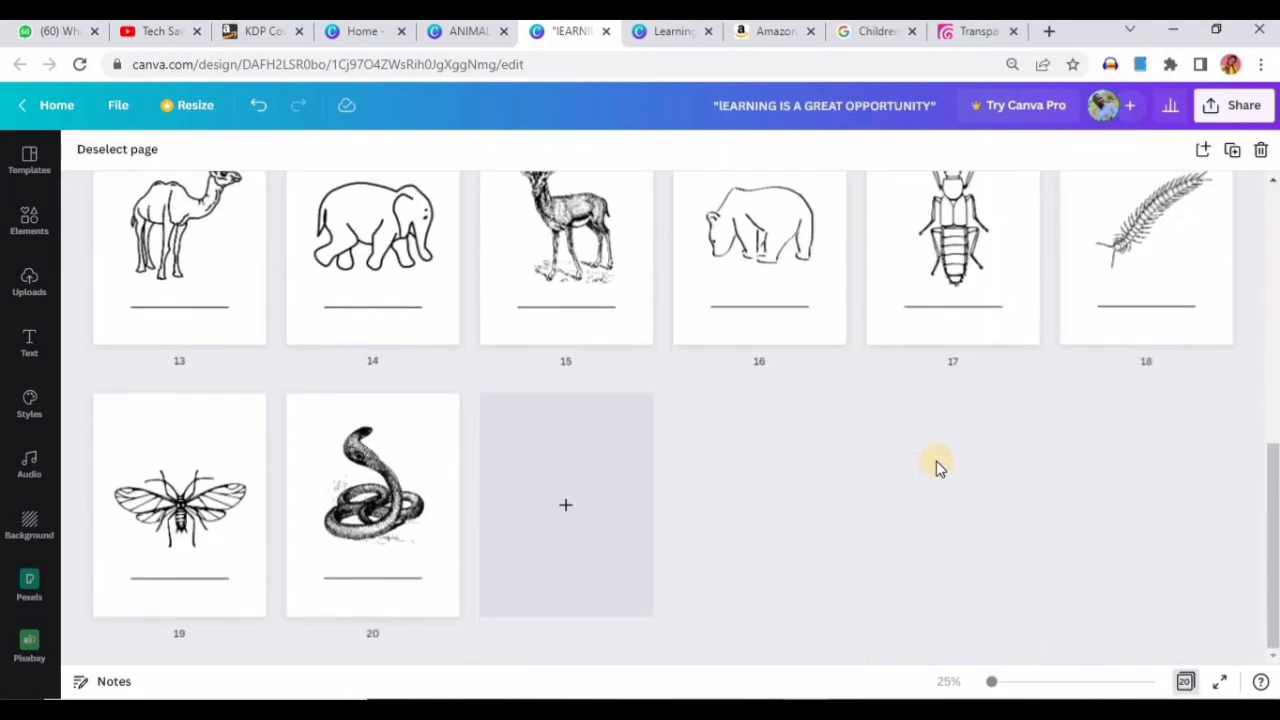
scroll(938, 468, up, 6)
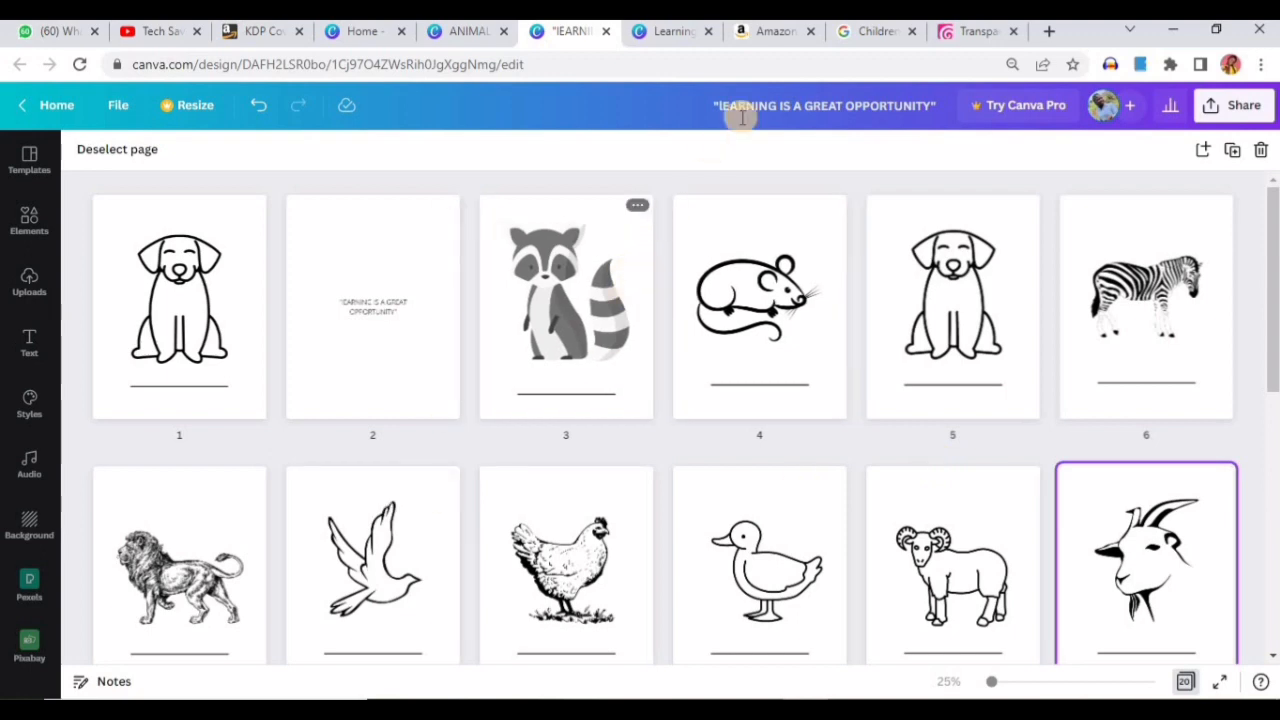
Switch to the Amazon results for "animal coloring book" and examine the covers, ratings and prices of the listed books.
click(785, 31)
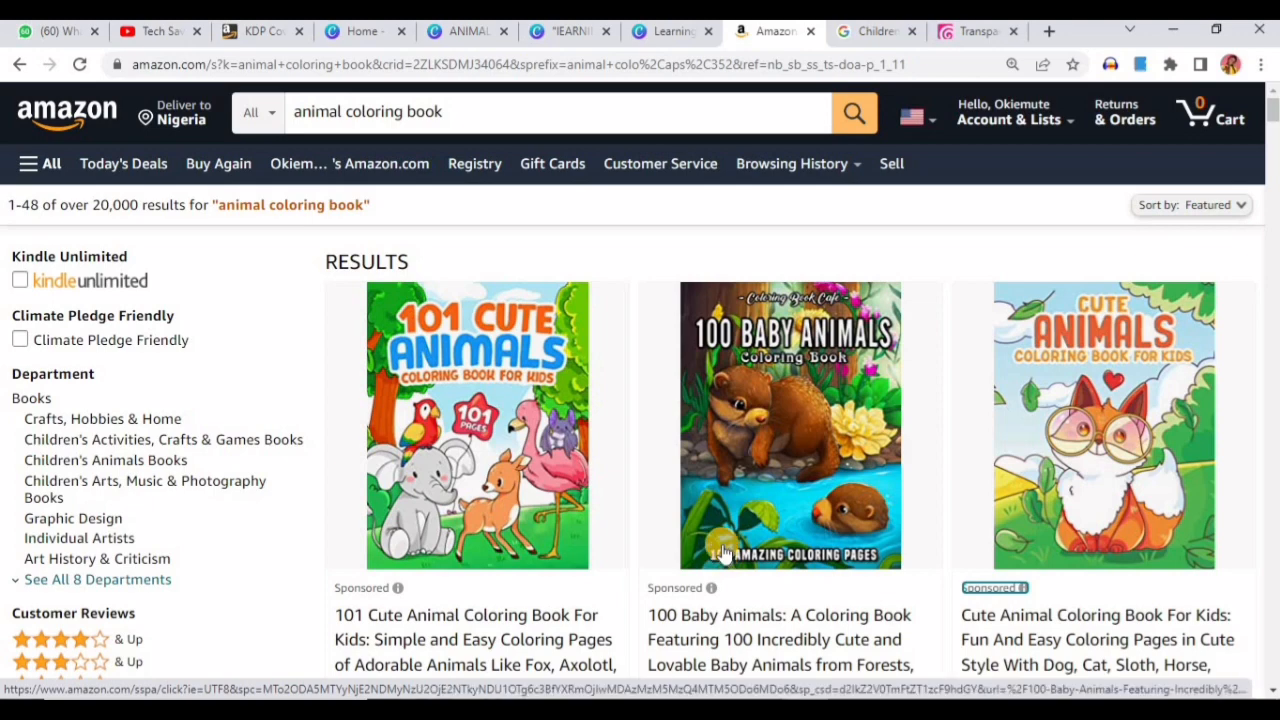
scroll(686, 451, down, 3)
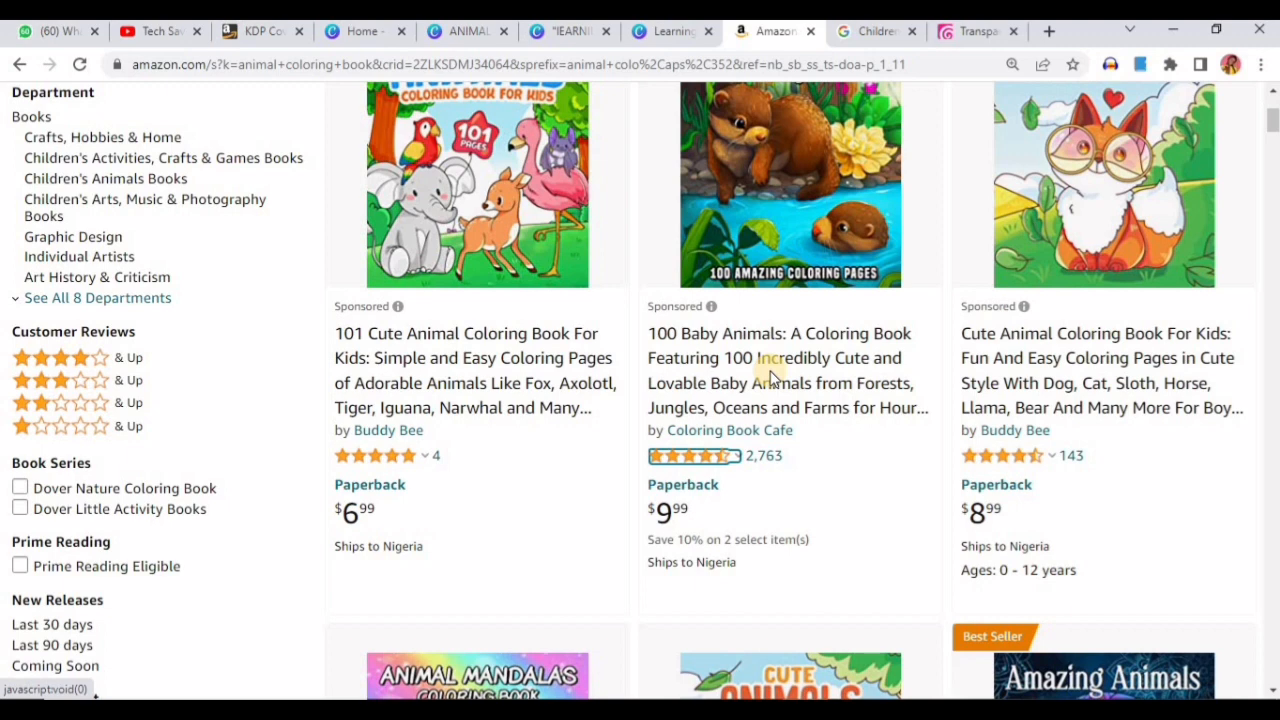
scroll(770, 378, up, 3)
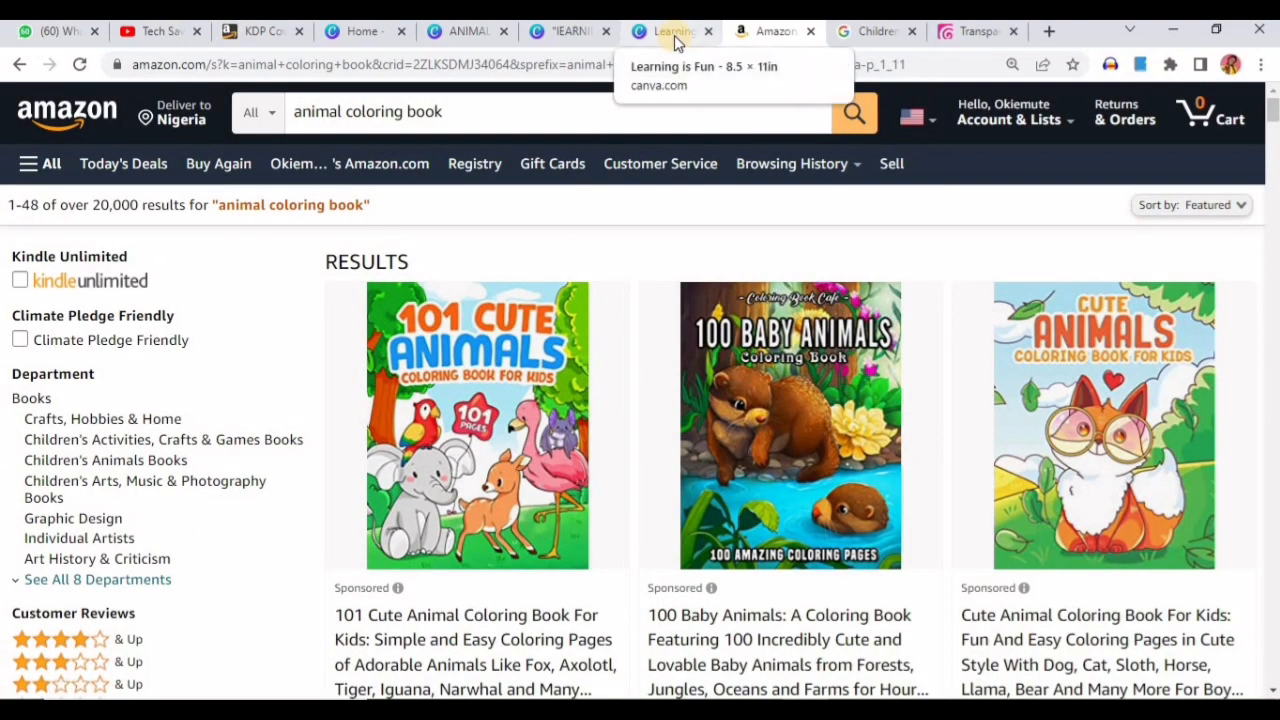
Return to the ANIMAL COLOURING BOOK cover design in Canva and select the animal border picture on the front cover.
click(455, 40)
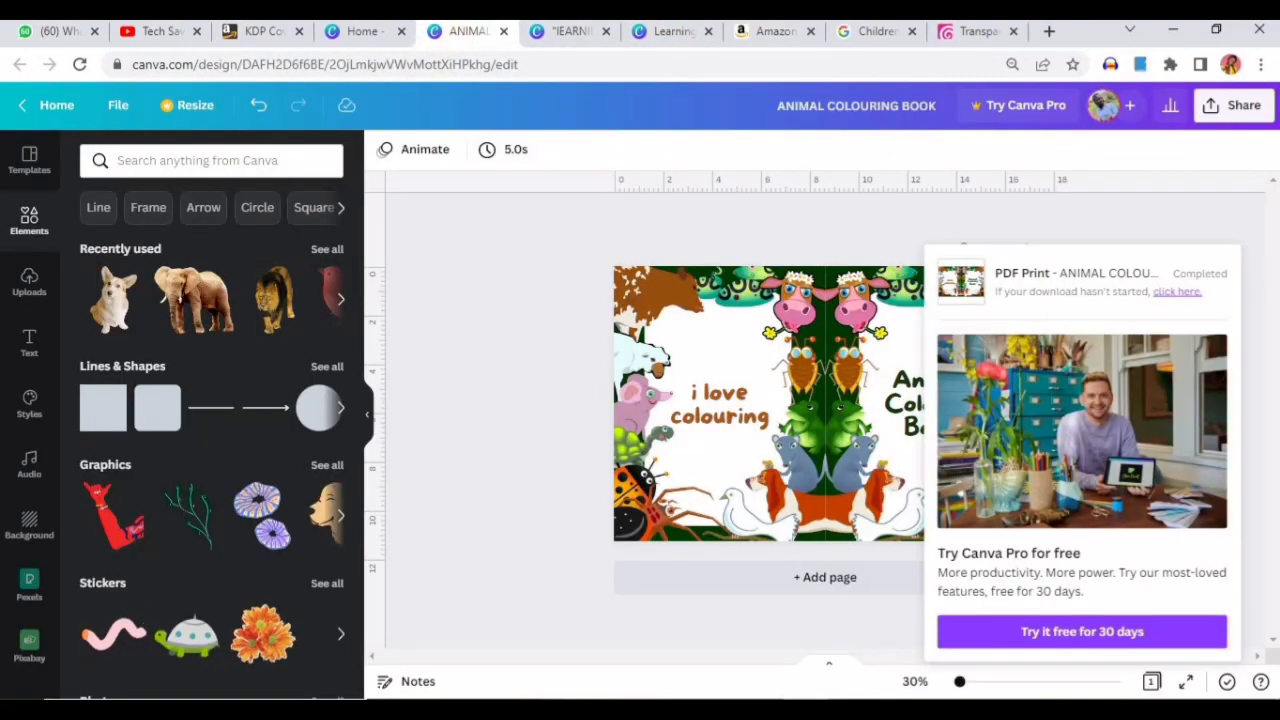
click(562, 32)
click(465, 38)
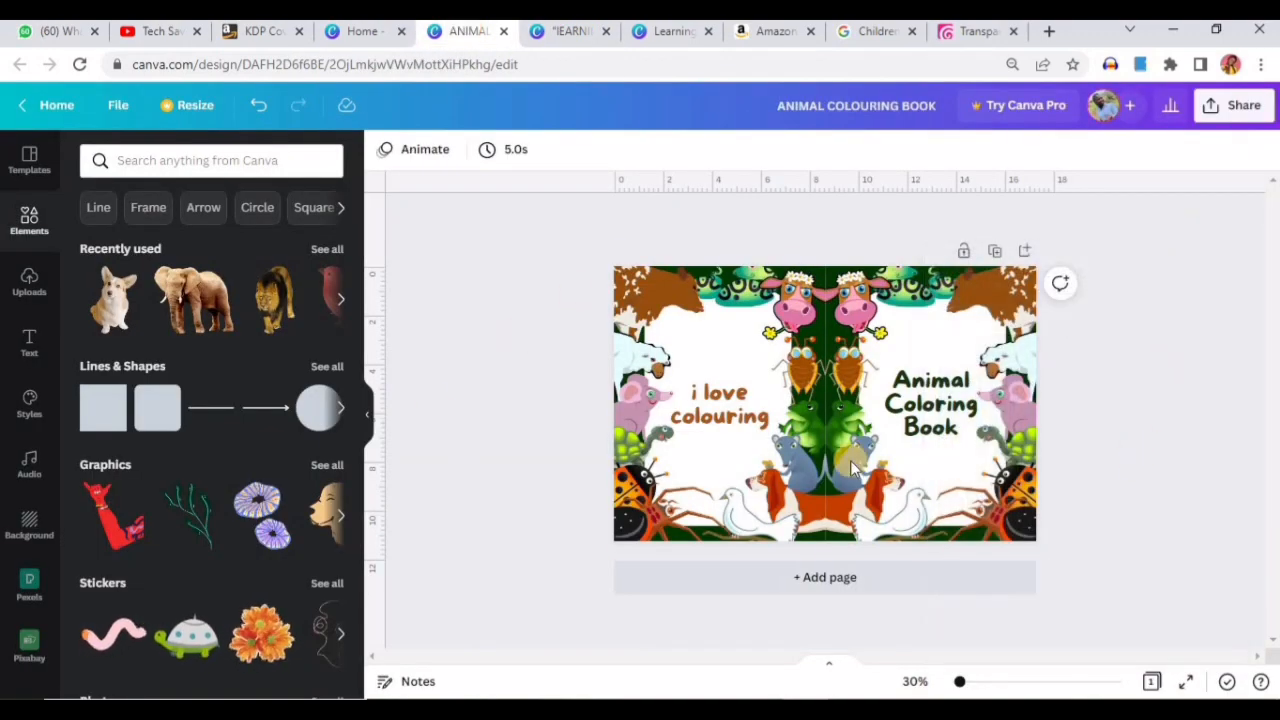
click(920, 314)
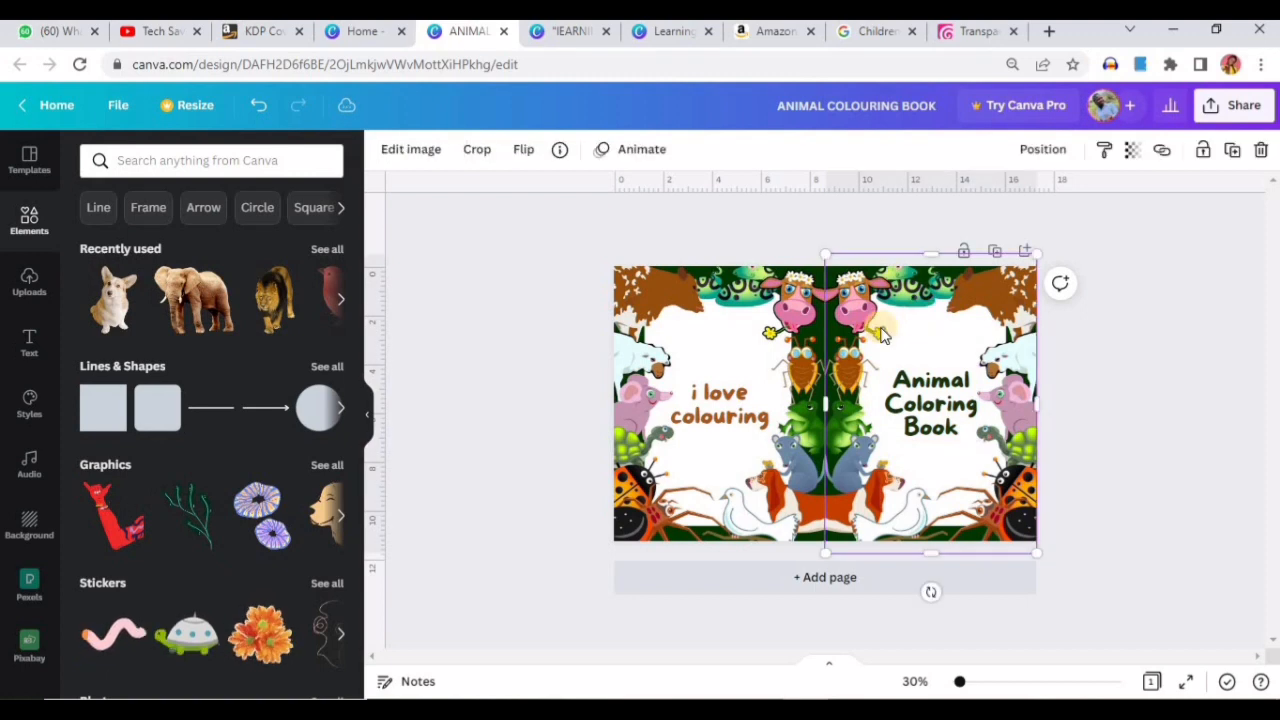